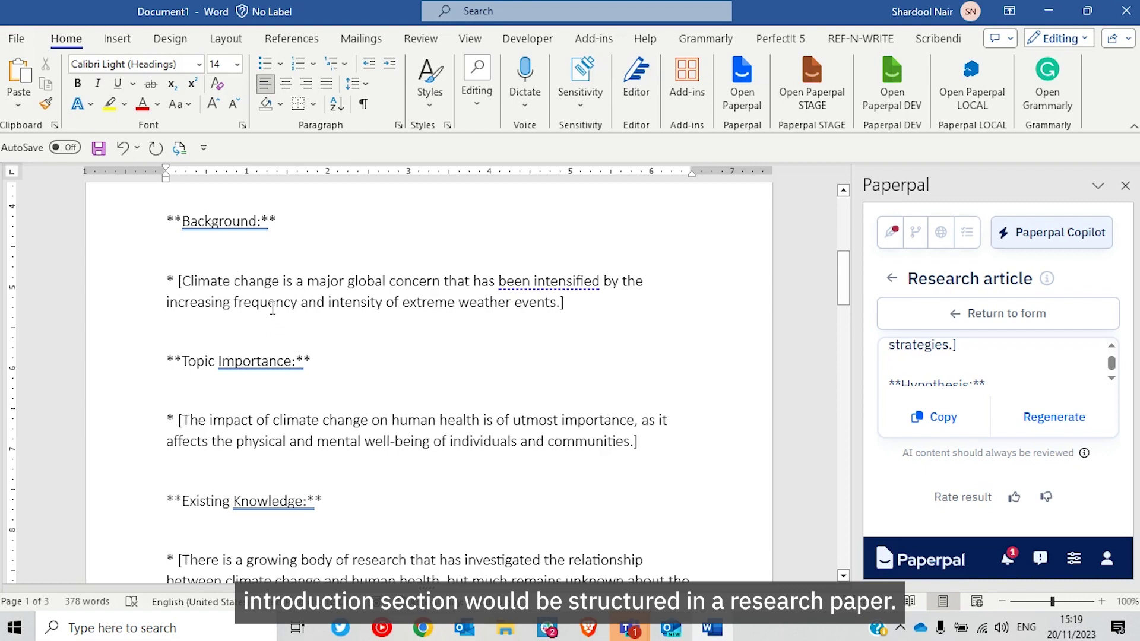
Step: Copy the climate change sentence from the Background template's brackets and delete it there
scroll(222, 303, "down", 1)
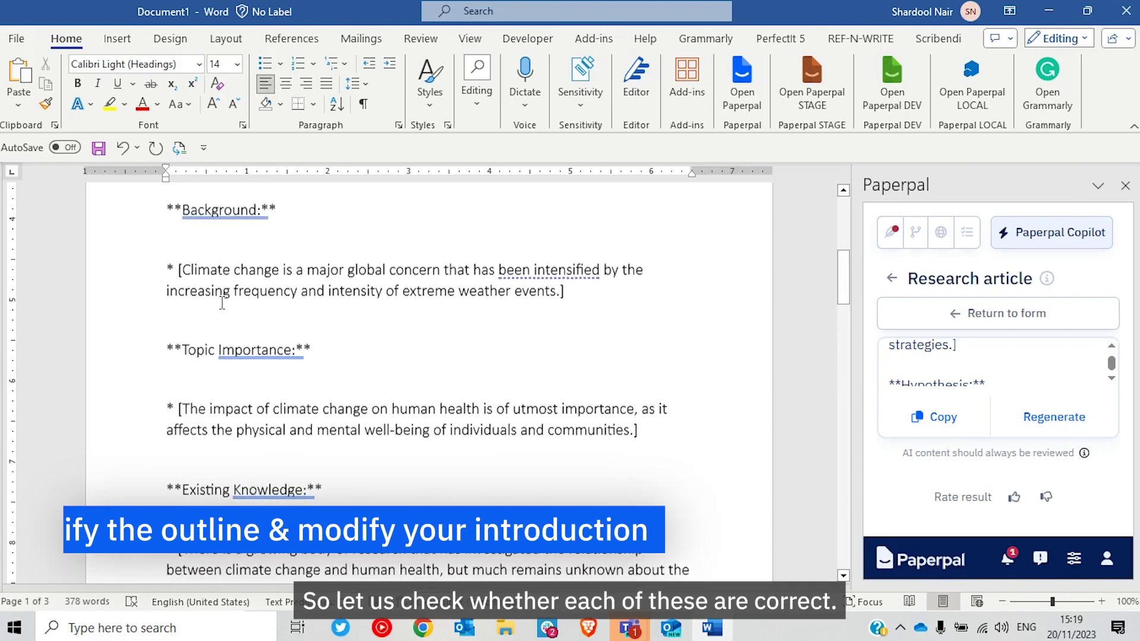
scroll(222, 303, "up", 3)
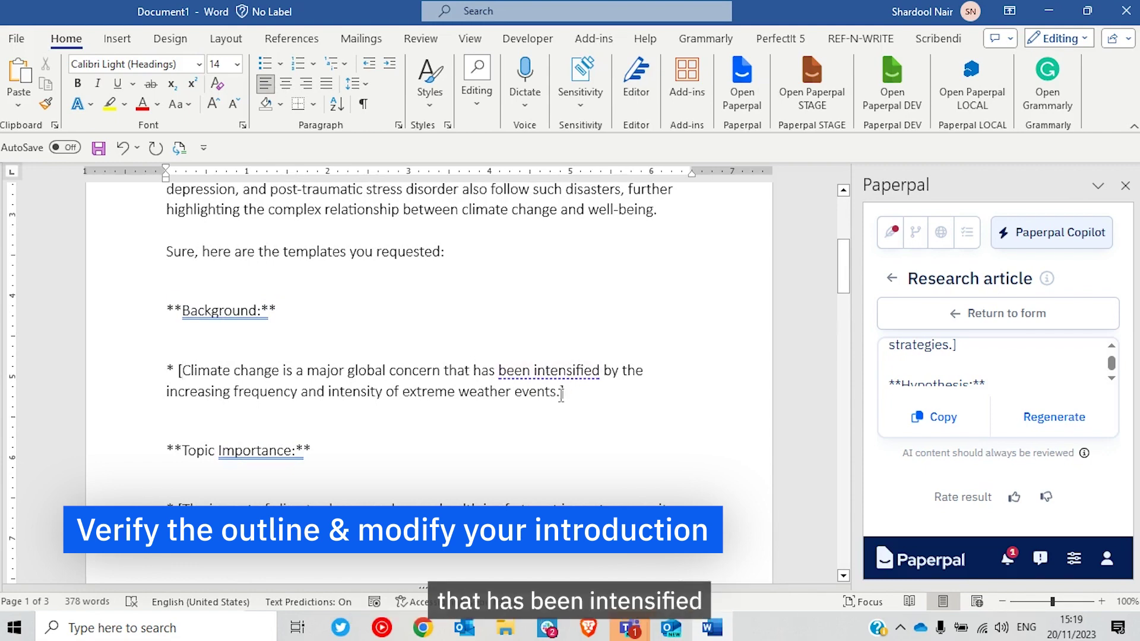
scroll(560, 404, "up", 5)
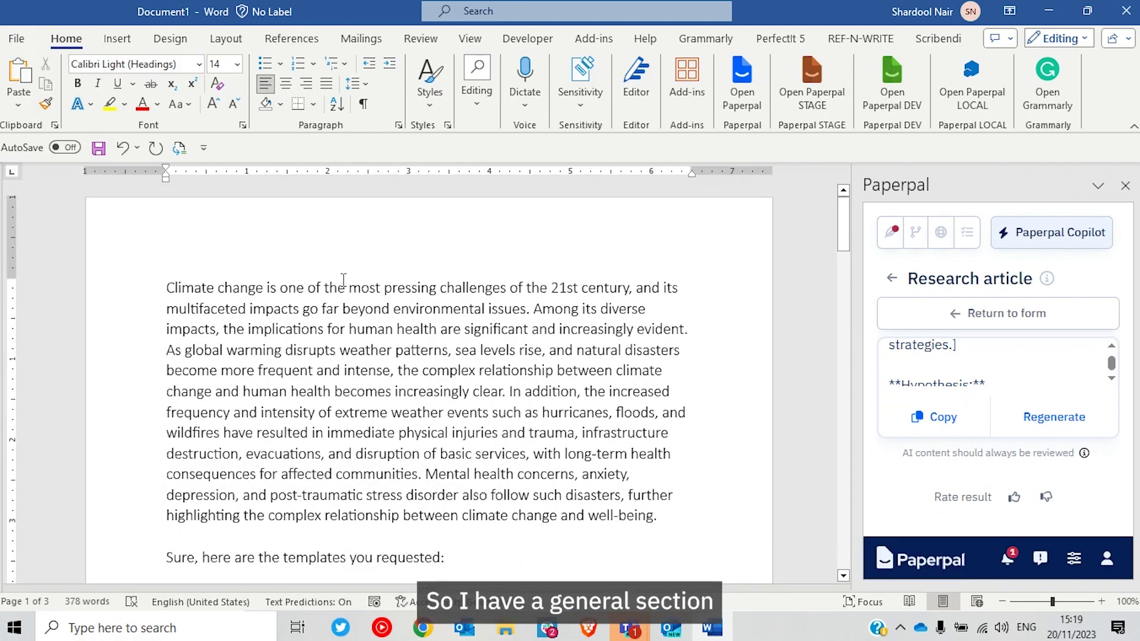
right_click(166, 283)
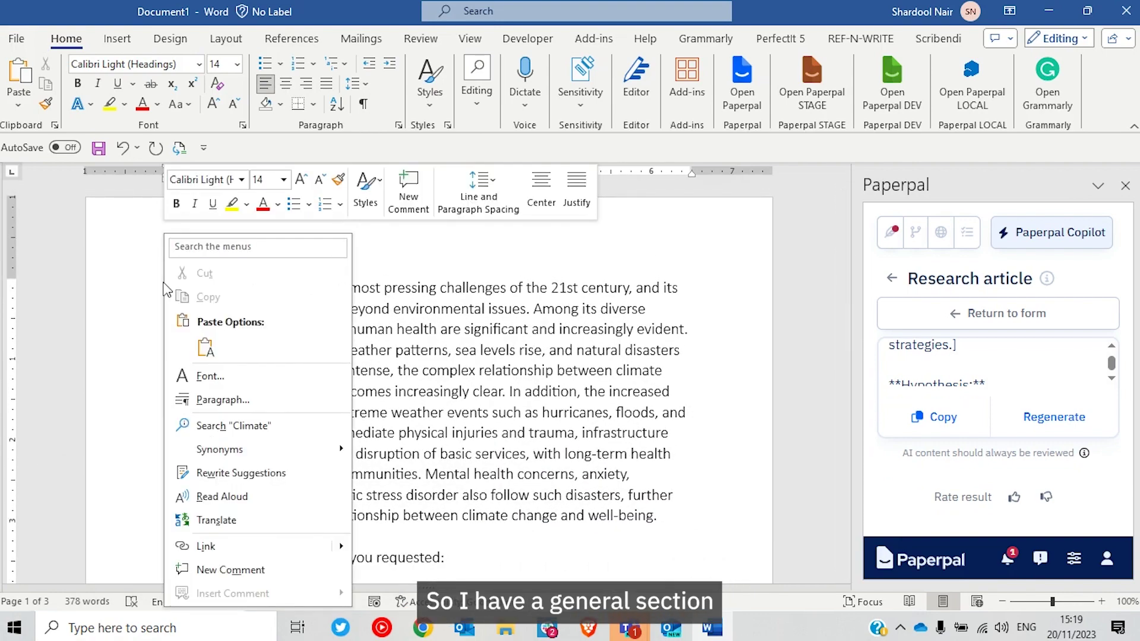
left_click(411, 279)
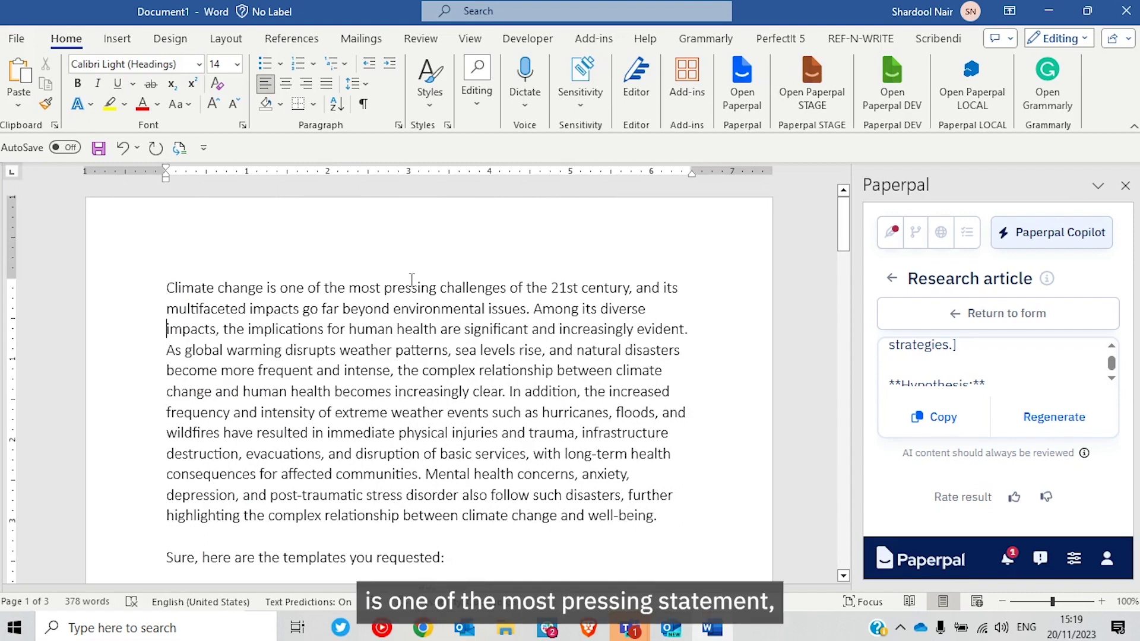
scroll(412, 393, "down", 4)
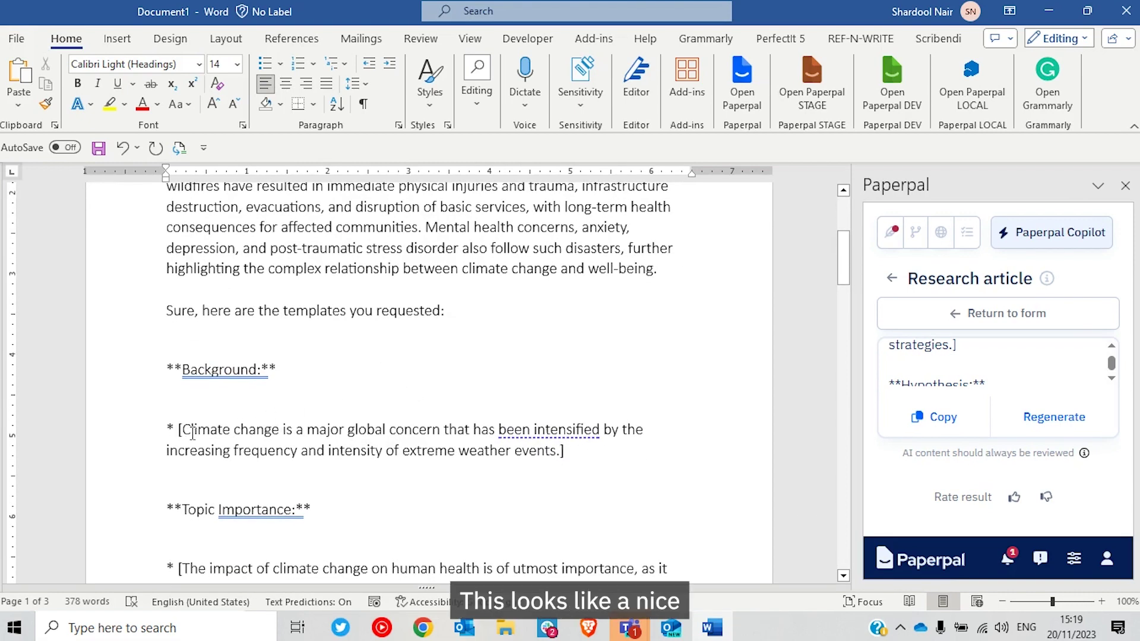
left_click(191, 430)
key("ctrl+shift+Down")
key("ctrl+c")
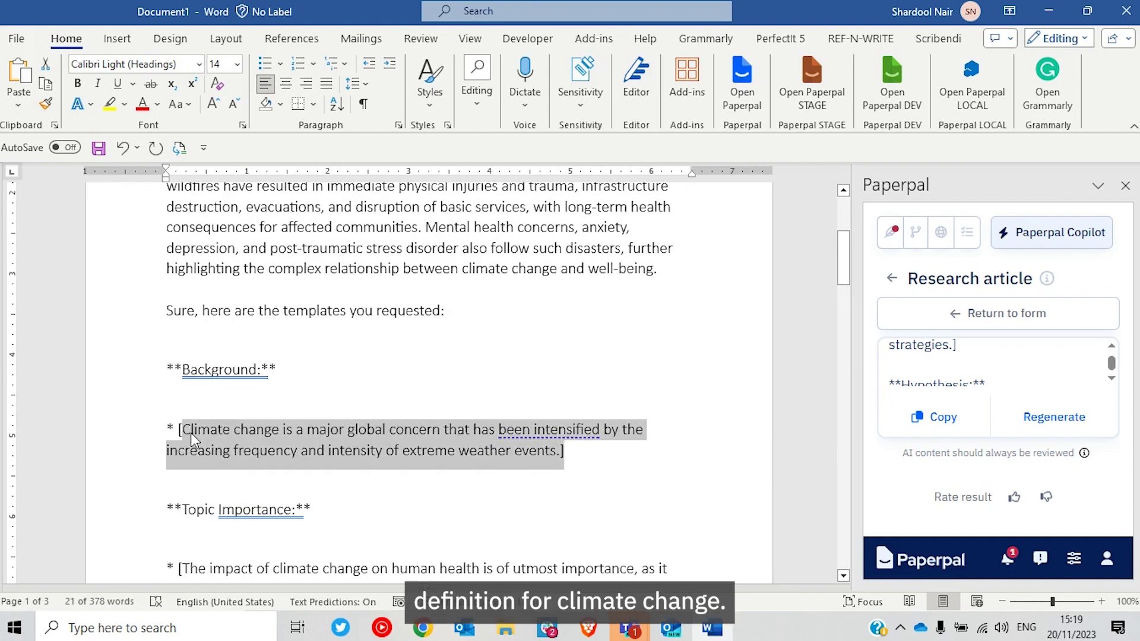
key("BackSpace")
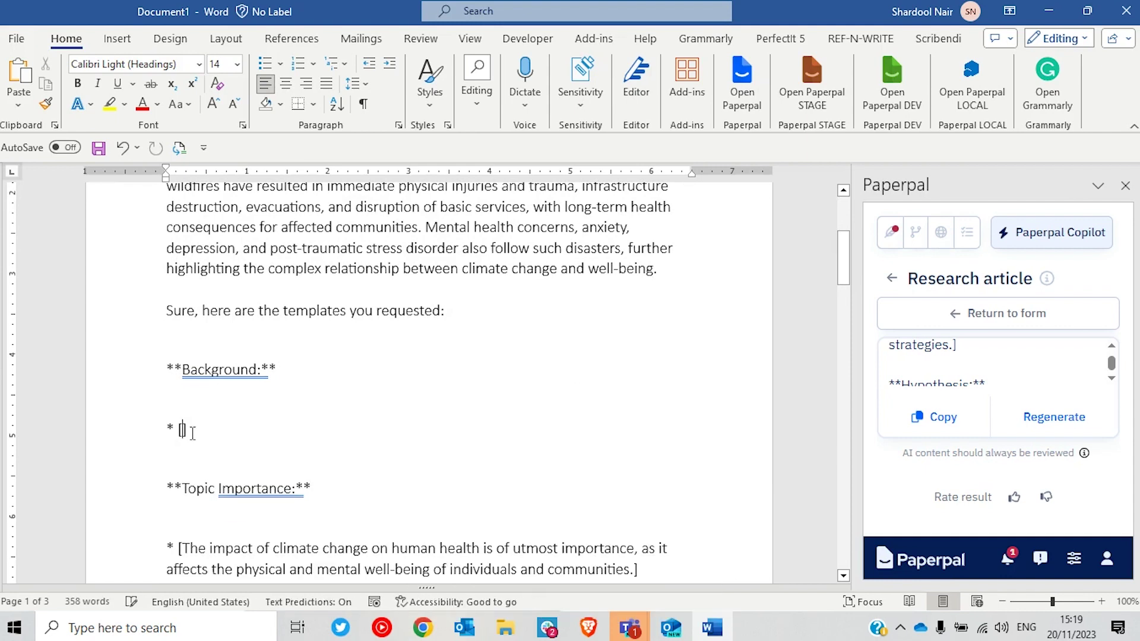
Step: Paste the copied Background sentence at the very start of the introduction
scroll(276, 263, "up", 4)
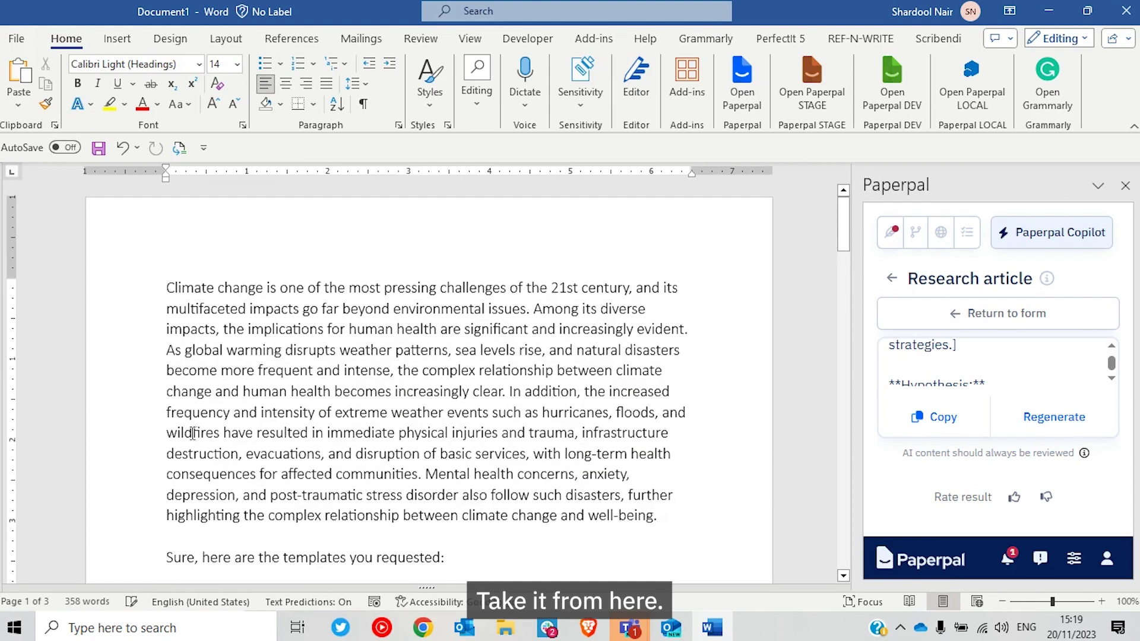
left_click(165, 293)
key("ctrl+v")
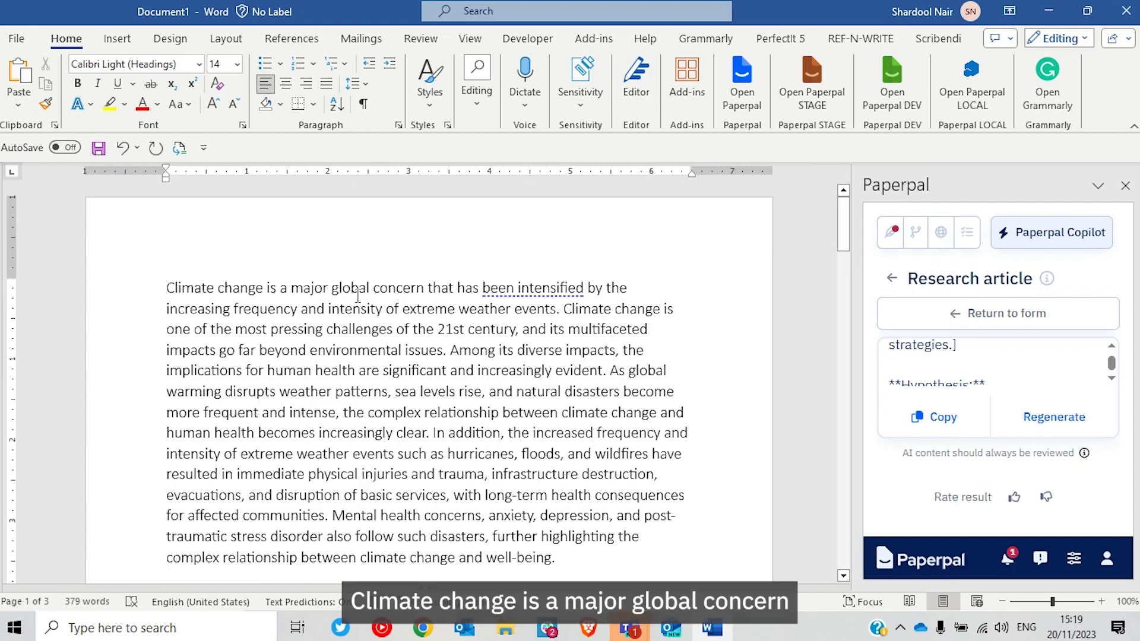
Step: Bold the introduction's opening sentence, "Climate change is a major global concern" through "extreme weather events."
key("ctrl+Right")
key("ctrl+Right")
key("Down")
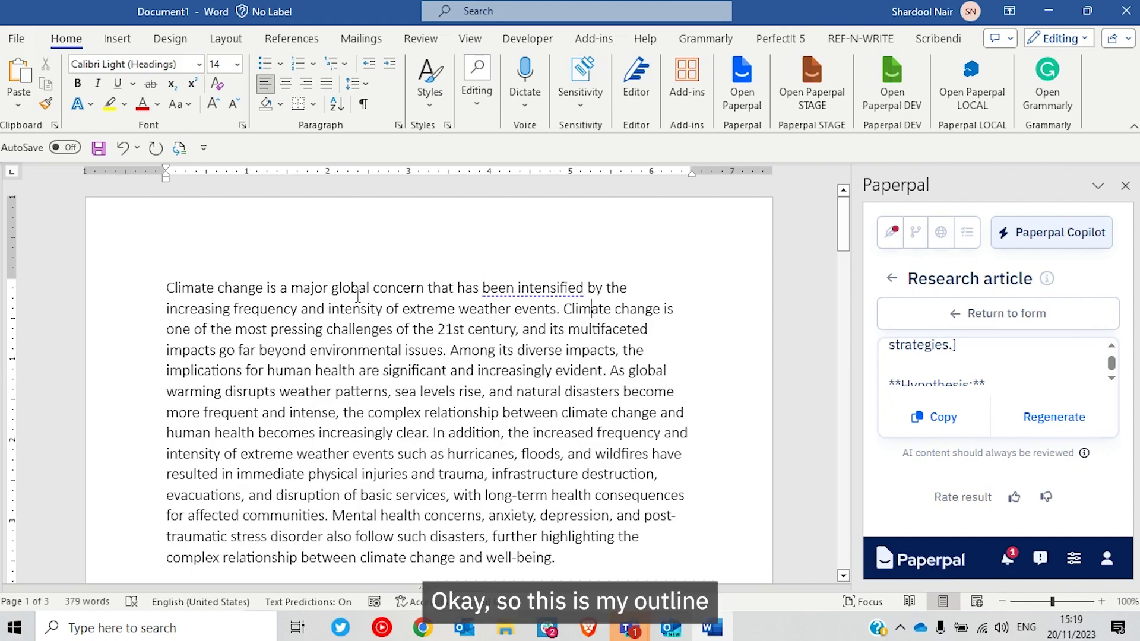
key("ctrl+Left")
key("ctrl+shift+Up")
key("ctrl+b")
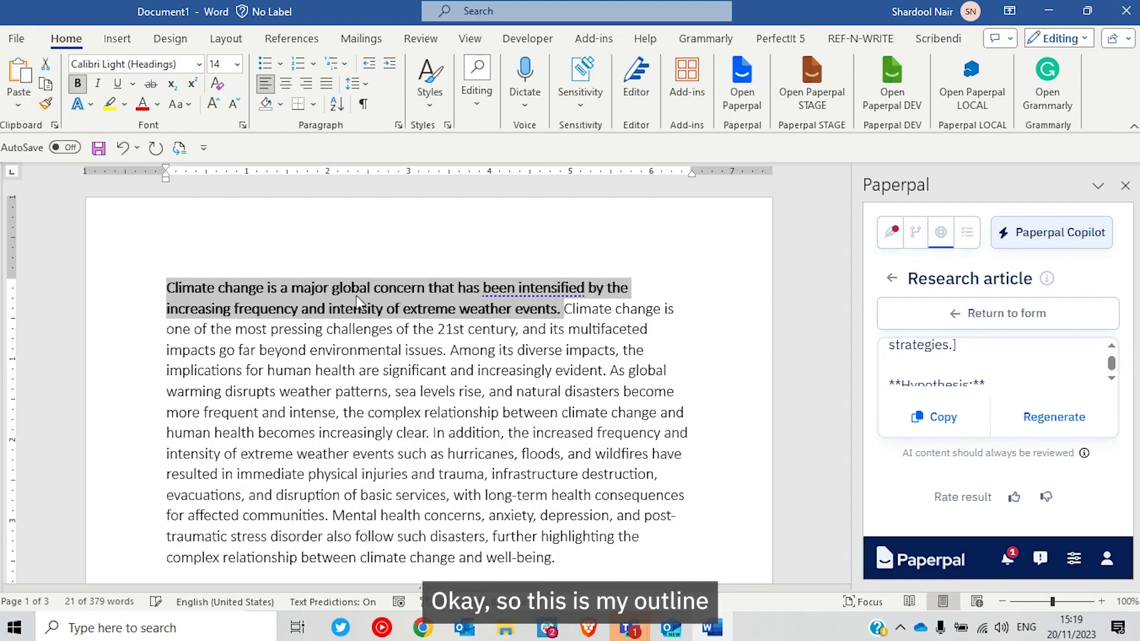
key("Right")
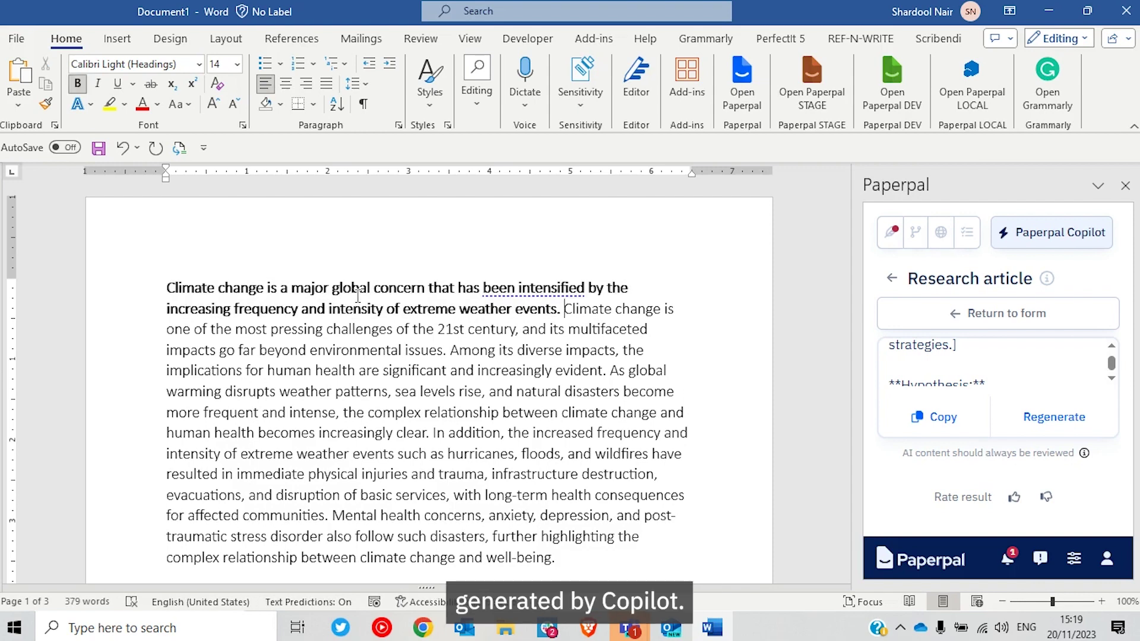
Step: Insert the placeholder "<add references>" after "beyond environmental issues." and start "Among its diverse impacts" on a new paragraph
key("Down")
key("Down")
key("ctrl+Left")
key("ctrl+Left")
key("ctrl+Left")
type("<>")
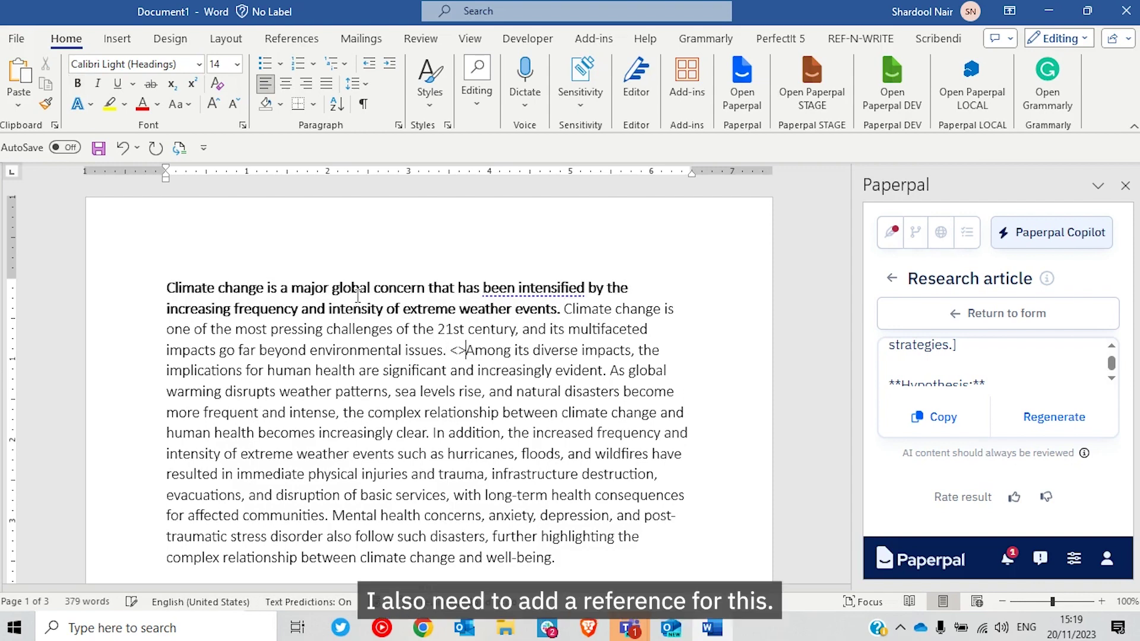
key("Return")
type("add references>")
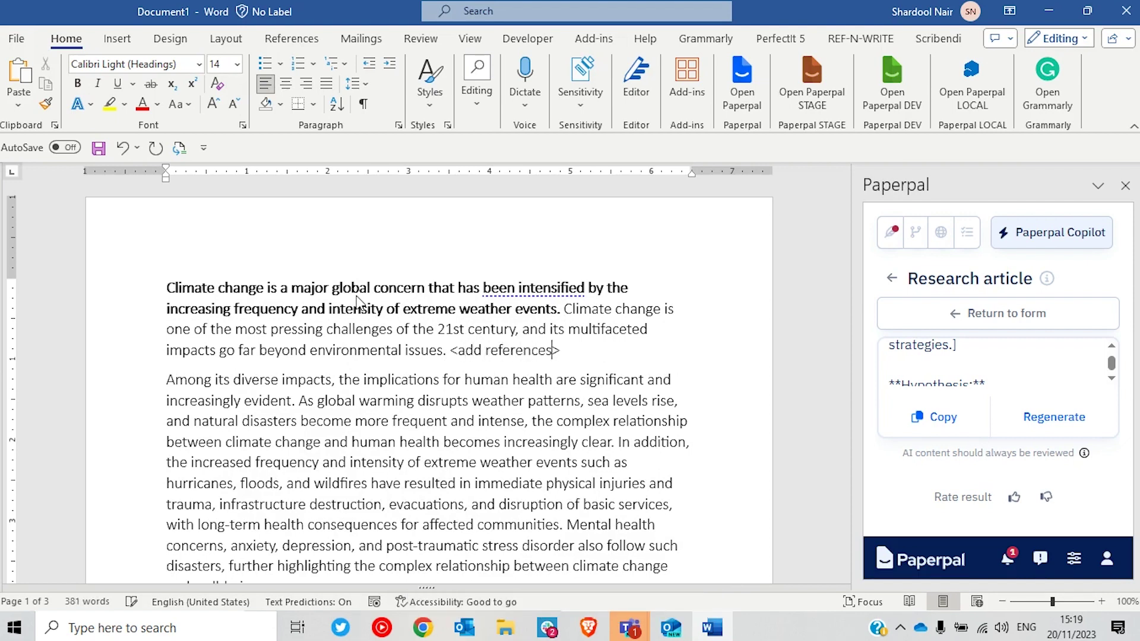
key("BackSpace")
Step: Bold the "<add references>" placeholder in the first paragraph
key("Right")
key("ctrl+shift+Left")
key("ctrl+shift+Left")
key("ctrl+shift+Left")
key("ctrl+shift+Left")
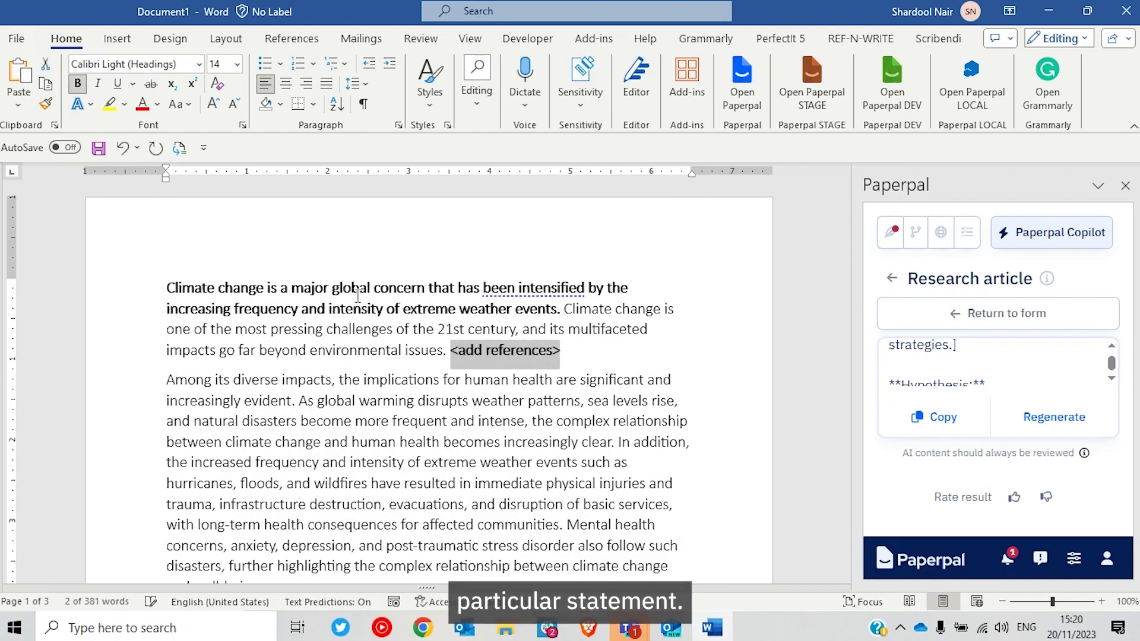
left_click(321, 441)
Step: Copy the sentence on the impact of climate change from the Topic Importance template's brackets and delete it there
scroll(321, 440, "down", 5)
scroll(321, 440, "down", 1)
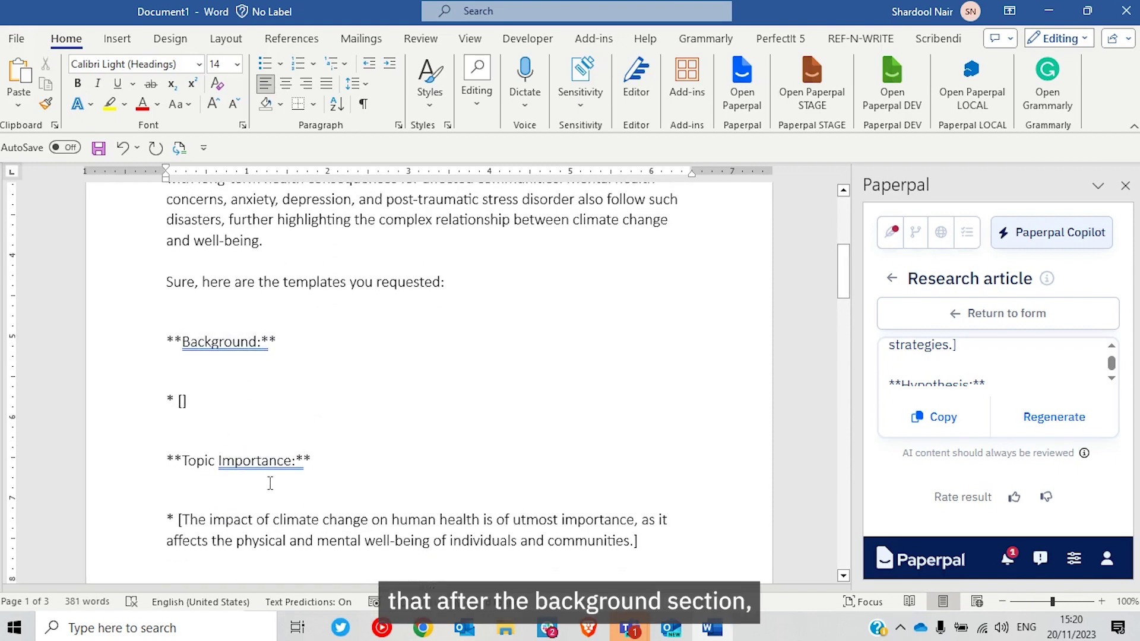
scroll(271, 484, "down", 2)
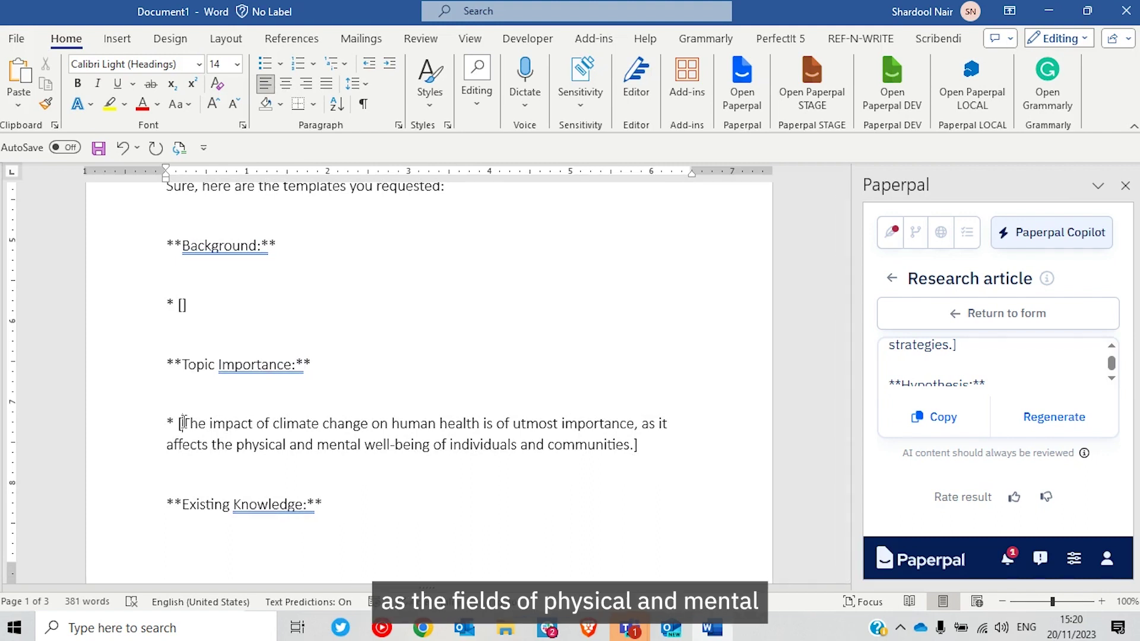
key("shift+Down")
key("shift+End")
key("shift+Left")
key("ctrl+c")
key("BackSpace")
Step: Paste the copied Topic Importance sentence directly after the "<add references>" placeholder
scroll(480, 315, "up", 7)
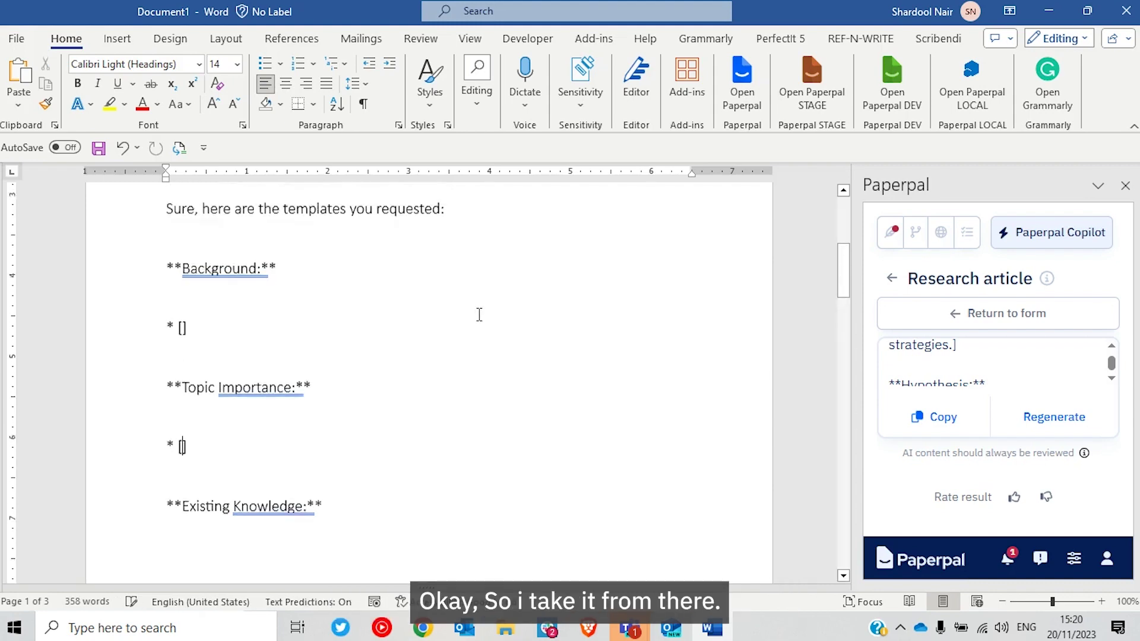
left_click(591, 301)
key("ctrl+v")
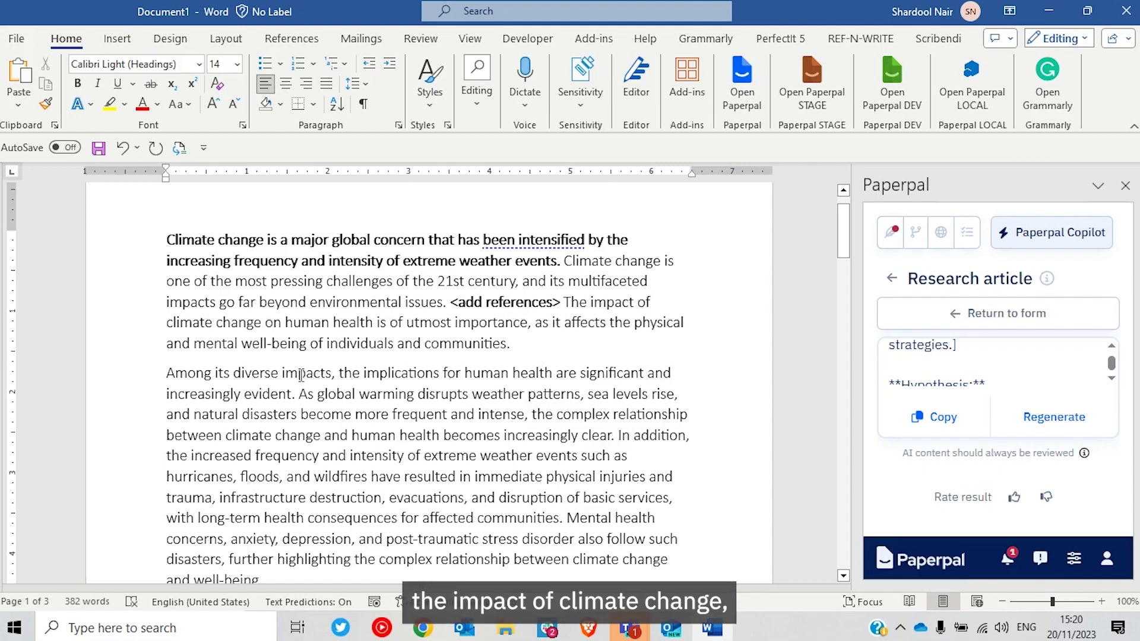
Step: Compare the pasted Topic Importance sentence with the "Among its diverse impacts" sentence that follows it
left_click(589, 302)
key("ctrl+Right")
key("ctrl+Right")
key("ctrl+Right")
key("ctrl+Right")
key("ctrl+Right")
key("ctrl+Right")
key("ctrl+Right")
key("ctrl+Right")
key("ctrl+Right")
key("ctrl+Right")
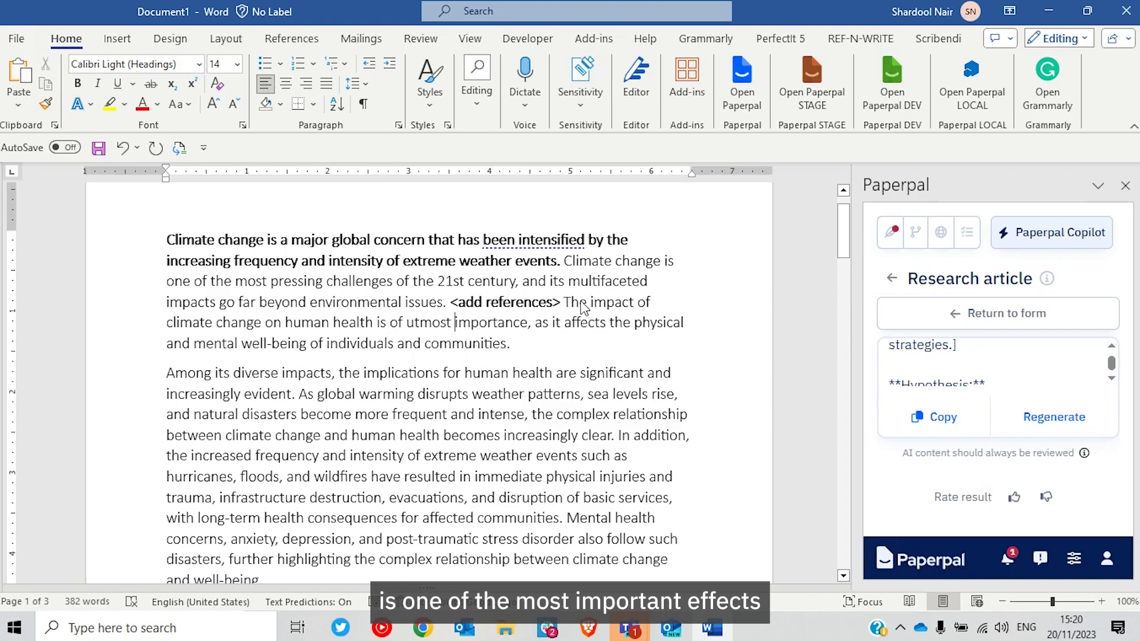
key("ctrl+Right")
key("ctrl+Right")
key("ctrl+Right")
key("ctrl+Right")
key("ctrl+Right")
key("ctrl+Right")
key("ctrl+Right")
key("ctrl+Right")
key("ctrl+Right")
key("ctrl+Right")
key("ctrl+Right")
key("ctrl+Right")
key("ctrl+Right")
key("ctrl+Right")
key("ctrl+Right")
key("ctrl+Right")
key("ctrl+Right")
key("ctrl+Right")
key("ctrl+Right")
key("ctrl+Right")
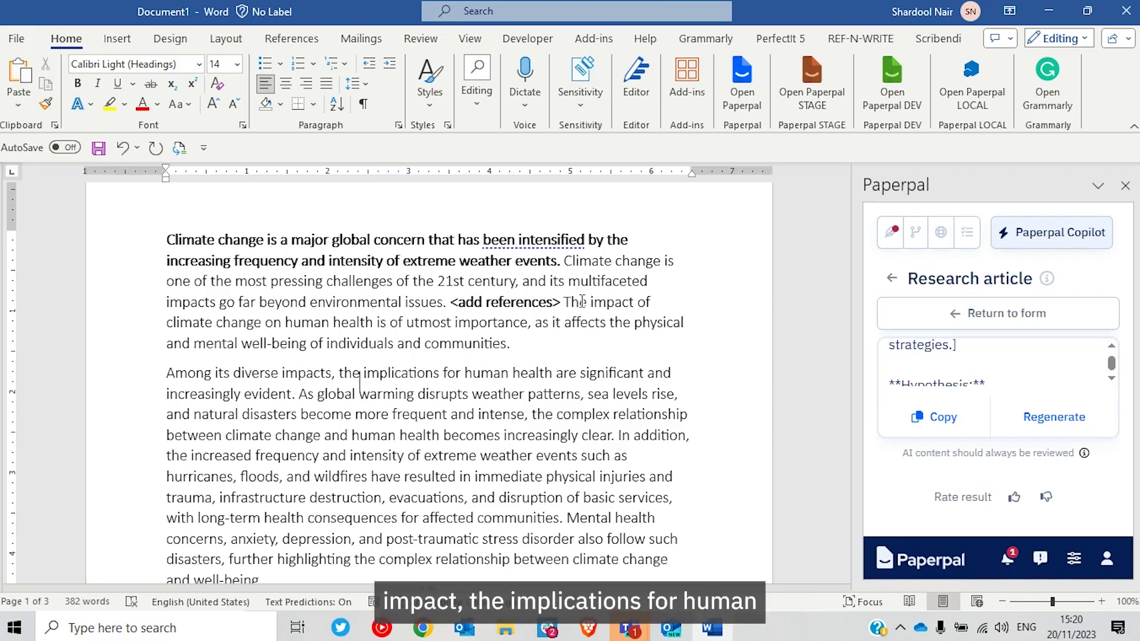
key("ctrl+Left")
key("ctrl+Left")
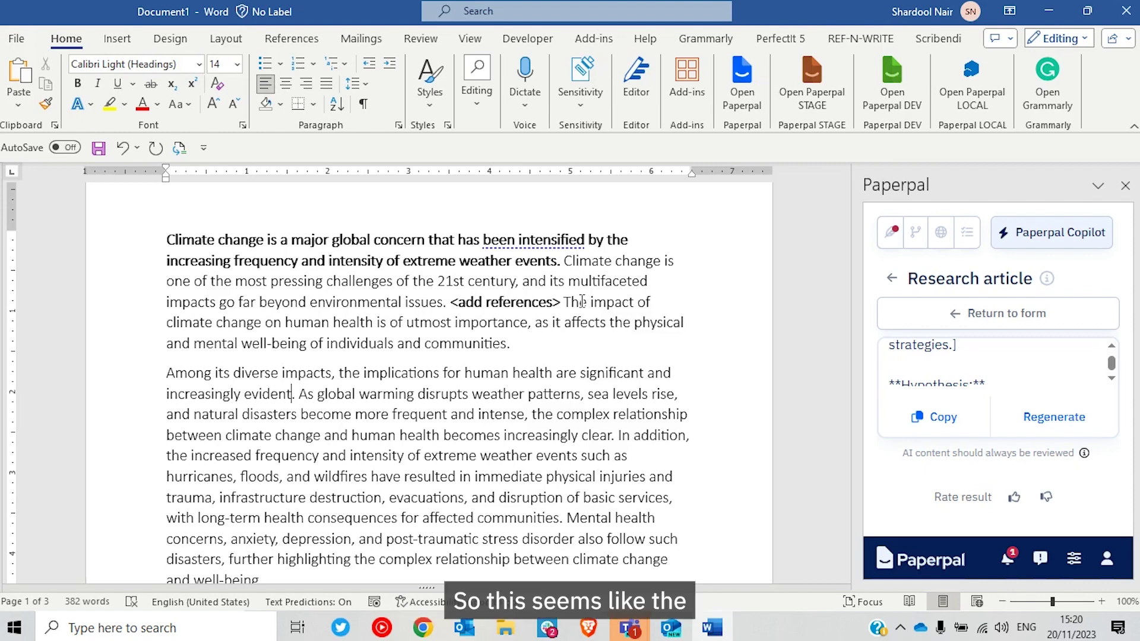
Step: Bold the sentence from "The impact of climate change on human health" through "individuals and communities"
key("ctrl+Left")
key("ctrl+Left")
key("ctrl+Left")
key("ctrl+Left")
key("ctrl+Left")
key("ctrl+Left")
key("ctrl+Left")
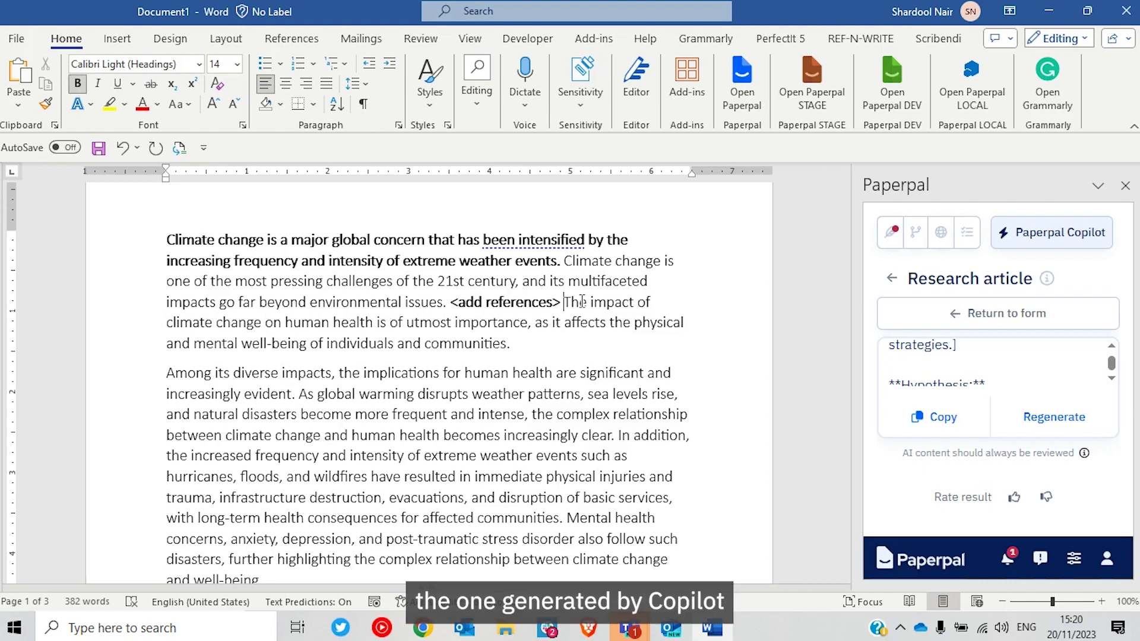
key("shift+Down")
key("shift+Down")
key("shift+Left")
key("ctrl+b")
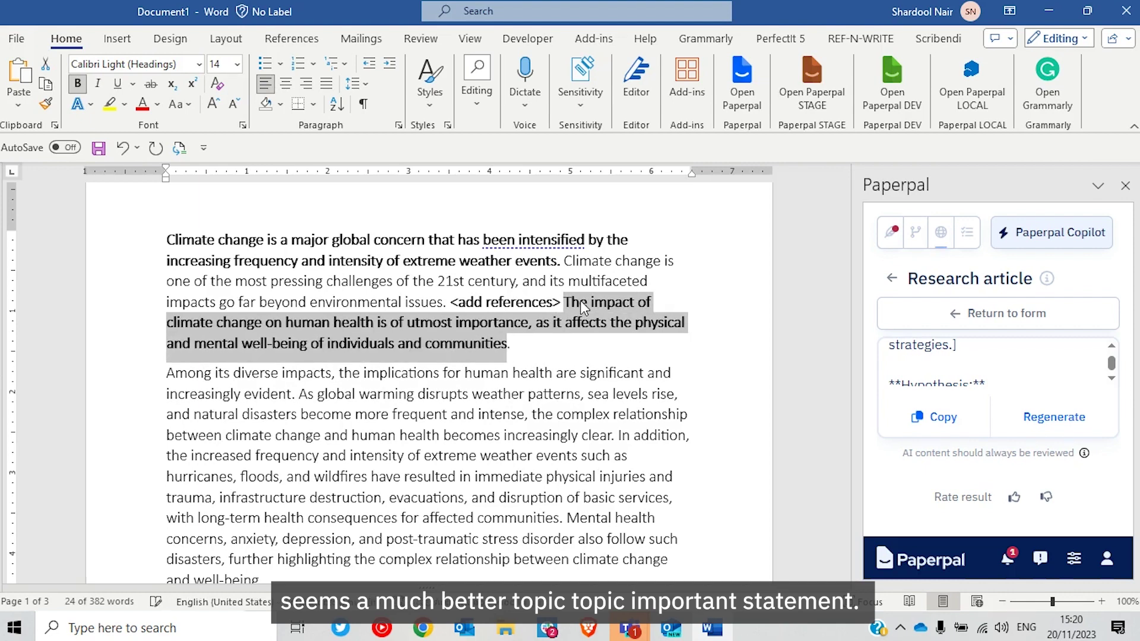
key("Right")
Step: Delete the sentence "Among its diverse impacts... increasingly evident." and join the remaining text to the first paragraph
key("Right")
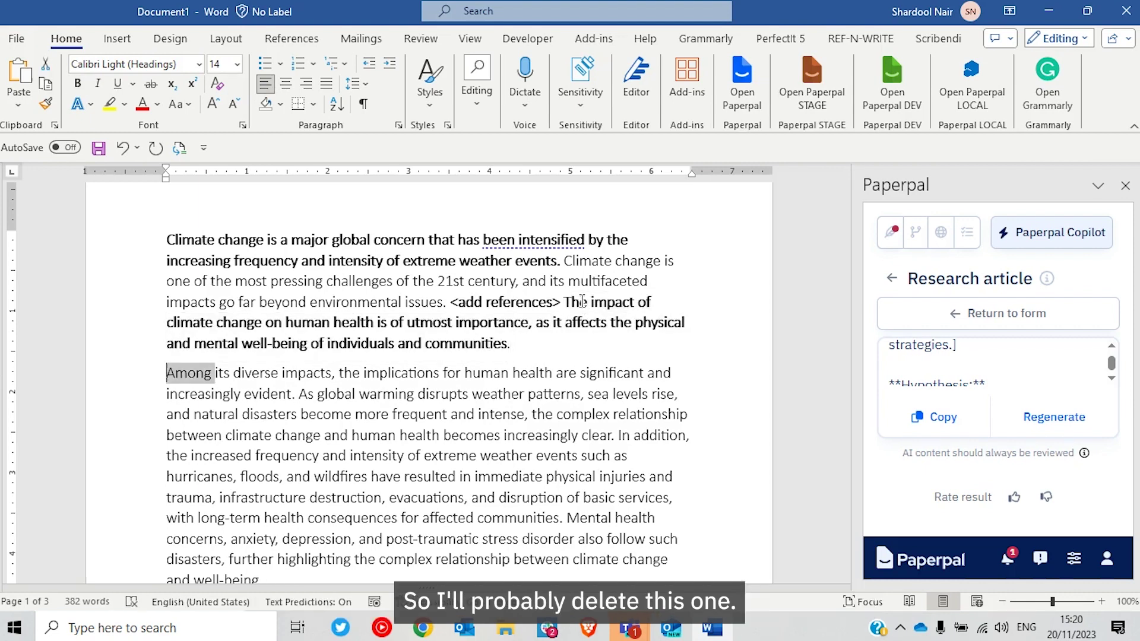
key("ctrl+shift+Right")
key("shift+Down")
key("ctrl+shift+Left")
key("ctrl+shift+Right")
key("ctrl+shift+Right")
key("ctrl+shift+Right")
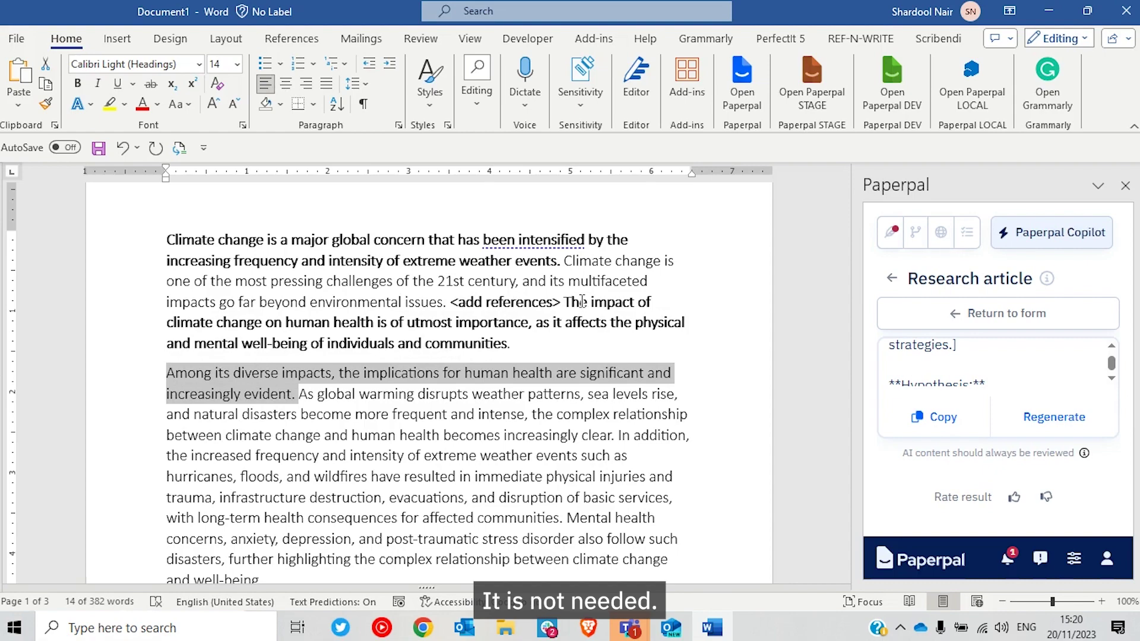
key("BackSpace")
key("BackSpace")
key("shift+Up")
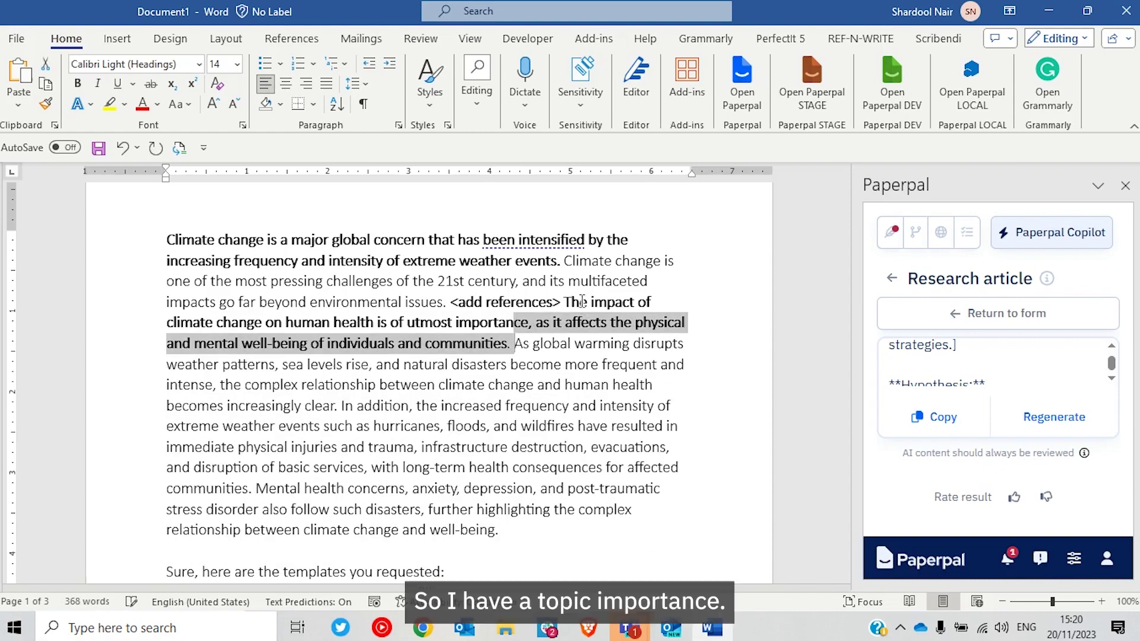
key("shift+Up")
key("ctrl+shift+Right")
left_click(534, 343)
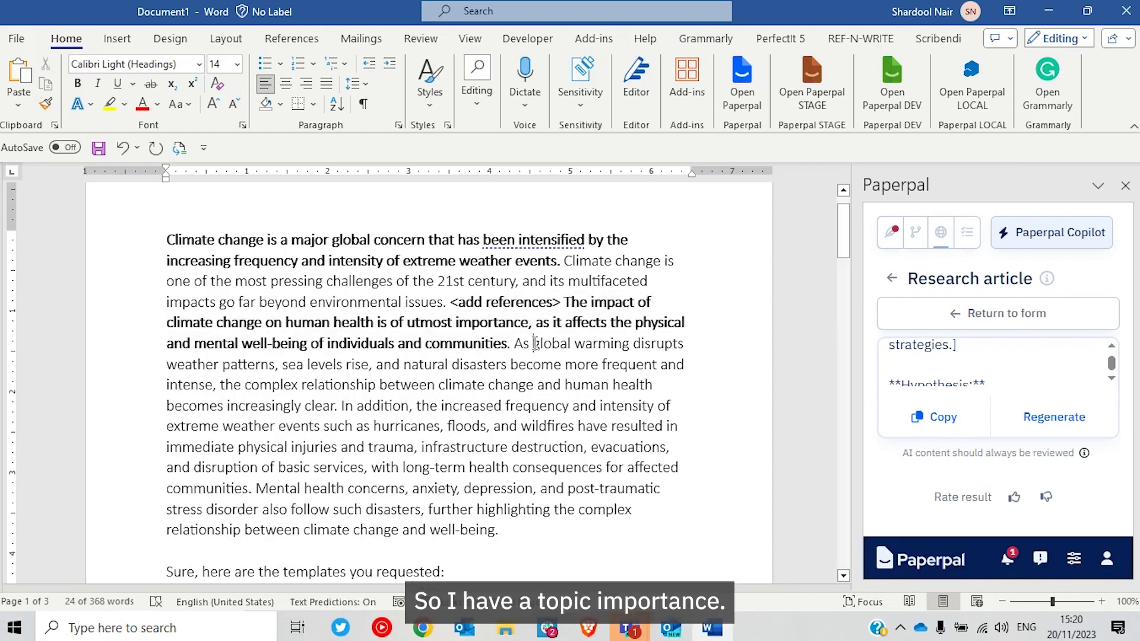
Step: Copy the "There is a growing body of research" sentence from the Existing Knowledge template's brackets and delete it there
scroll(535, 342, "down", 5)
scroll(324, 437, "down", 3)
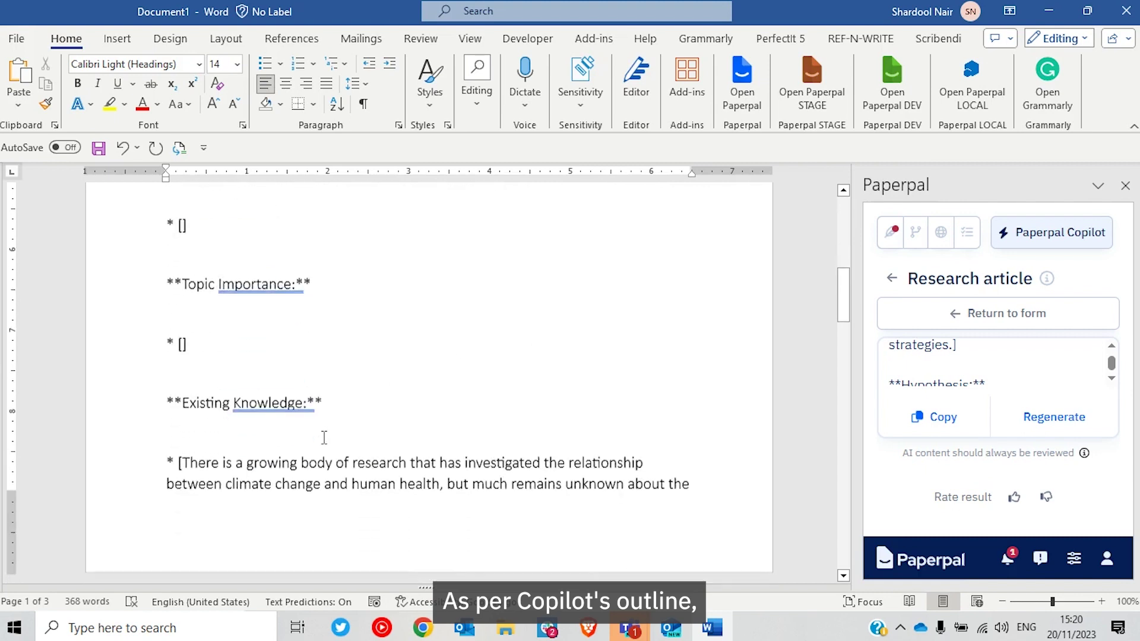
left_click(187, 387)
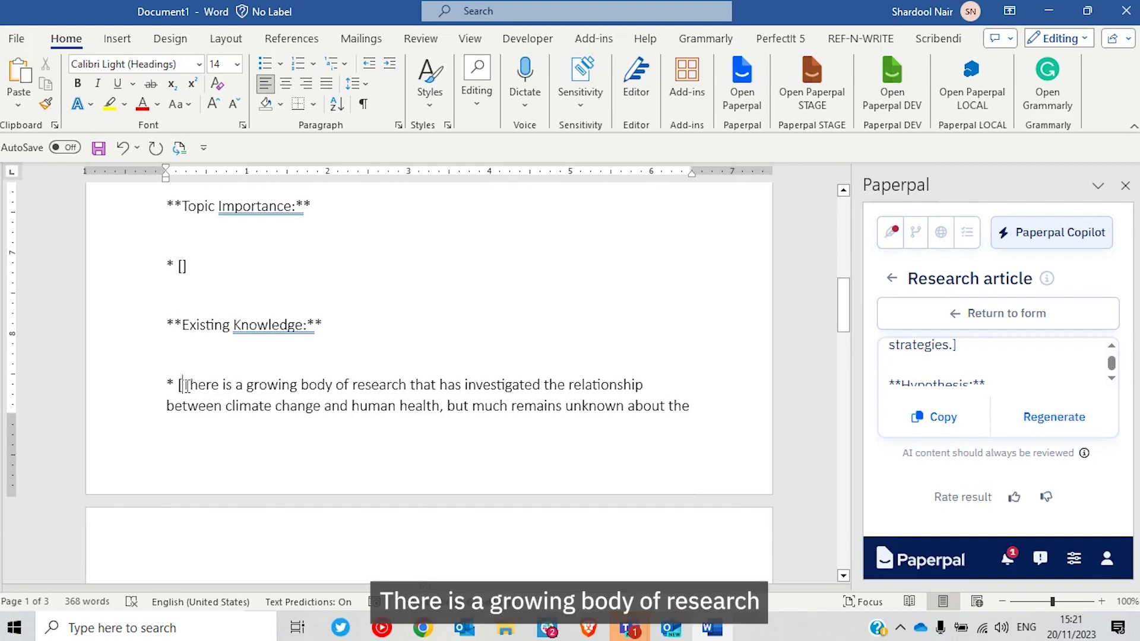
key("ctrl+shift+Down")
key("ctrl+c")
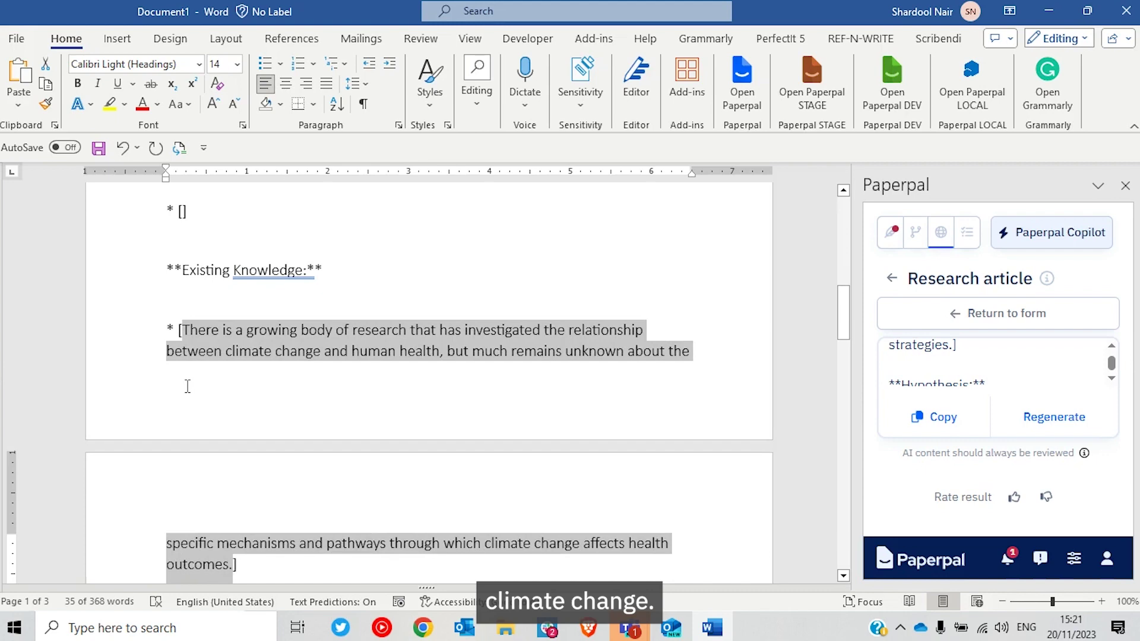
key("Delete")
Step: Replace the introduction's "As global warming disrupts weather patterns" sentence with the copied Existing Knowledge sentence
scroll(453, 232, "up", 10)
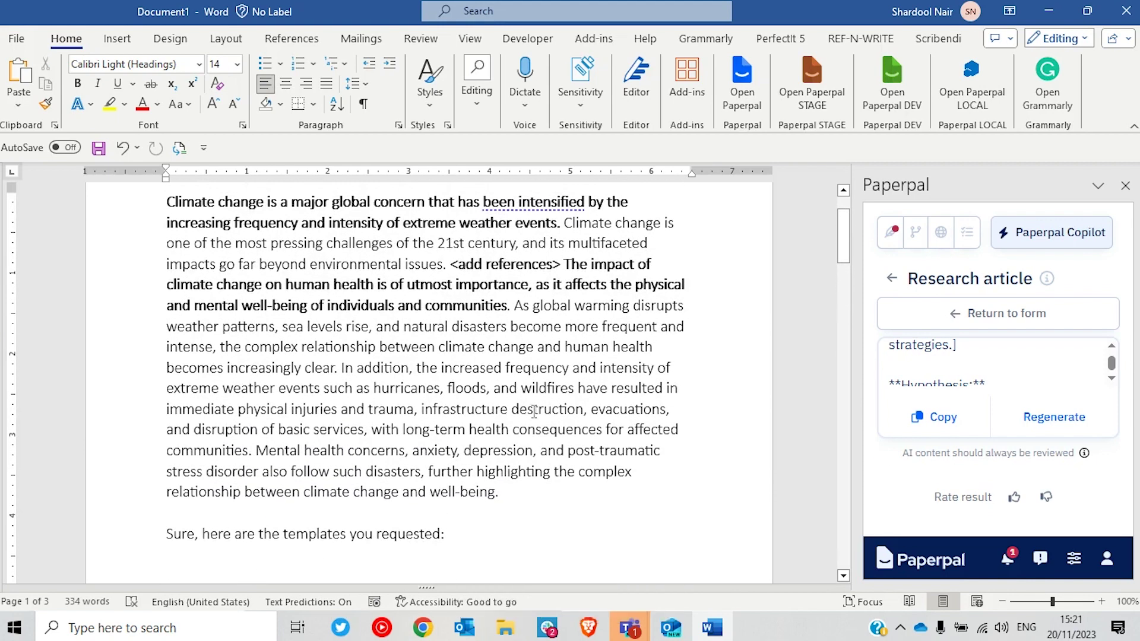
left_click(518, 305, "ctrl")
key("ctrl+v")
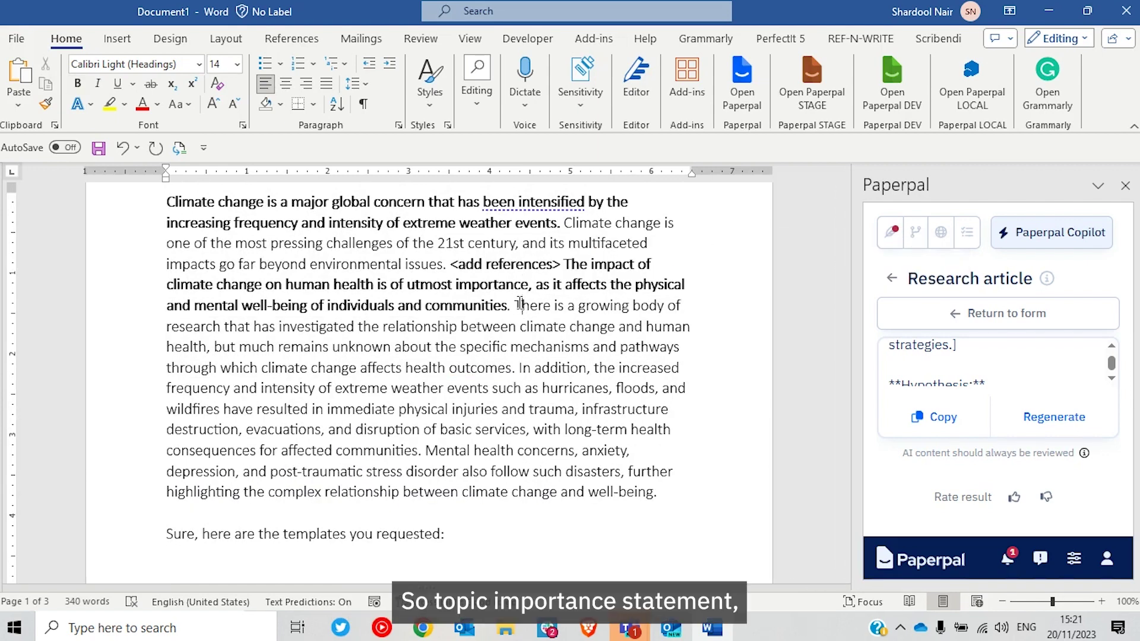
left_click(520, 304, "ctrl")
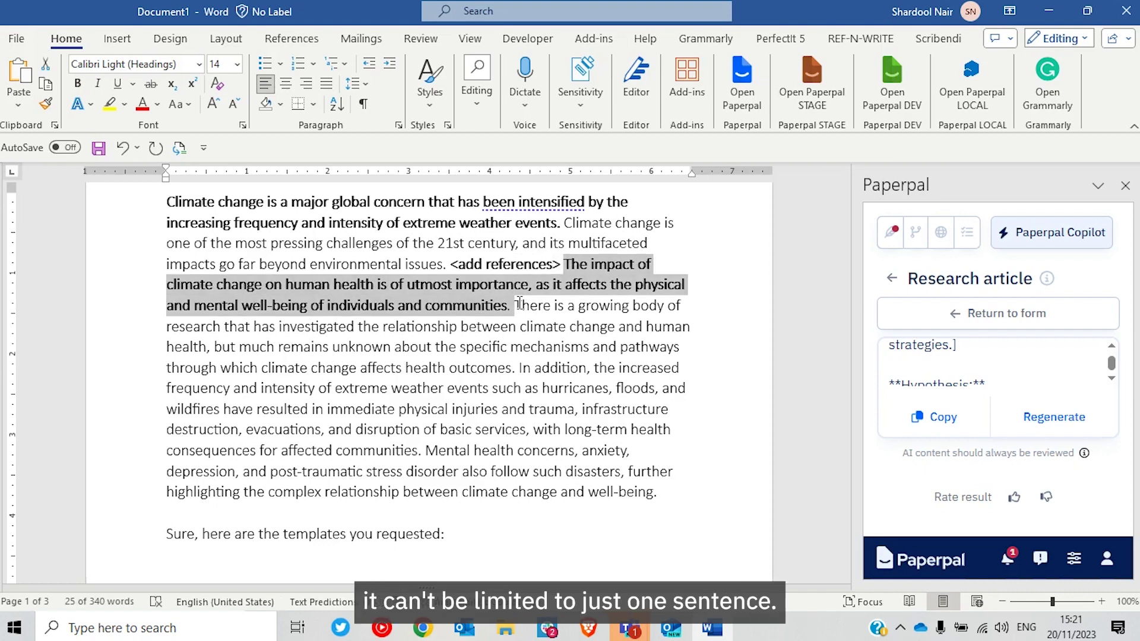
Step: Insert the bold placeholder "<add references>" before the sentence beginning "There is a growing body of research"
key("Down")
left_click(518, 305)
type("<>")
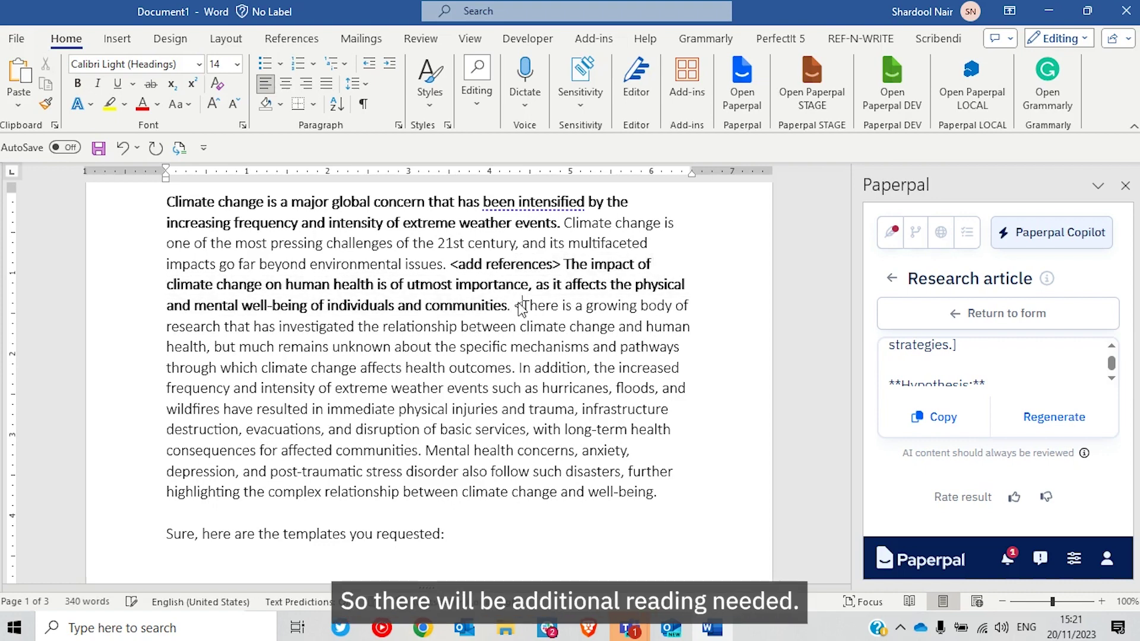
type("add references")
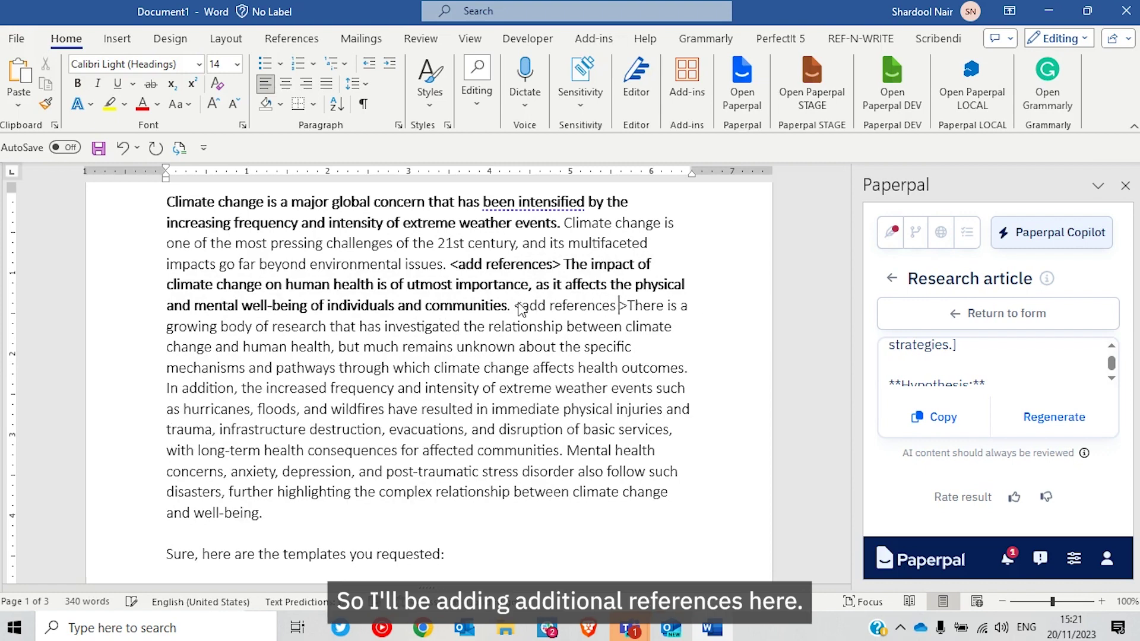
left_click_drag(625, 306, 518, 309)
left_click(519, 306)
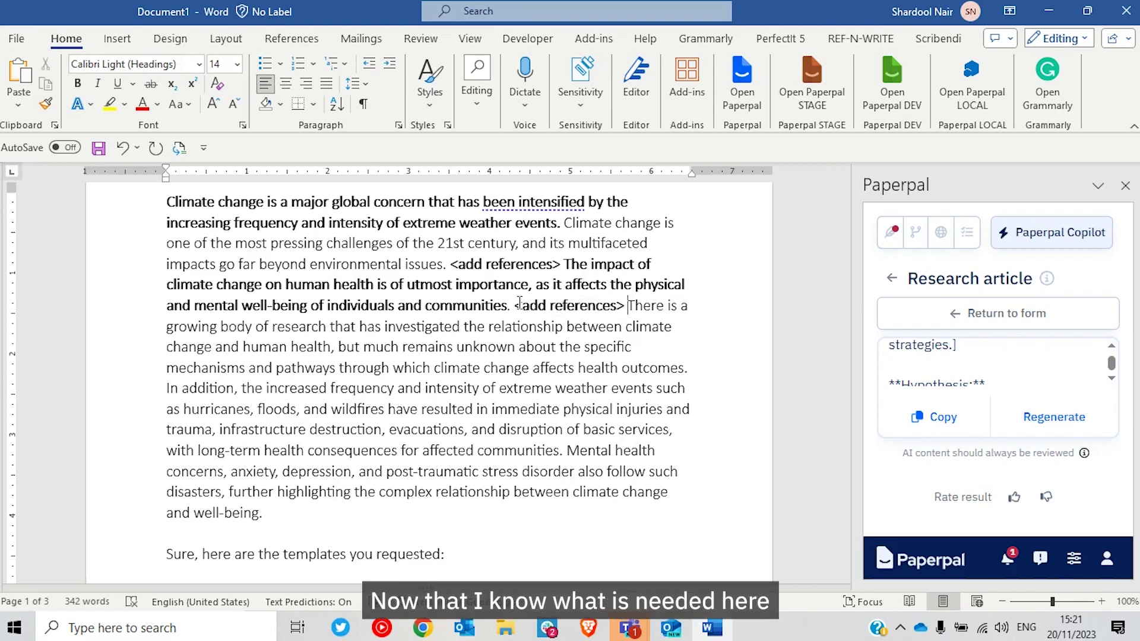
Step: Read through the "There is a growing body of research" sentence to check how it covers existing knowledge
key("shift+Down")
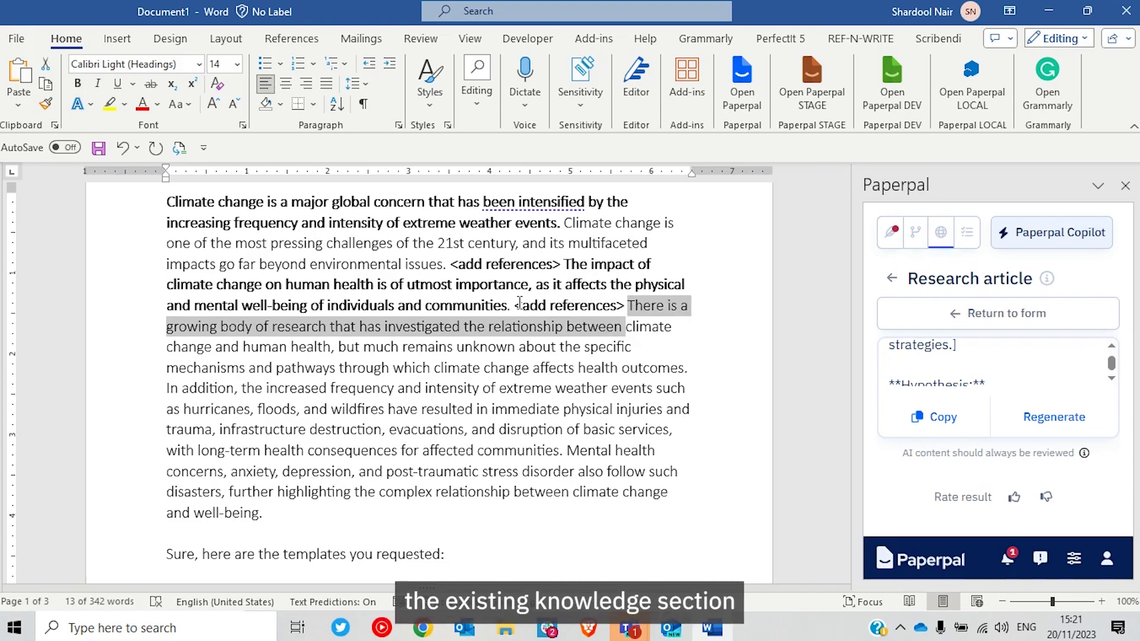
key("shift+Down")
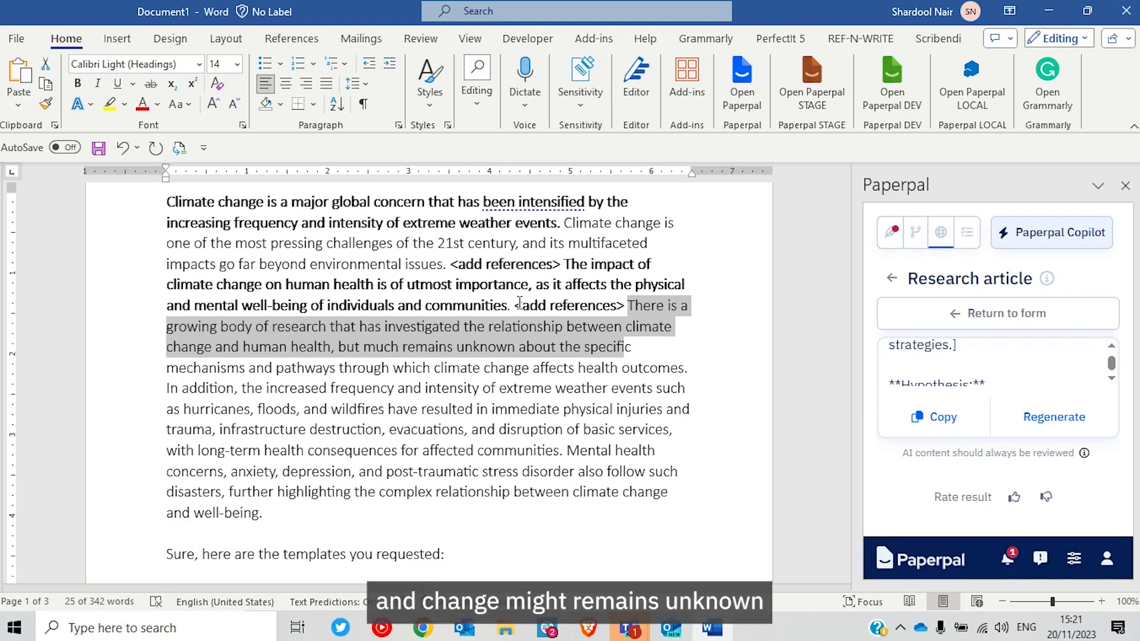
key("Down")
key("Right")
key("Right")
key("Right")
key("Right")
key("Right")
key("Right")
key("Right")
key("Right")
key("Right")
key("Right")
key("Right")
key("Right")
key("Right")
key("Right")
key("Right")
key("Right")
key("Right")
key("Right")
key("Right")
key("Right")
key("Right")
key("Right")
key("Right")
key("Right")
key("Right")
key("Right")
key("Right")
key("Right")
key("Right")
key("Right")
key("Right")
key("Right")
key("Right")
key("Right")
key("Right")
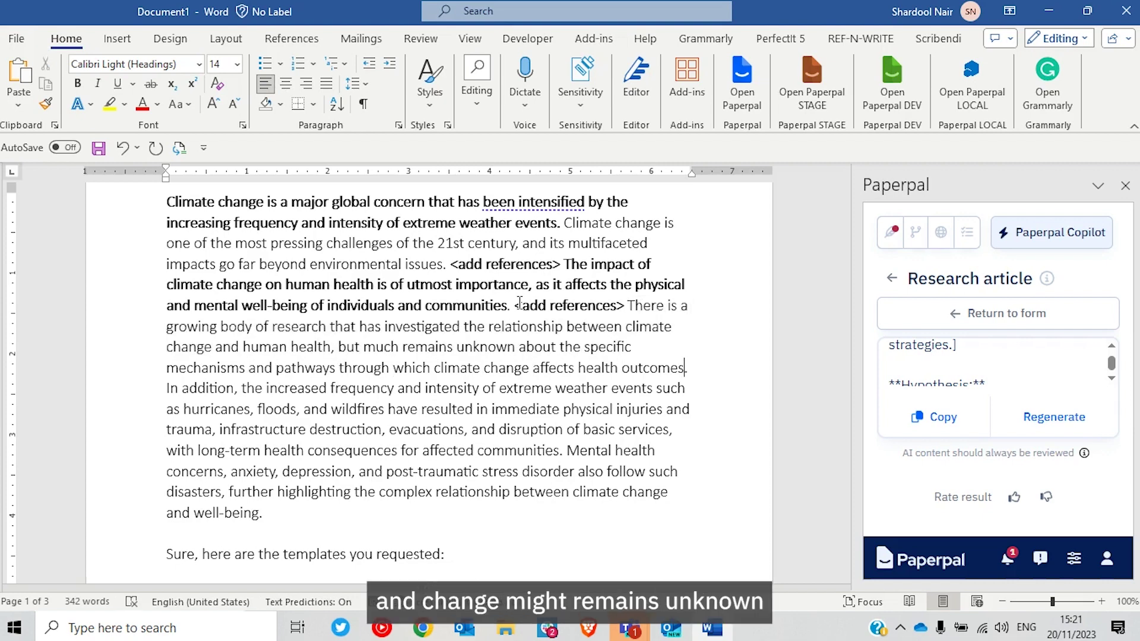
key("Right")
key("Right")
key("Right")
key("Right")
key("Right")
key("Right")
key("Right")
key("Right")
key("Right")
key("Right")
key("Right")
key("Right")
key("Right")
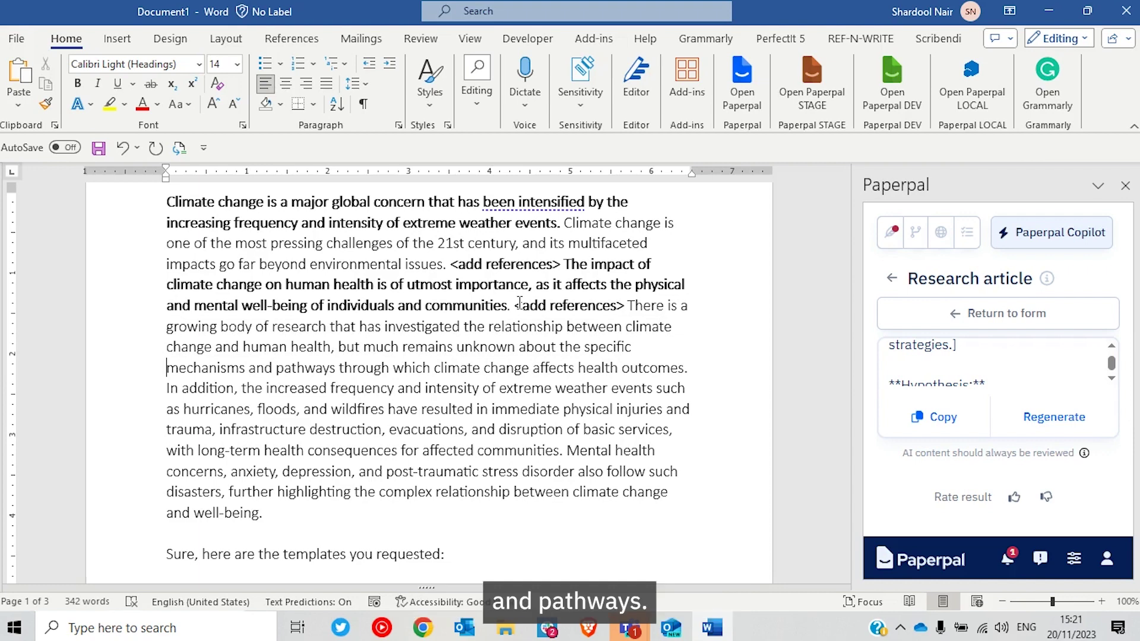
Step: Insert the placeholder "<add references on existing knowledge>" after the sentence ending "affects health outcomes."
key("Up")
key("Up")
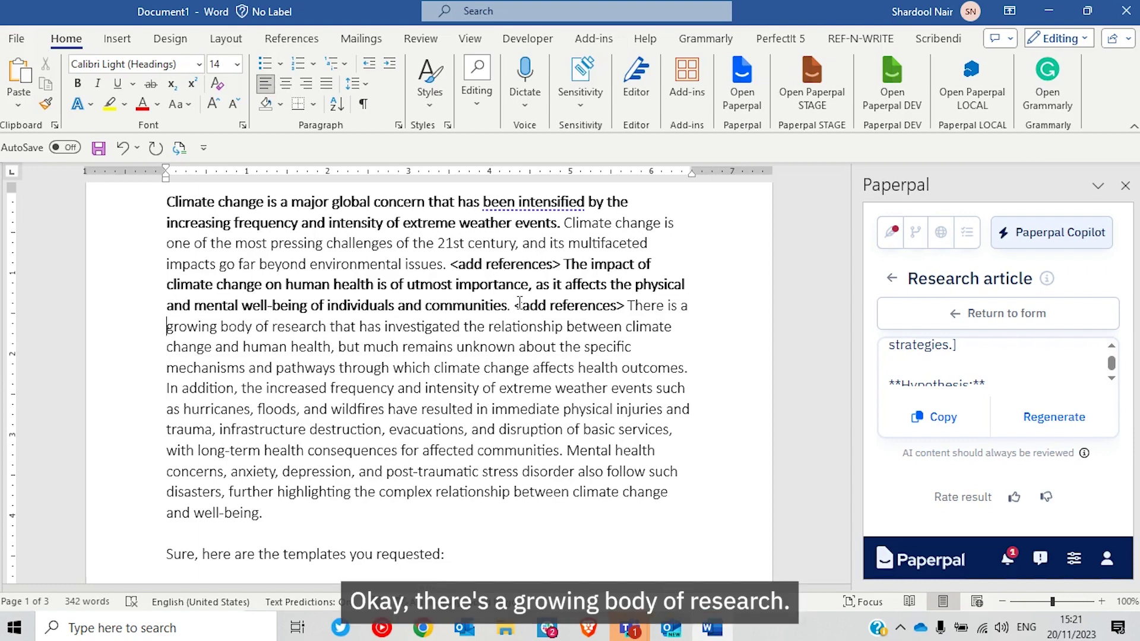
key("Up")
key("Right")
type("<>")
key("Left")
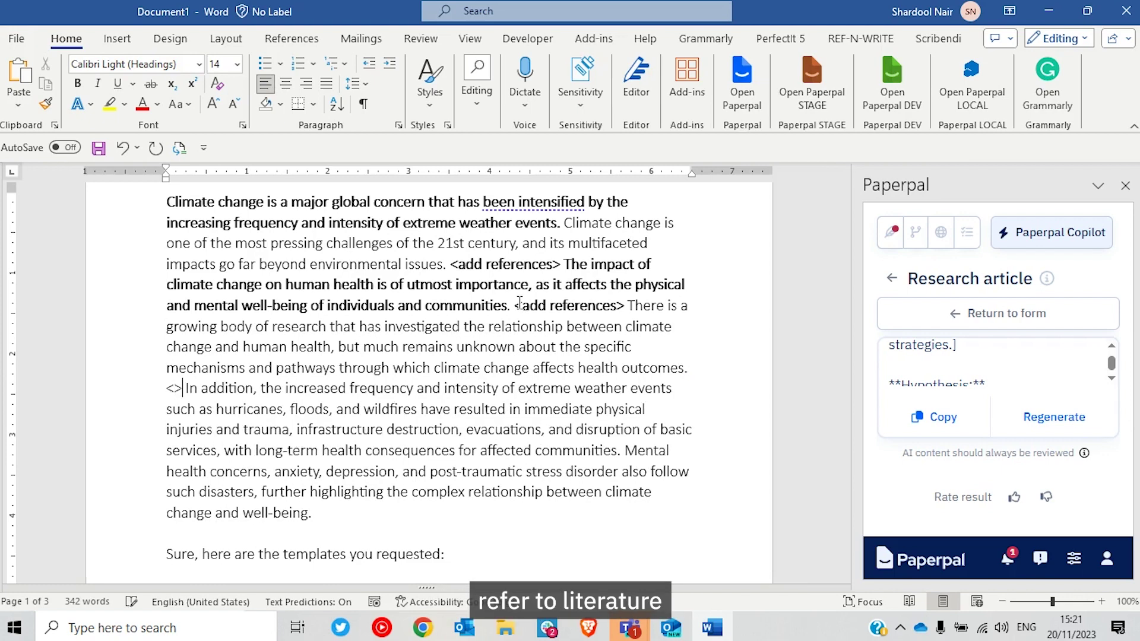
type("refe")
key("Left")
key("Left")
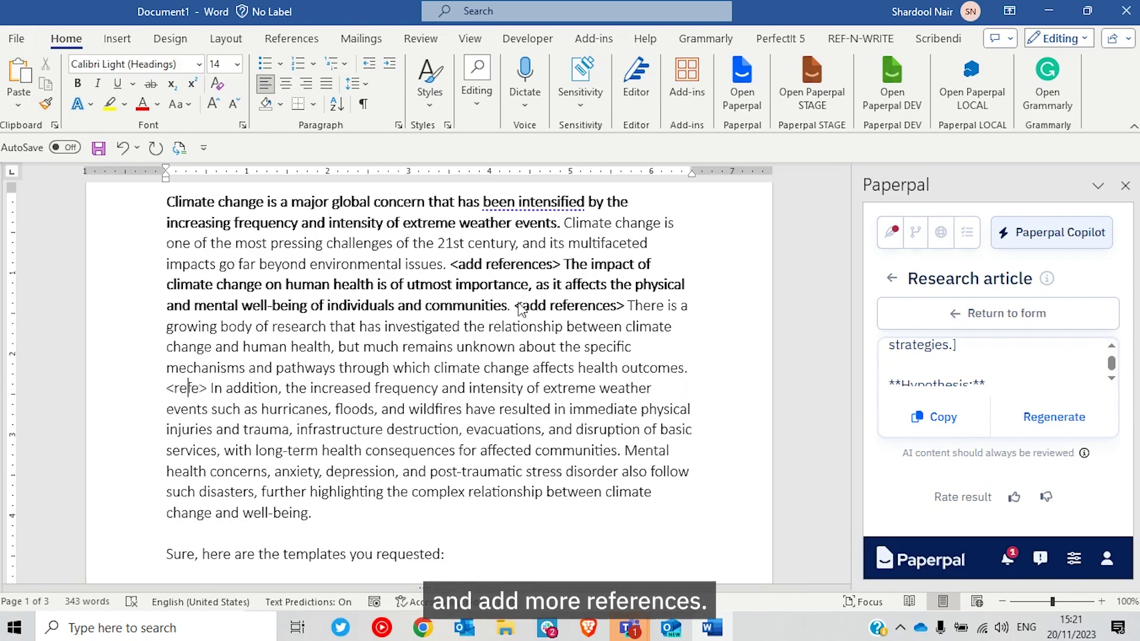
type("add")
key("Right")
key("Right")
key("Right")
key("Right")
type("rence")
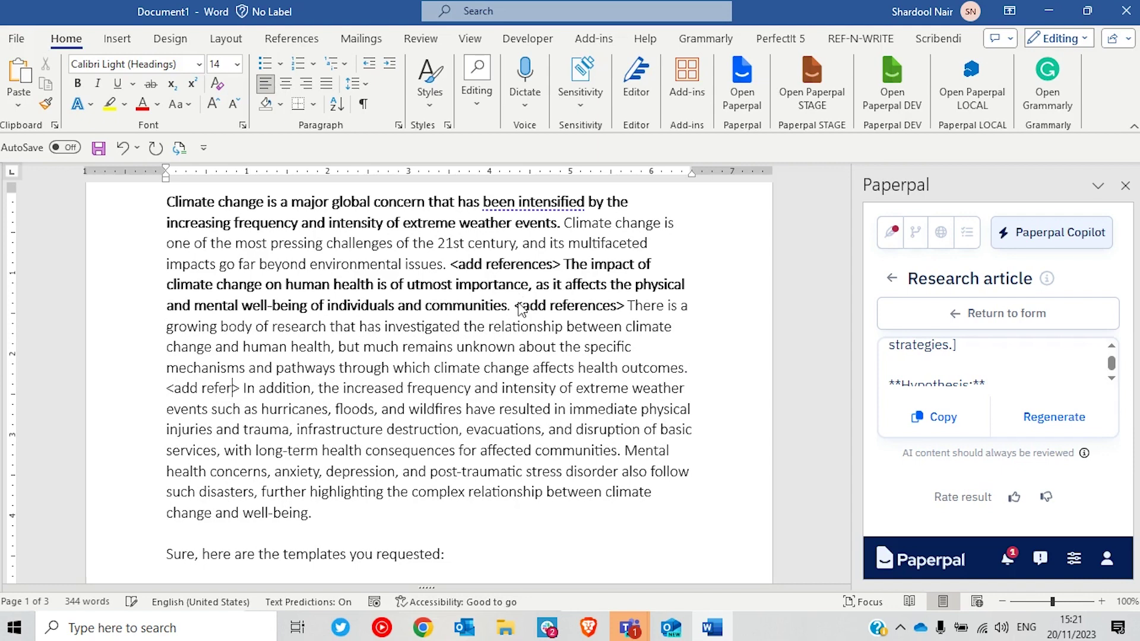
type("s on existing knowledge")
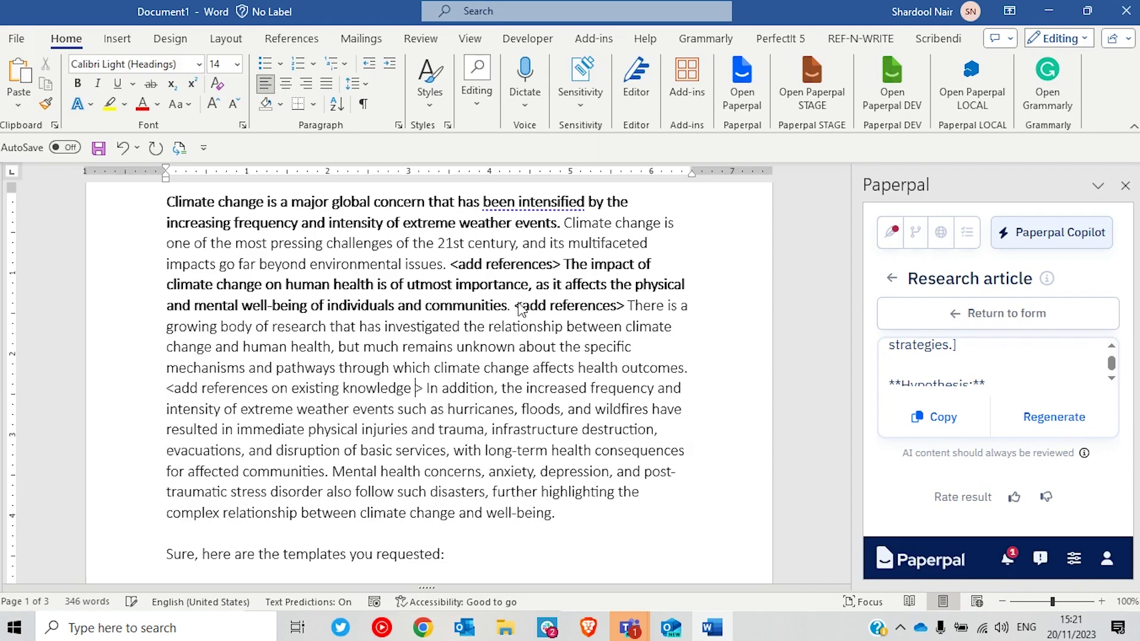
Step: Remove the trailing space inside the existing knowledge placeholder and bold its words "add references on existing knowledge"
key("BackSpace")
key("ctrl+shift+Left")
key("ctrl+shift+Left")
key("ctrl+shift+Left")
key("ctrl+shift+Left")
key("ctrl+shift+Left")
key("ctrl+b")
key("ctrl+Right")
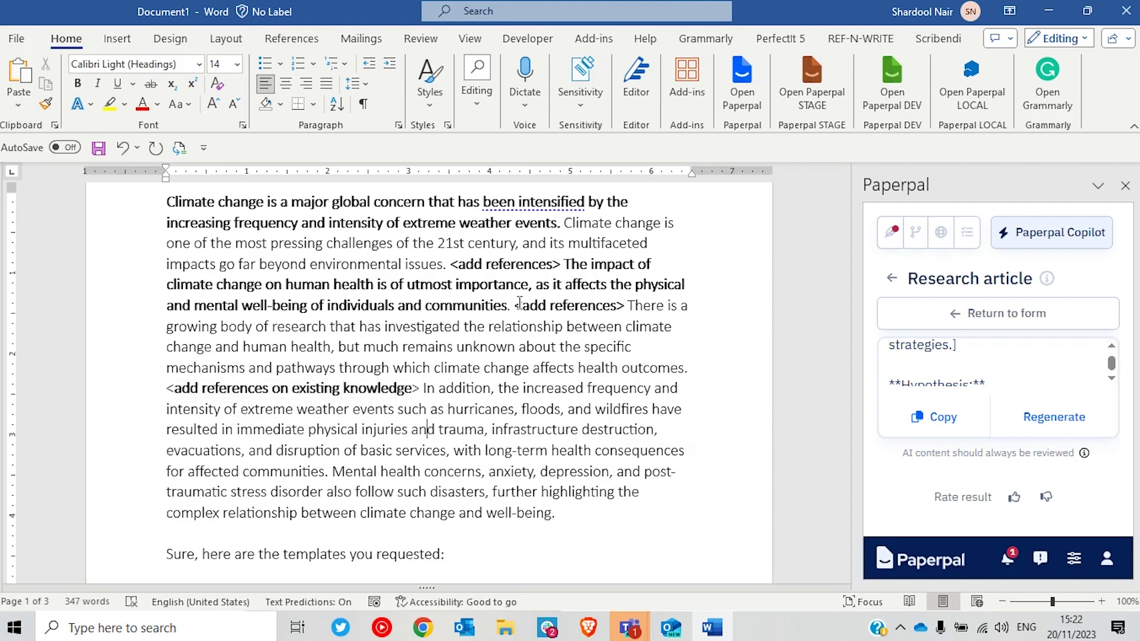
Step: Move the "In addition, the increased frequency" sentence to directly after "individuals and communities.", before the "<add references>" placeholder
key("Up")
key("Up")
key("ctrl+Right")
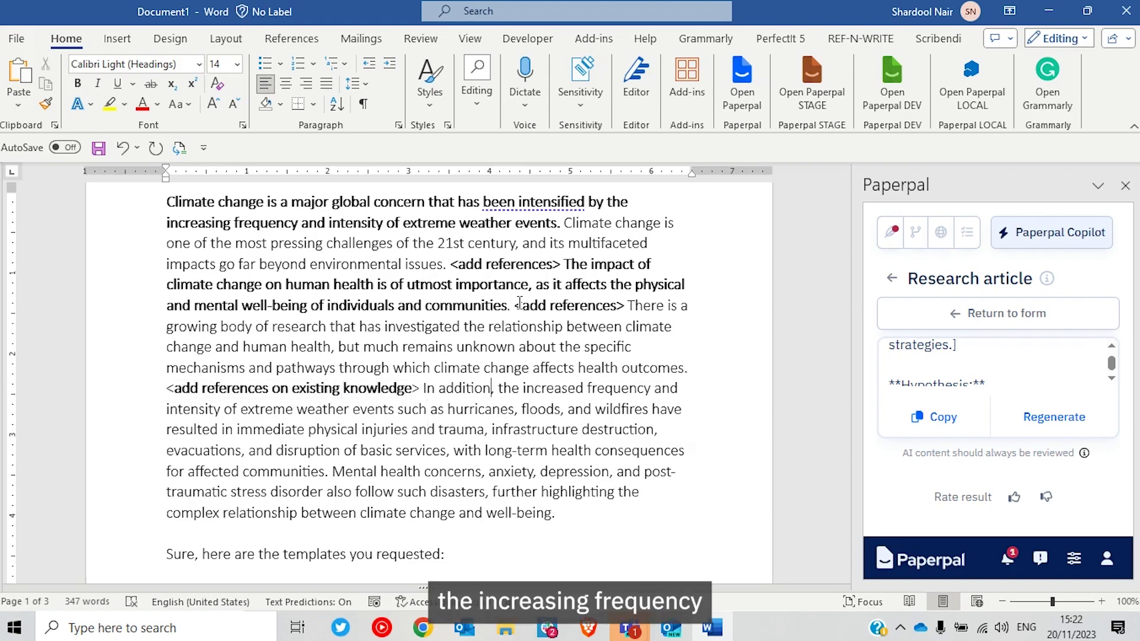
key("Down")
key("Down")
key("Down")
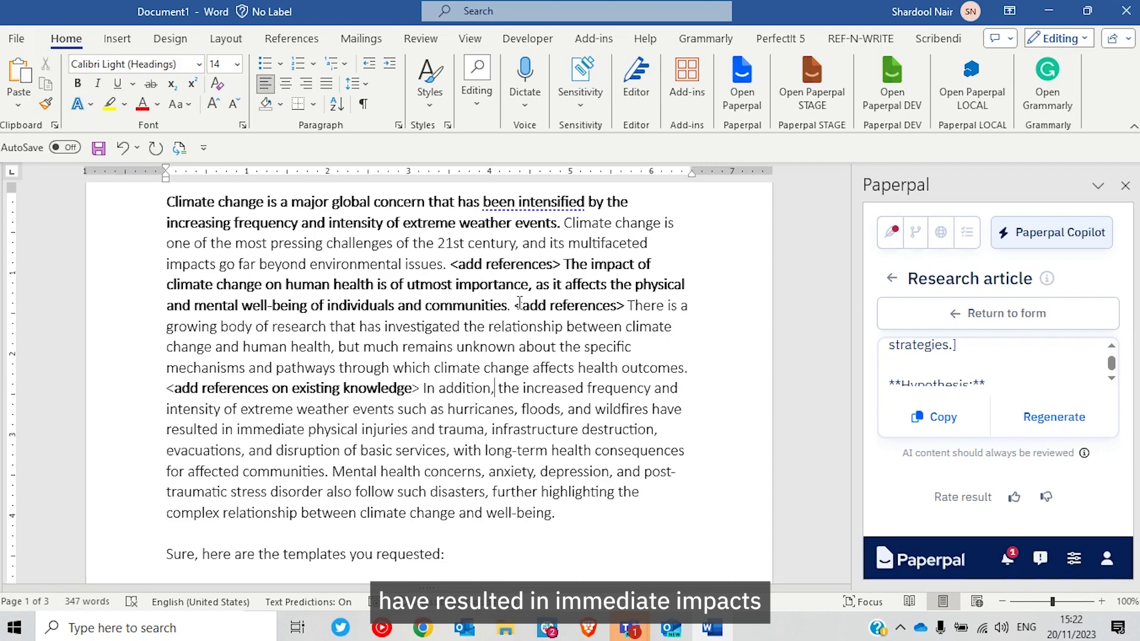
key("Left")
key("Left")
key("Left")
key("Left")
key("Left")
key("Left")
key("shift+Down")
key("shift+Down")
key("shift+Down")
key("shift+Down")
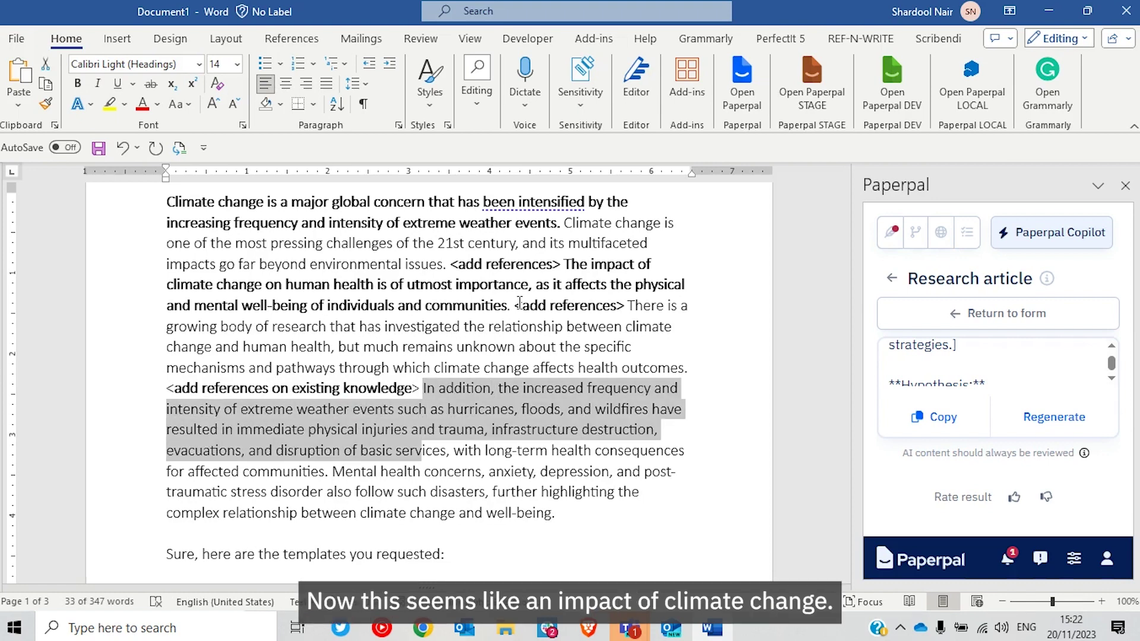
key("shift+ctrl+Left")
key("shift+ctrl+Left")
key("shift+ctrl+Left")
key("ctrl+c")
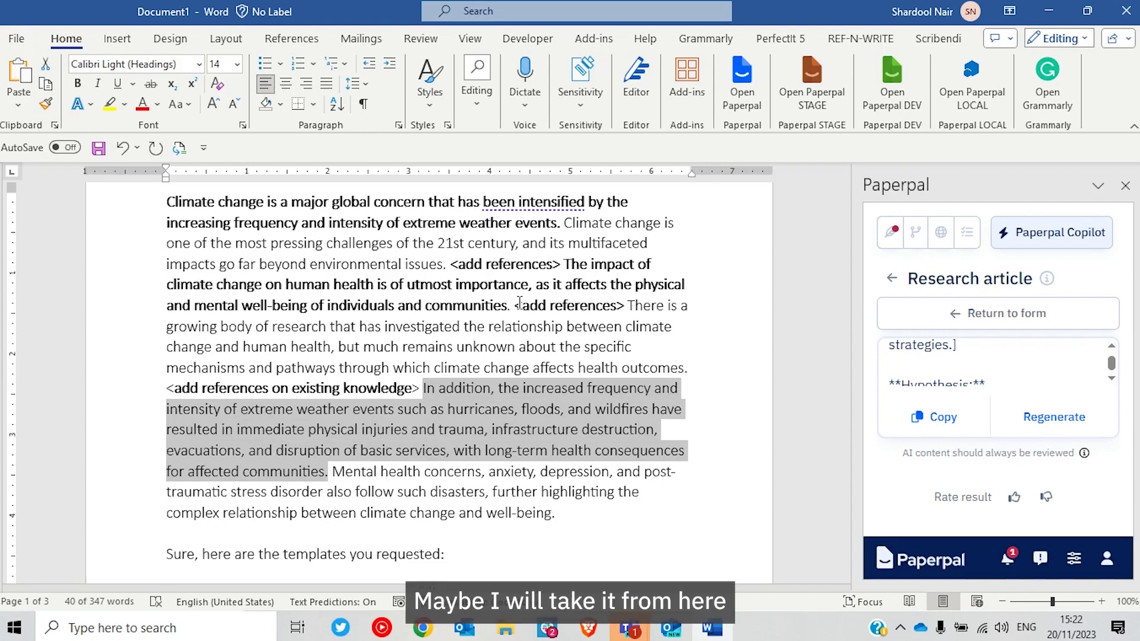
key("Delete")
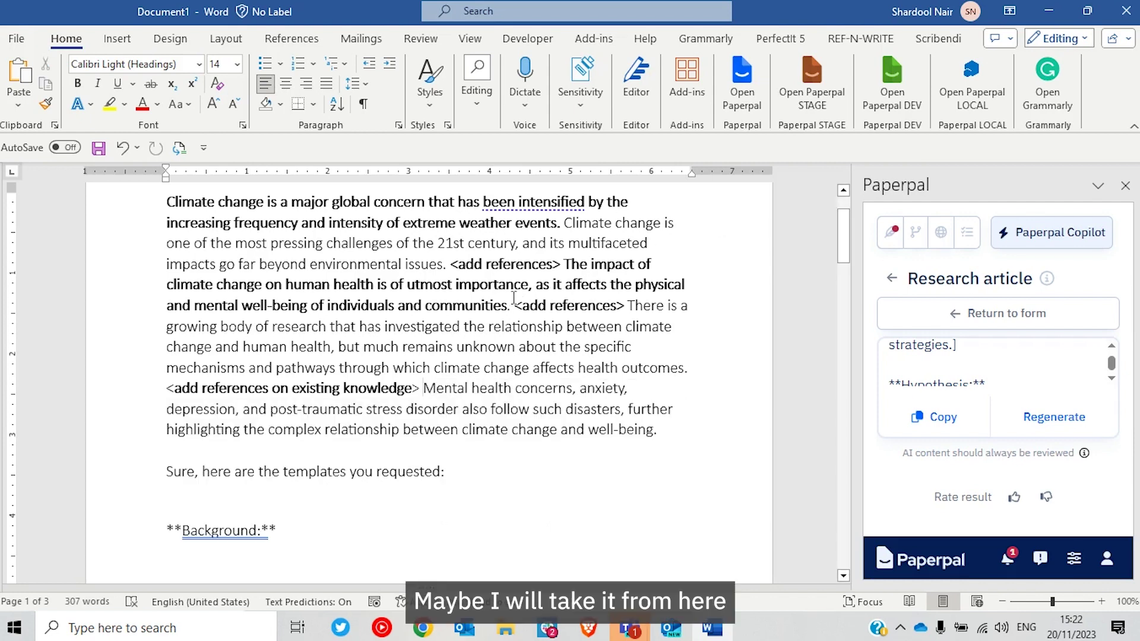
left_click(516, 306)
key("ctrl+v")
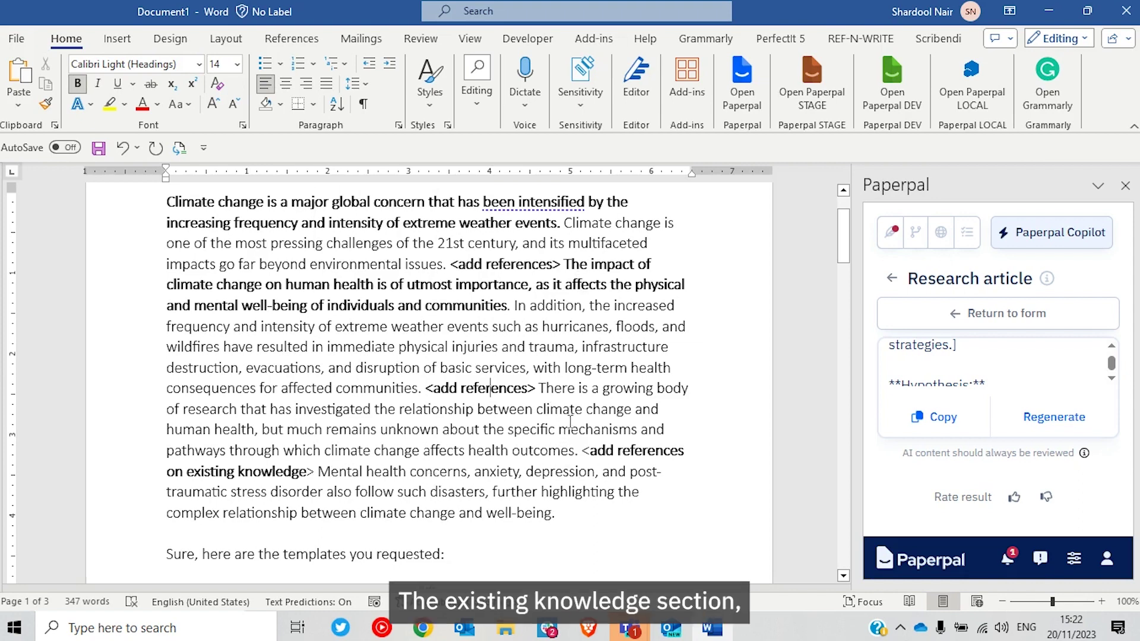
Step: Bold the sentence from "There is a growing body of research" through "climate change affects health outcomes."
left_click(547, 388)
key("shift+Down")
key("shift+Down")
key("shift+Down")
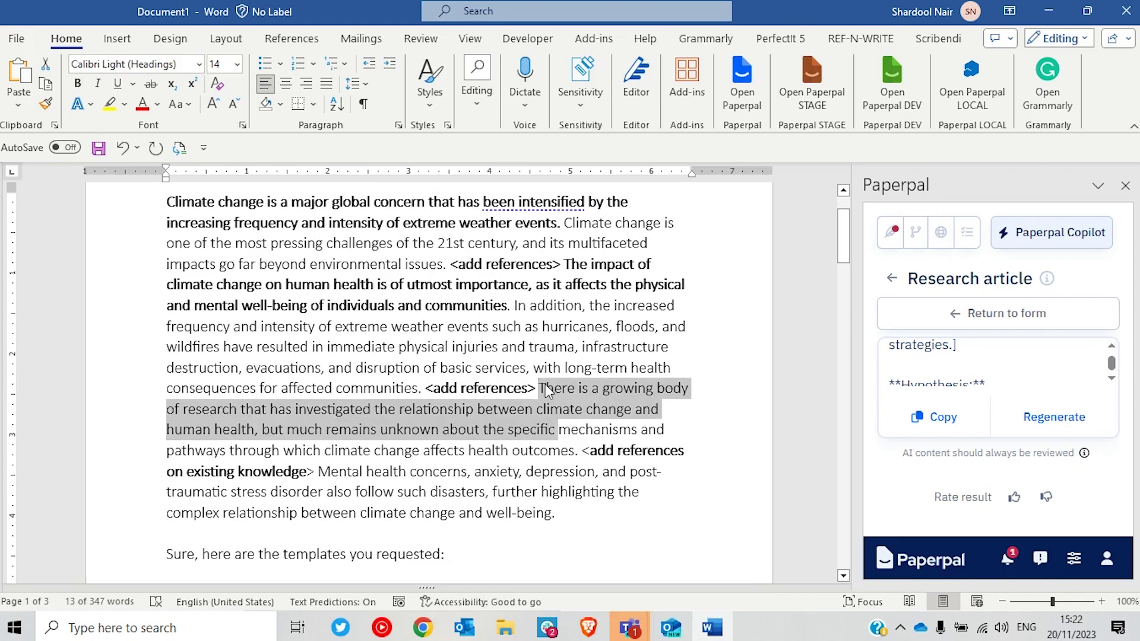
key("shift+Right")
key("ctrl+b")
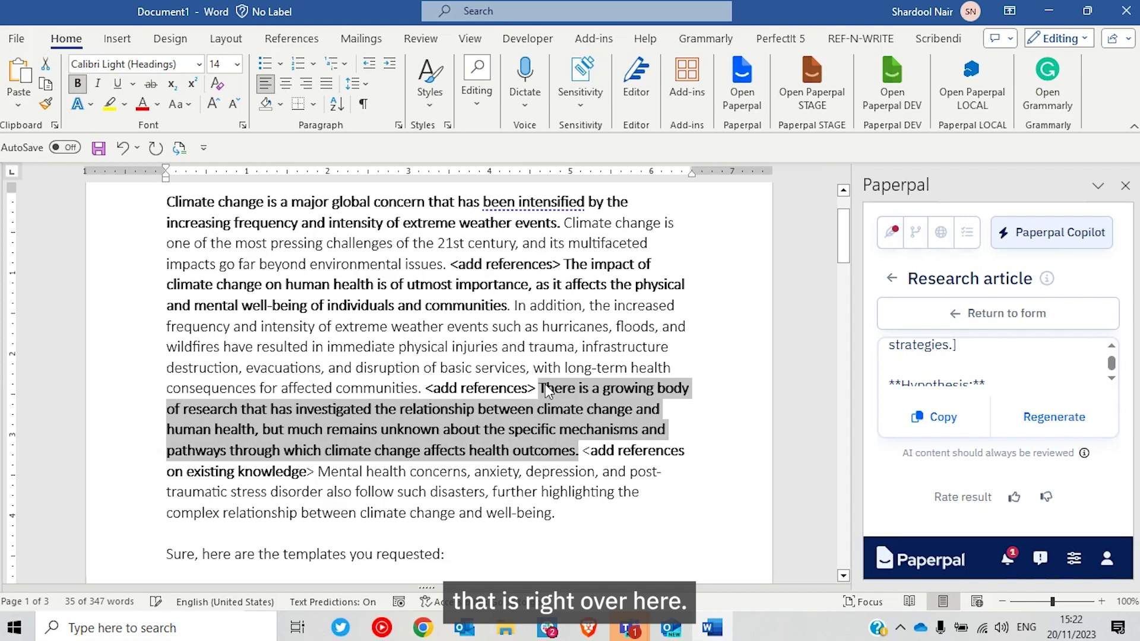
left_click(514, 471)
Step: Copy the "The lack of understanding" sentence from the Knowledge Gap template's brackets and delete it there
scroll(515, 471, "down", 15)
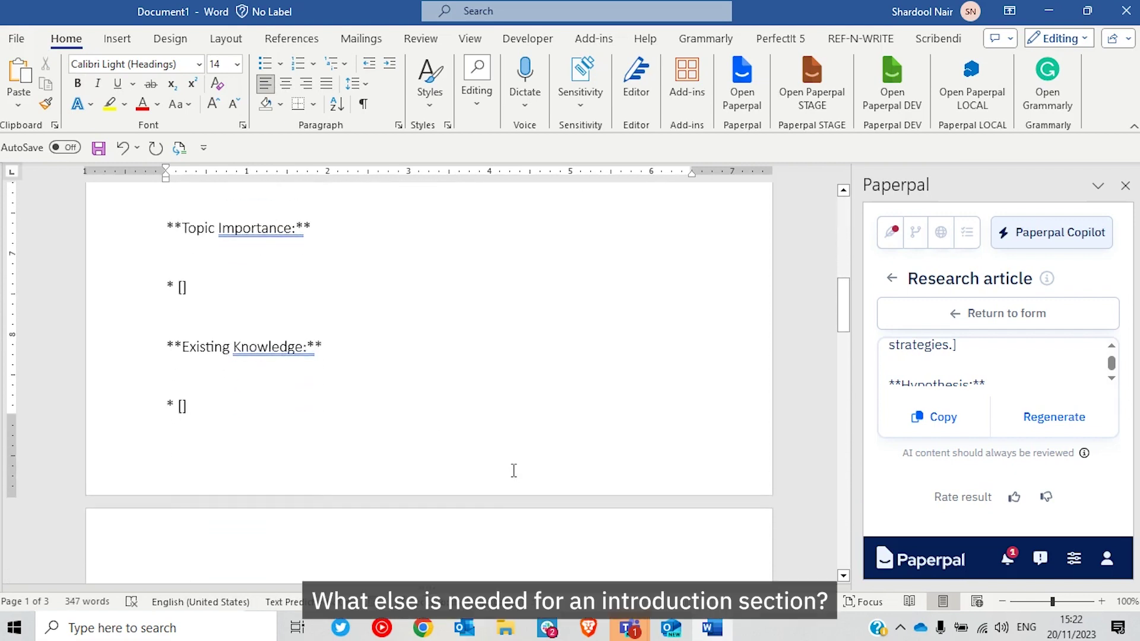
scroll(514, 471, "down", 4)
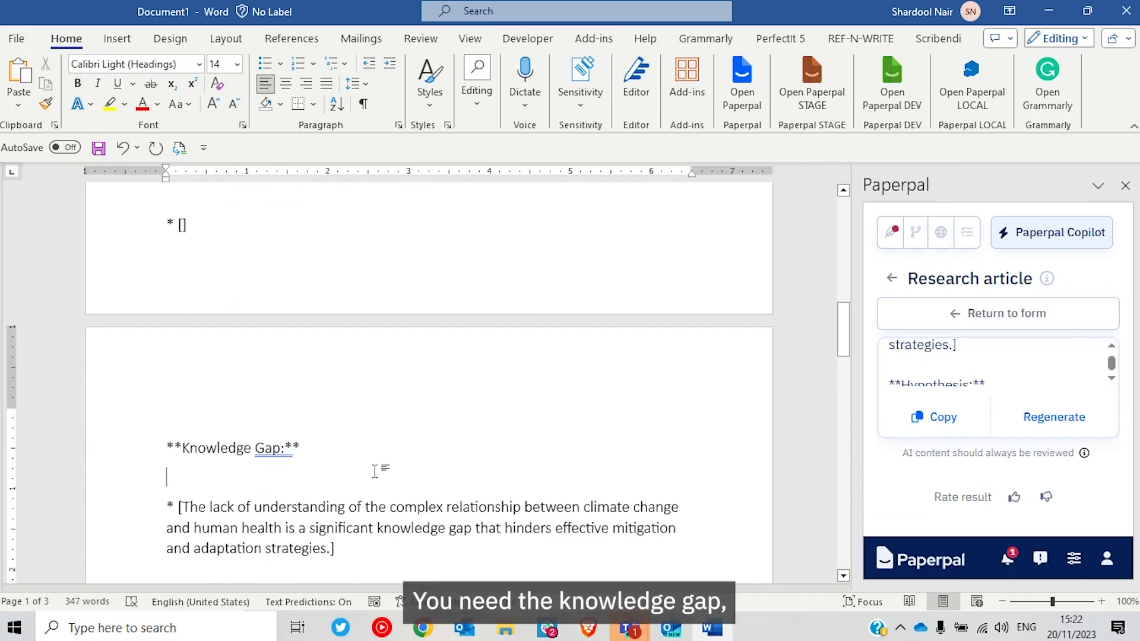
key("Right")
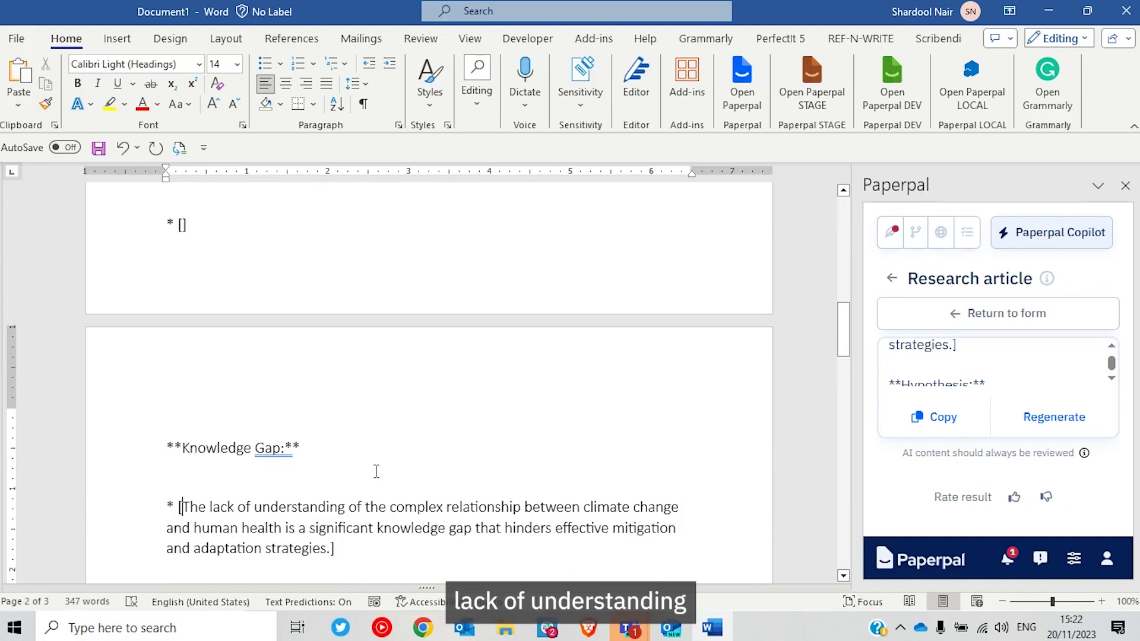
key("shift+Down")
key("shift+Down")
key("shift+Home")
key("ctrl+shift+Left")
key("ctrl+shift+Left")
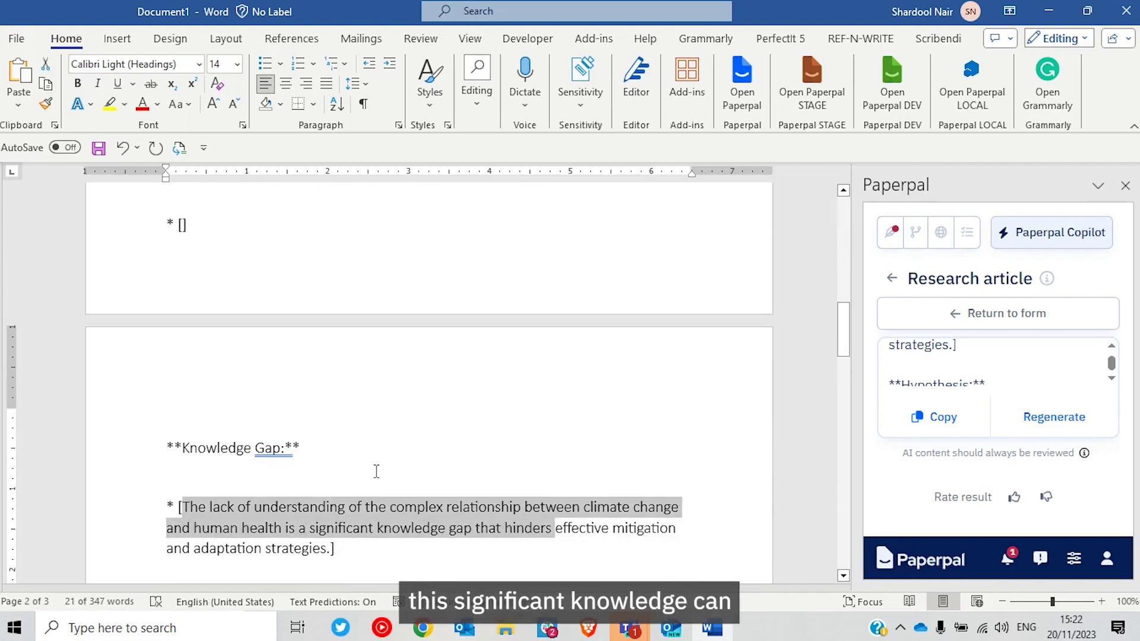
key("shift+Down")
key("shift+Left")
key("shift+Left")
key("shift+Left")
key("ctrl+c")
key("BackSpace")
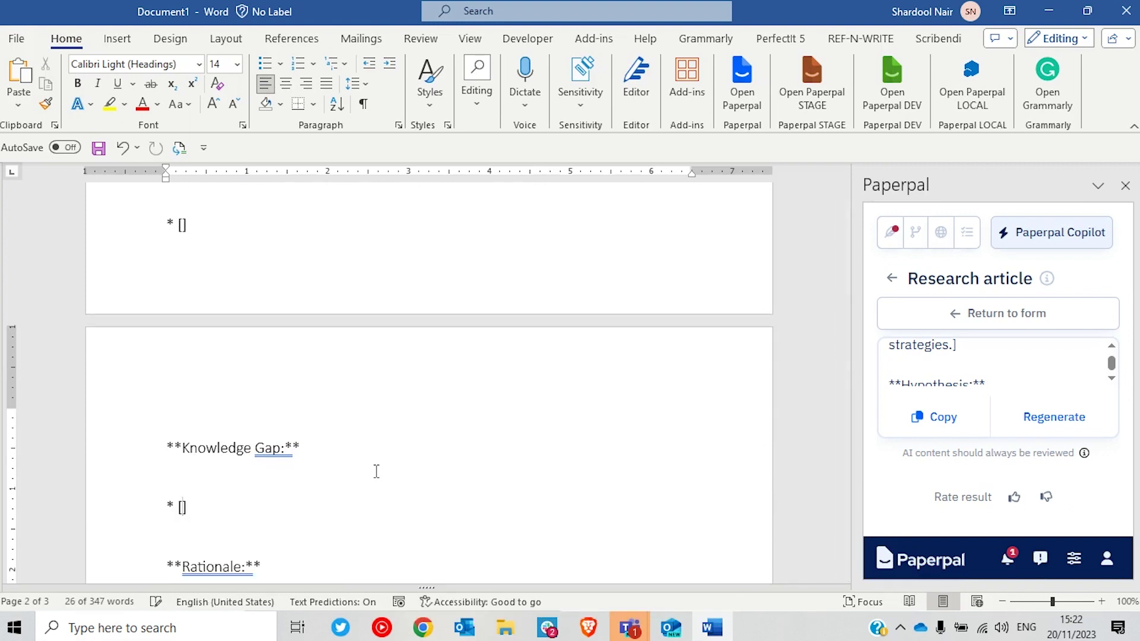
Step: Paste the copied Knowledge Gap sentence at the end of the introduction, after "climate change and well-being."
scroll(556, 331, "up", 10)
scroll(557, 334, "up", 2)
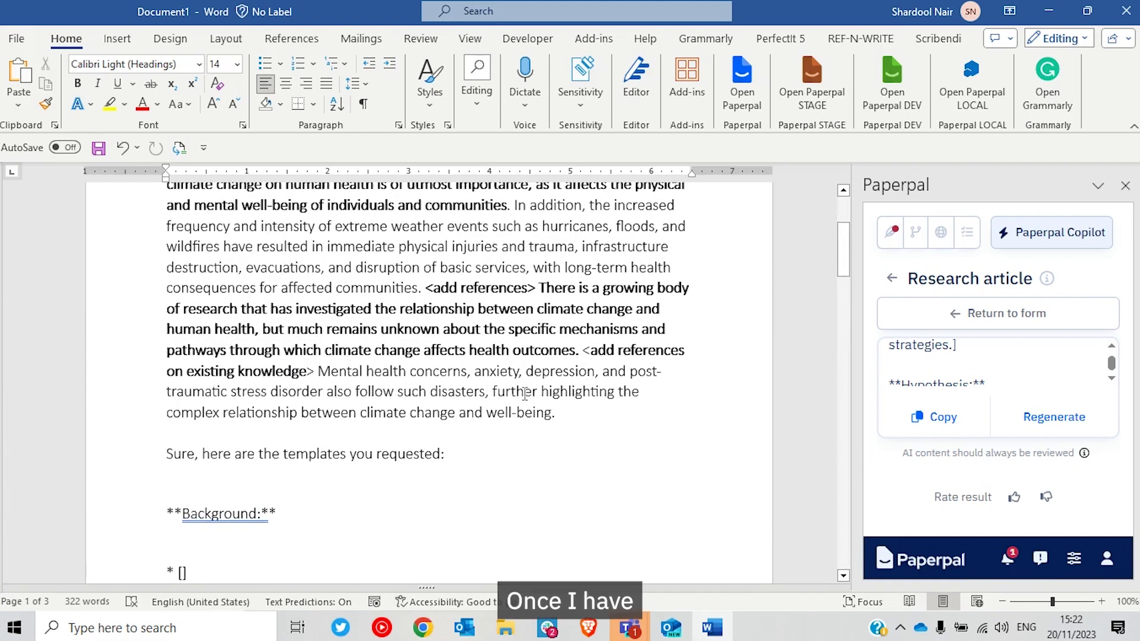
left_click(580, 414)
key("ctrl+v")
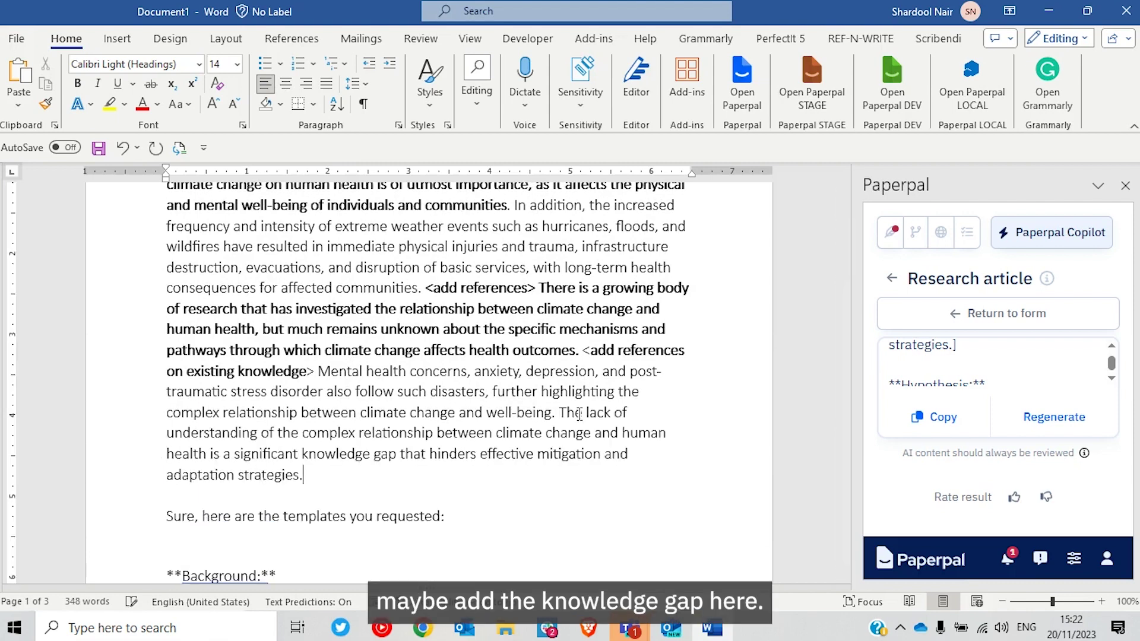
Step: Bold the introduction's sentence from "The lack of understanding" through "adaptation strategies" and start a new paragraph after it
key("ctrl+Right")
key("ctrl+Right")
key("Up")
key("Up")
key("Up")
key("Up")
key("Up")
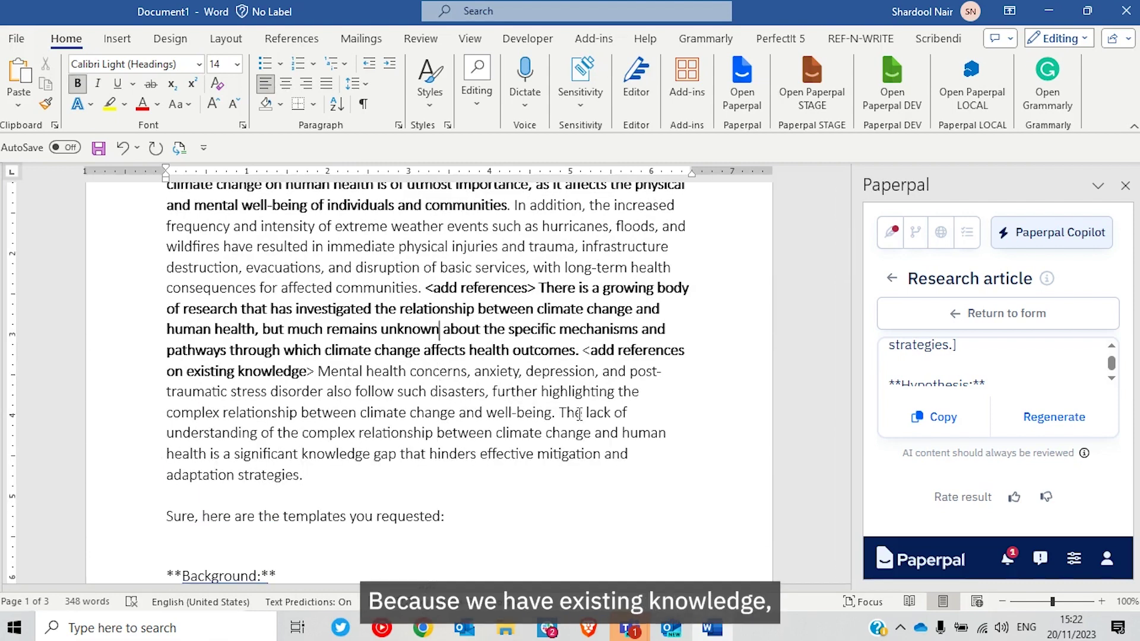
key("Down")
key("Down")
key("Down")
key("Down")
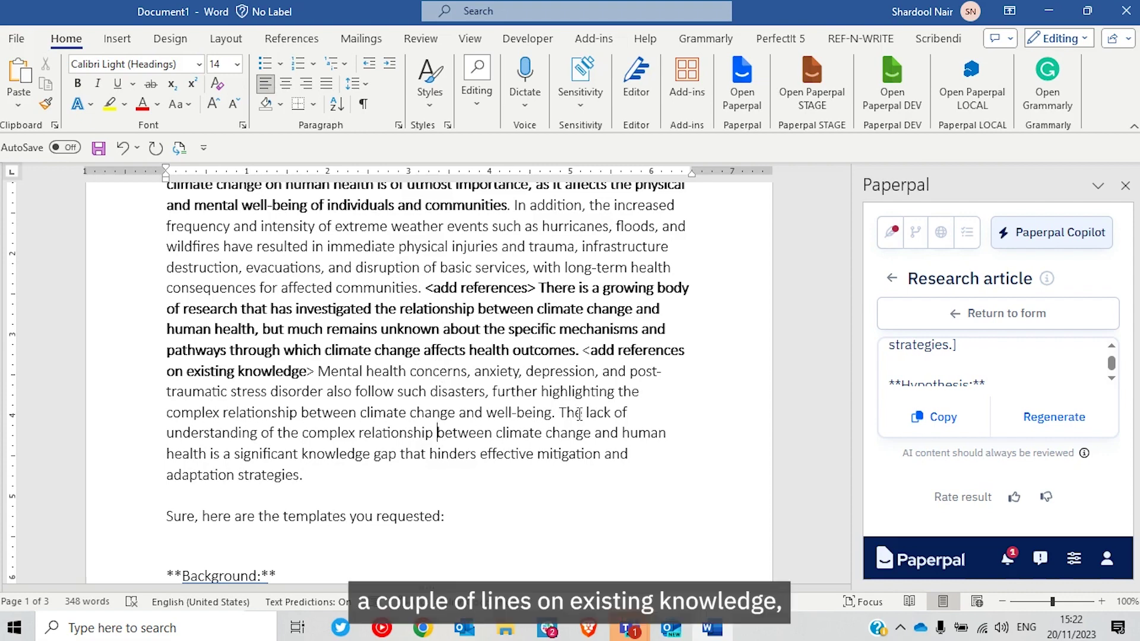
key("shift+Down")
key("shift+Down")
key("shift+Down")
key("shift+Down")
key("shift+Down")
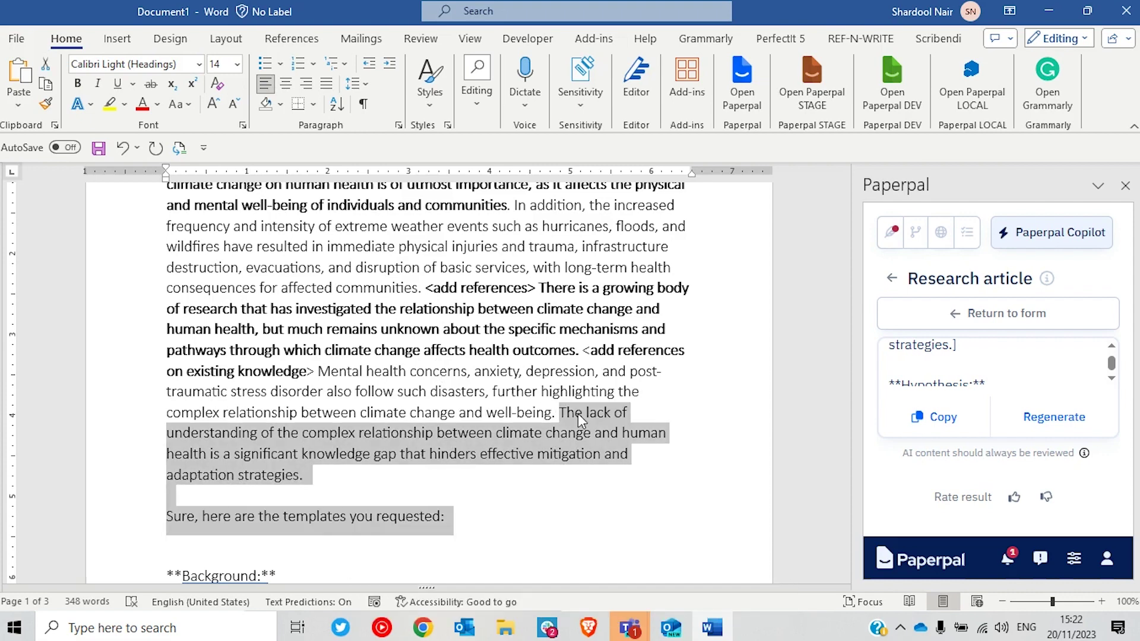
key("shift+Up")
key("shift+Up")
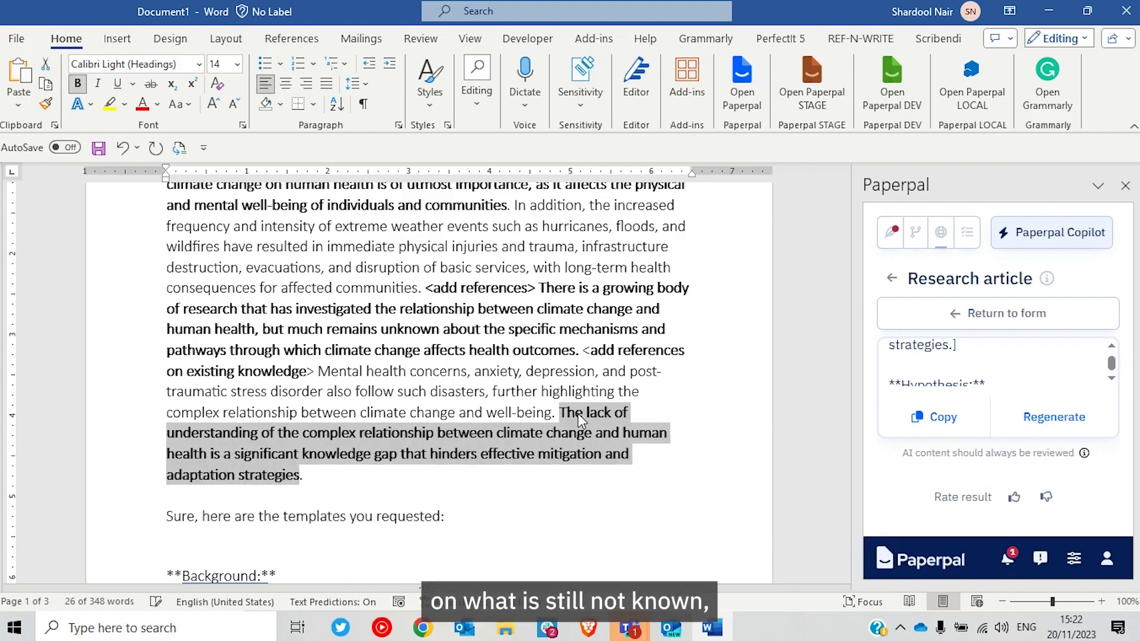
key("ctrl+b")
key("Right")
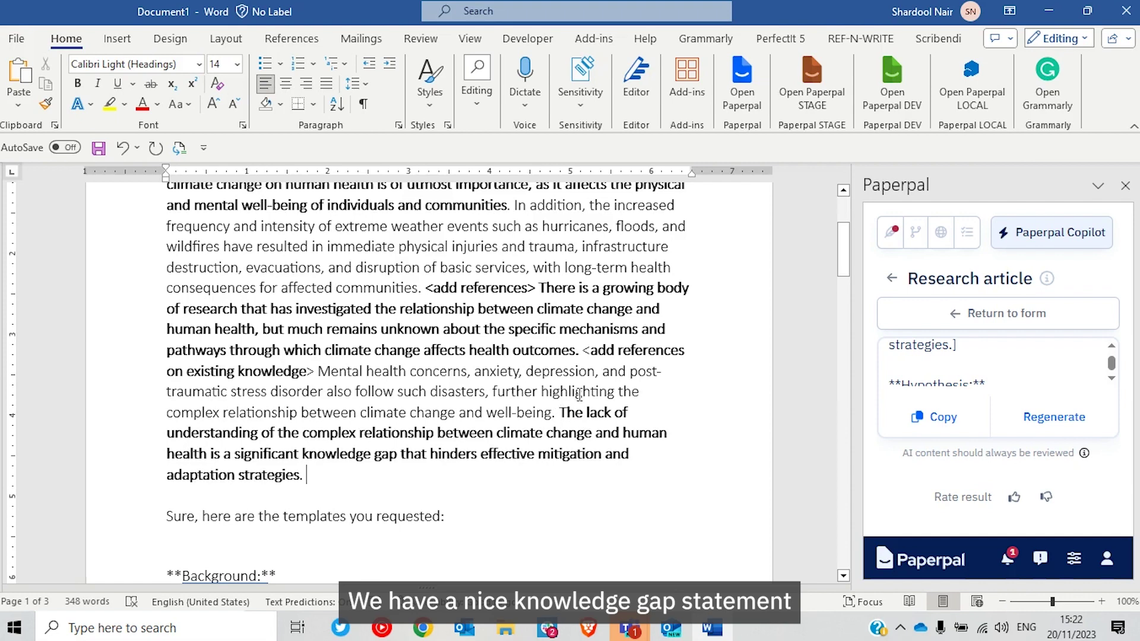
key("Return")
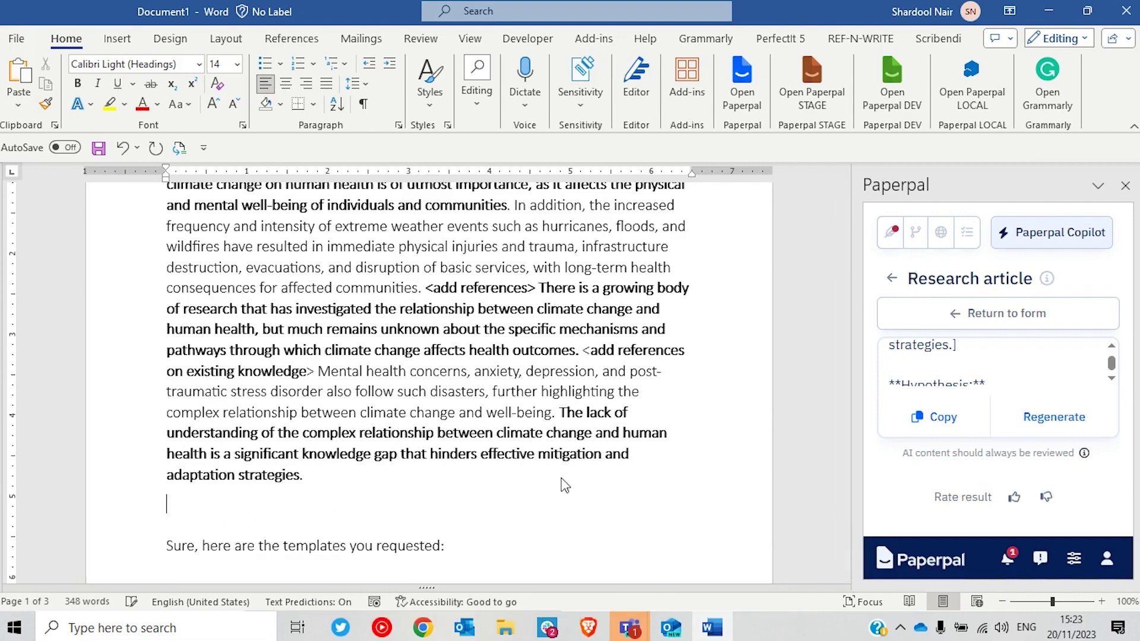
scroll(572, 458, "down", 8)
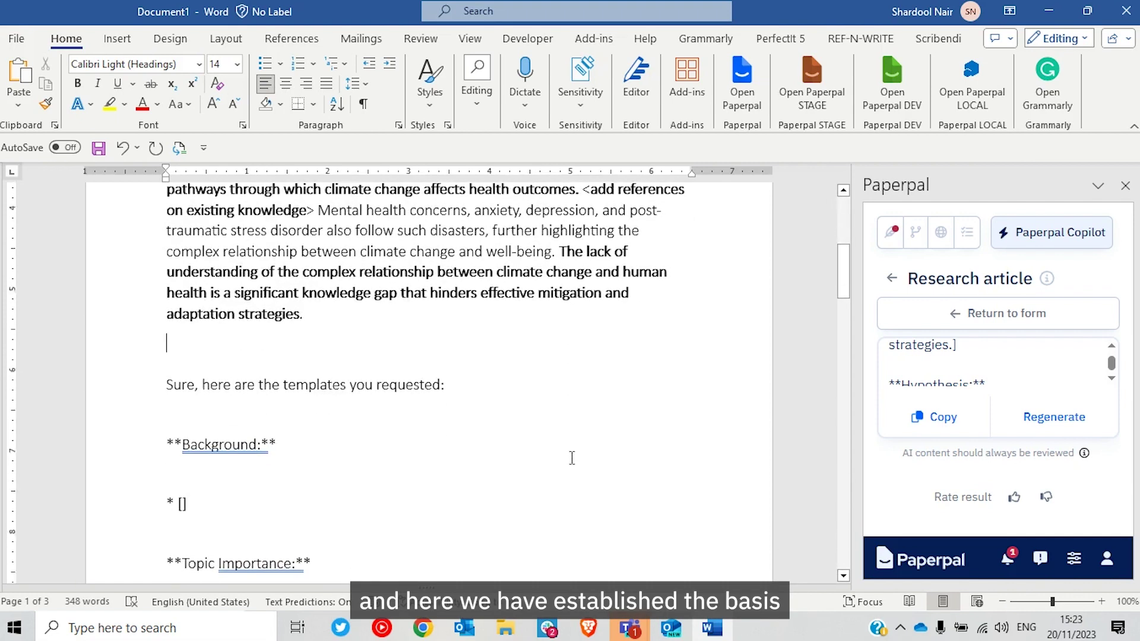
Step: Copy the "The rationale for this research" sentence from the Rationale template's brackets and delete it there
scroll(572, 458, "down", 7)
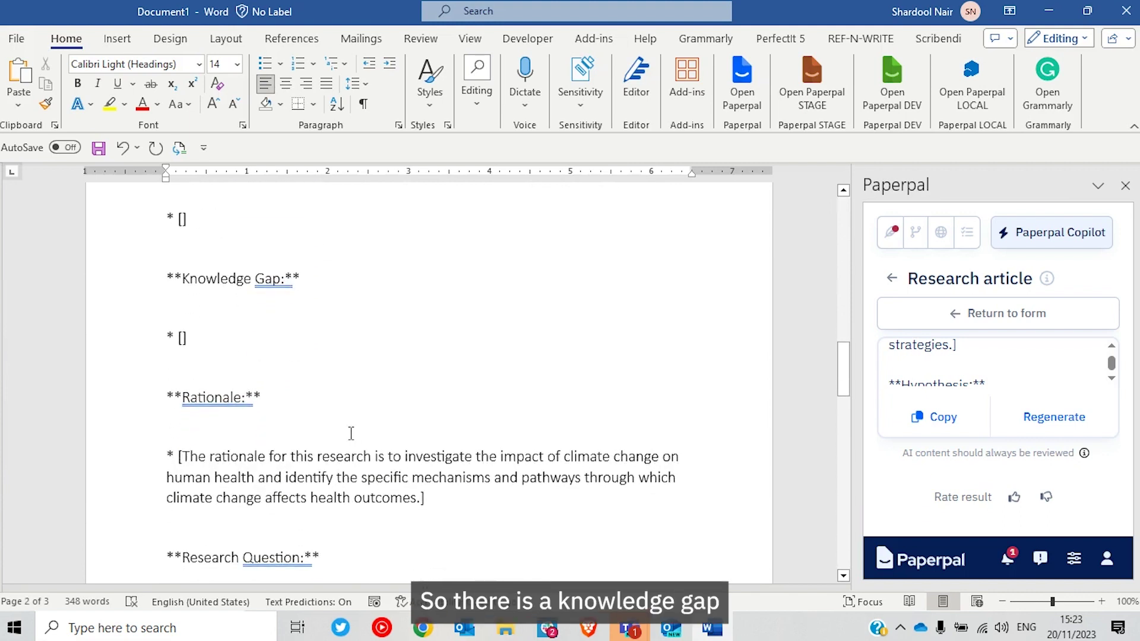
left_click(344, 432)
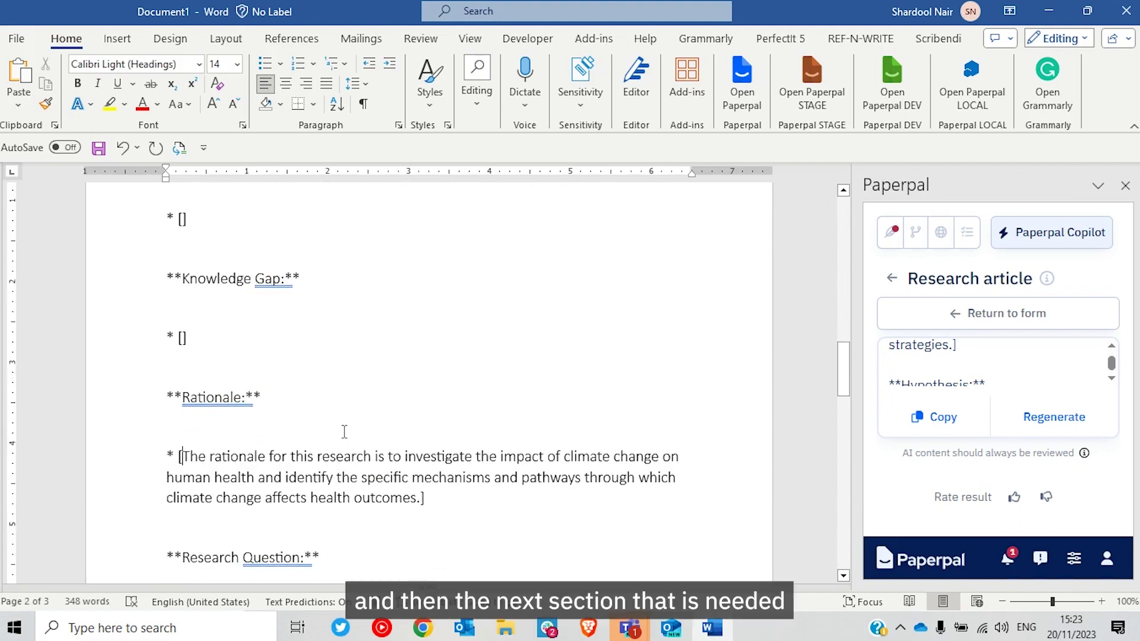
key("ctrl+shift+Down")
key("shift+Left")
key("ctrl+c")
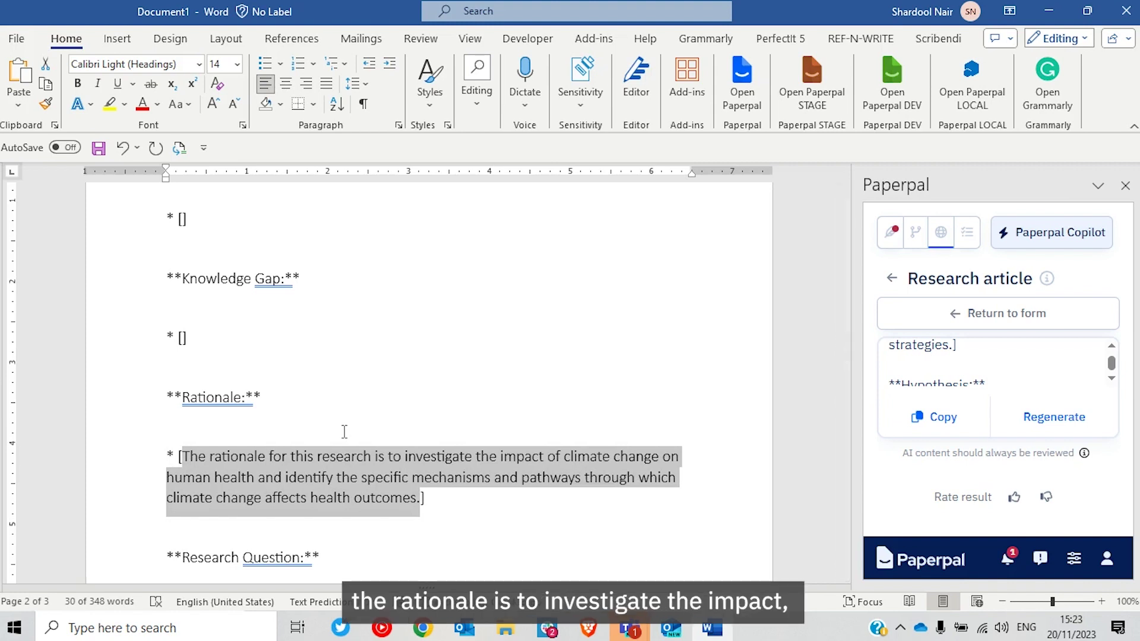
key("BackSpace")
Step: Paste the copied Rationale sentence as a new paragraph of the introduction, below "adaptation strategies."
scroll(345, 432, "up", 5)
scroll(344, 432, "up", 5)
left_click(221, 282)
key("ctrl+v")
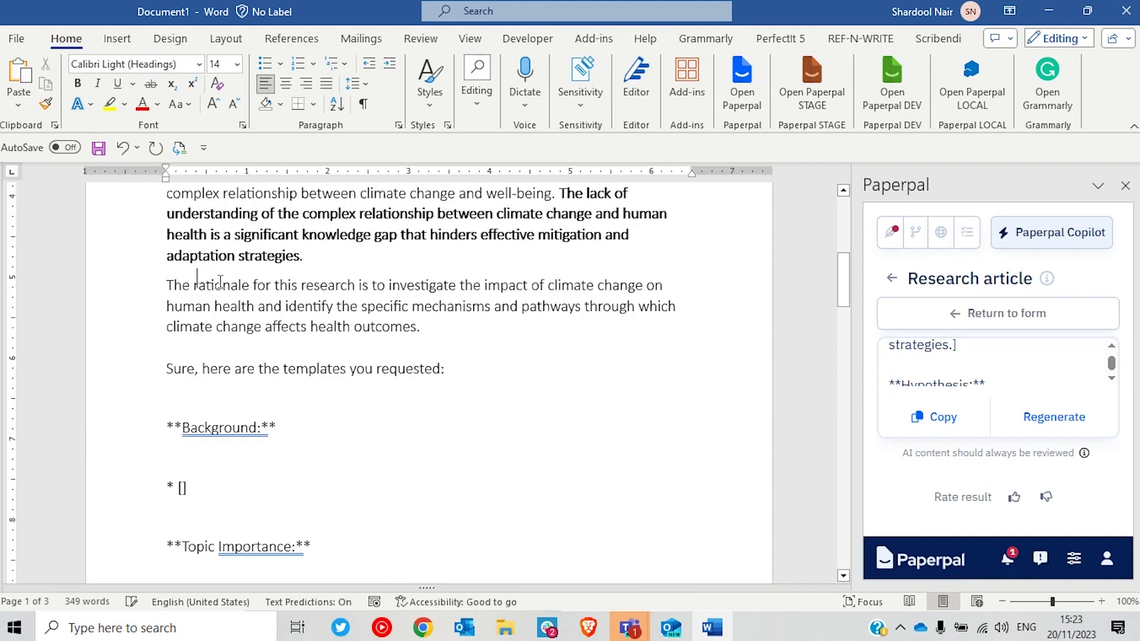
Step: Replace "research" with "study" in the pasted rationale sentence so it begins "The rationale for this study"
key("ctrl+Right")
key("ctrl+Right")
key("ctrl+Right")
key("ctrl+Right")
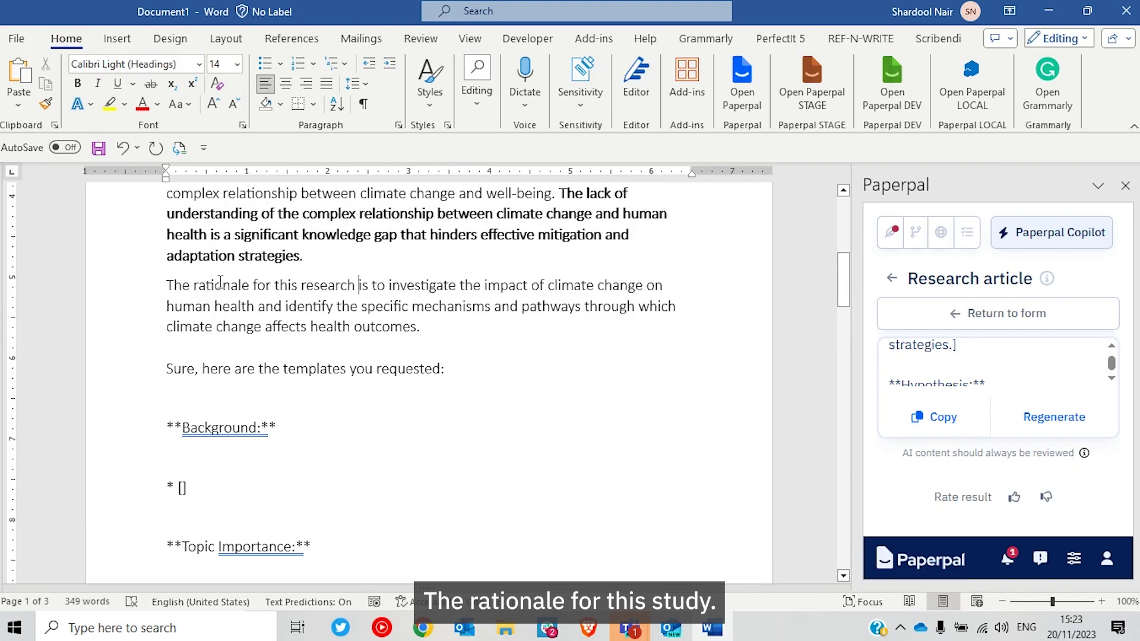
key("ctrl+shift+Left")
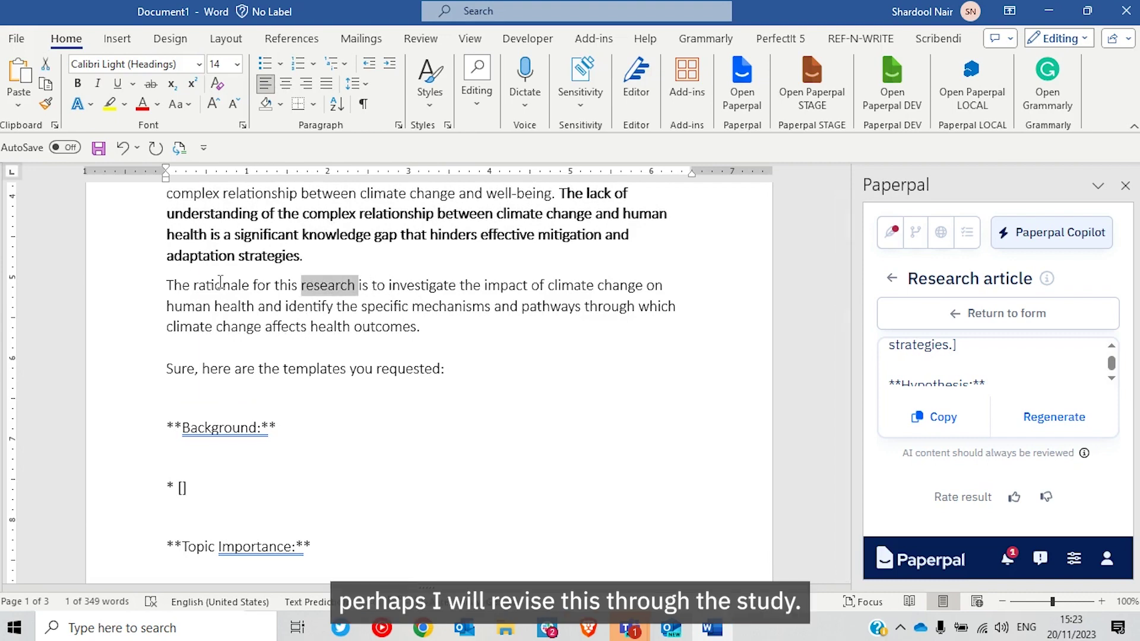
key("BackSpace")
type("study")
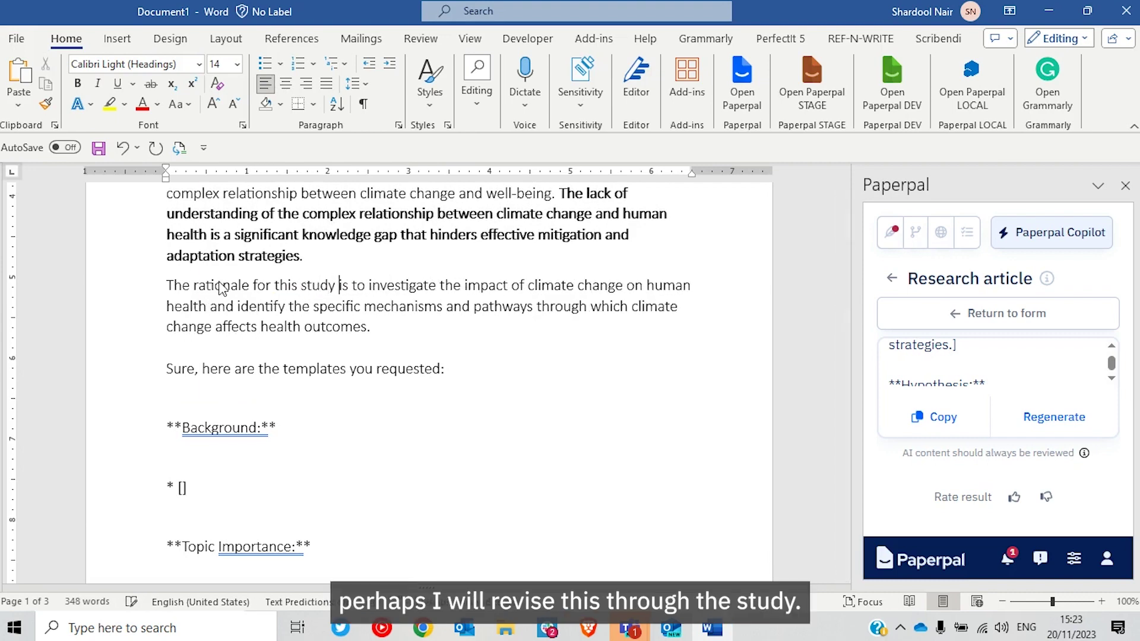
Step: Bold the rationale sentence from "The rationale for this study" through "climate change affects health outcomes"
key("ctrl+Right")
key("ctrl+Right")
key("ctrl+Right")
key("ctrl+Right")
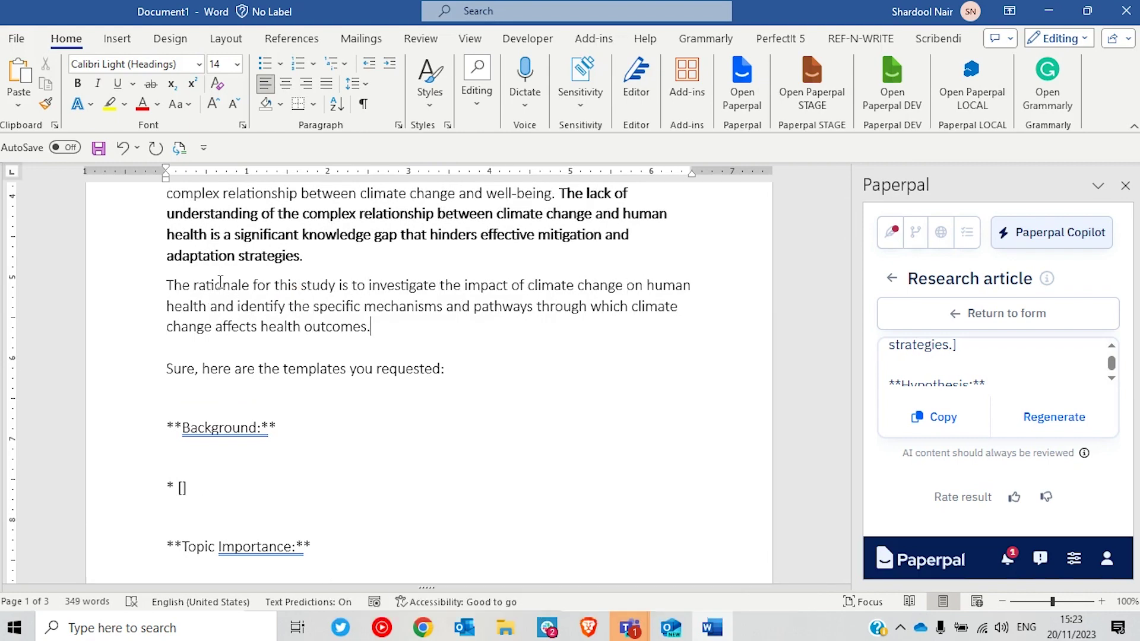
key("ctrl+shift+Left")
key("ctrl+shift+Left")
key("ctrl+shift+Left")
key("ctrl+shift+Left")
key("ctrl+shift+Left")
key("ctrl+shift+Left")
key("ctrl+shift+Left")
key("ctrl+shift+Left")
key("ctrl+shift+Left")
key("ctrl+shift+Left")
key("ctrl+shift+Left")
key("ctrl+shift+Left")
key("ctrl+shift+Left")
key("ctrl+shift+Left")
key("ctrl+shift+Left")
key("ctrl+shift+Left")
key("ctrl+shift+Left")
key("ctrl+shift+Left")
key("ctrl+shift+Left")
key("ctrl+shift+Left")
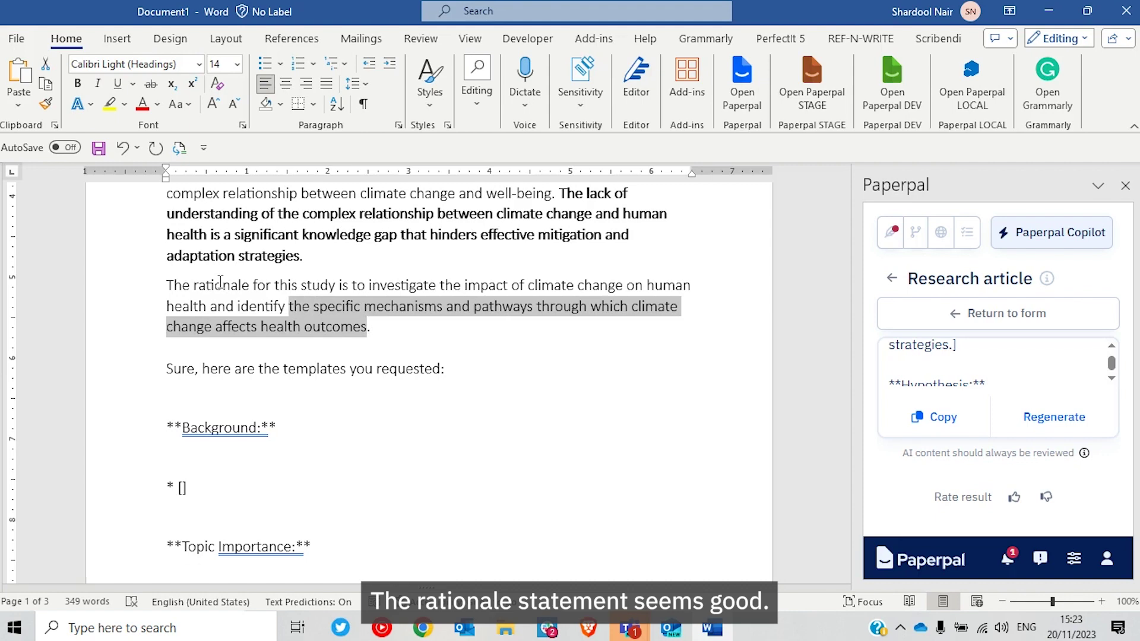
key("ctrl+shift+Right")
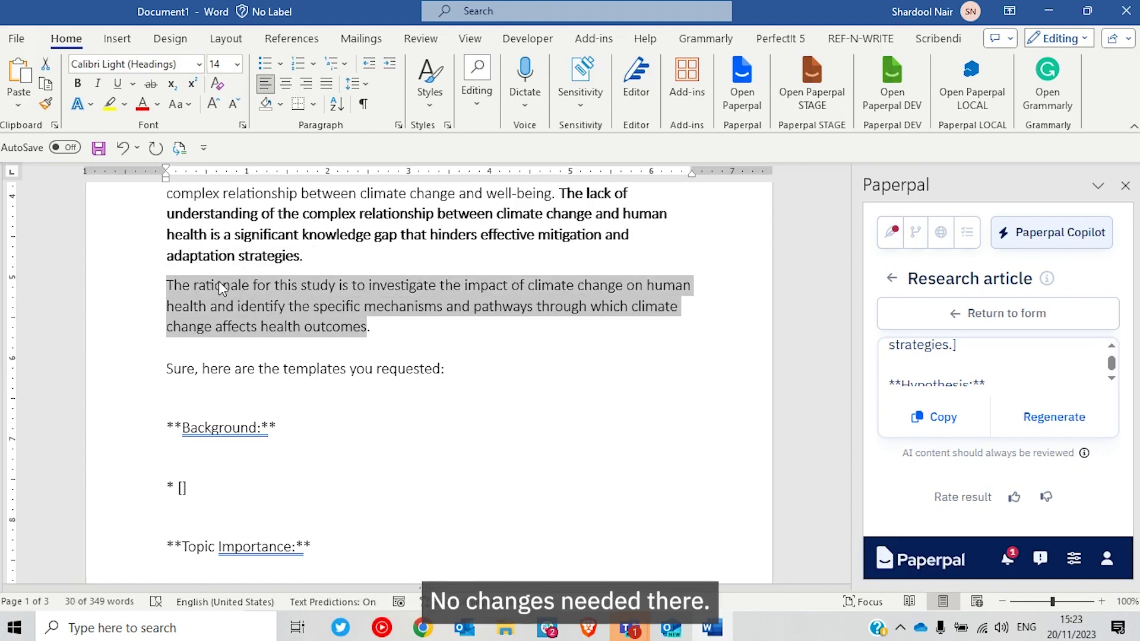
key("ctrl+b")
left_click(512, 235)
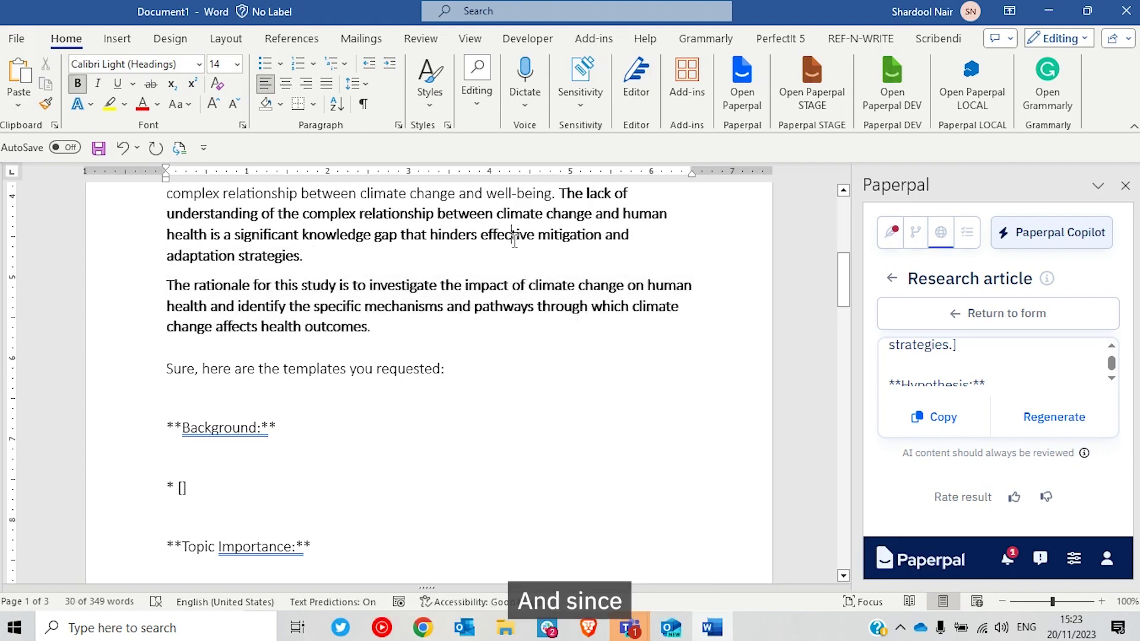
Step: Copy the "What are the specific mechanisms" question from the Research Question template's brackets and delete it there
scroll(544, 307, "up", 6)
scroll(415, 411, "down", 3)
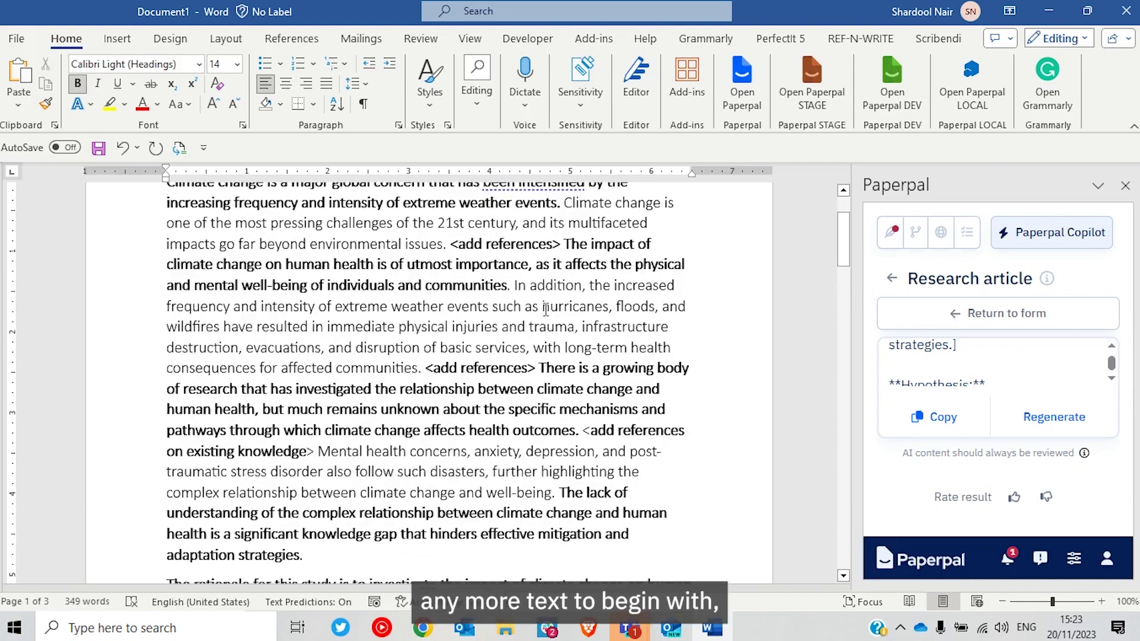
left_click(378, 498)
scroll(379, 499, "down", 15)
scroll(379, 499, "down", 4)
left_click(185, 357)
key("ctrl+shift+Down")
key("shift+Left")
key("shift+Left")
key("ctrl+c")
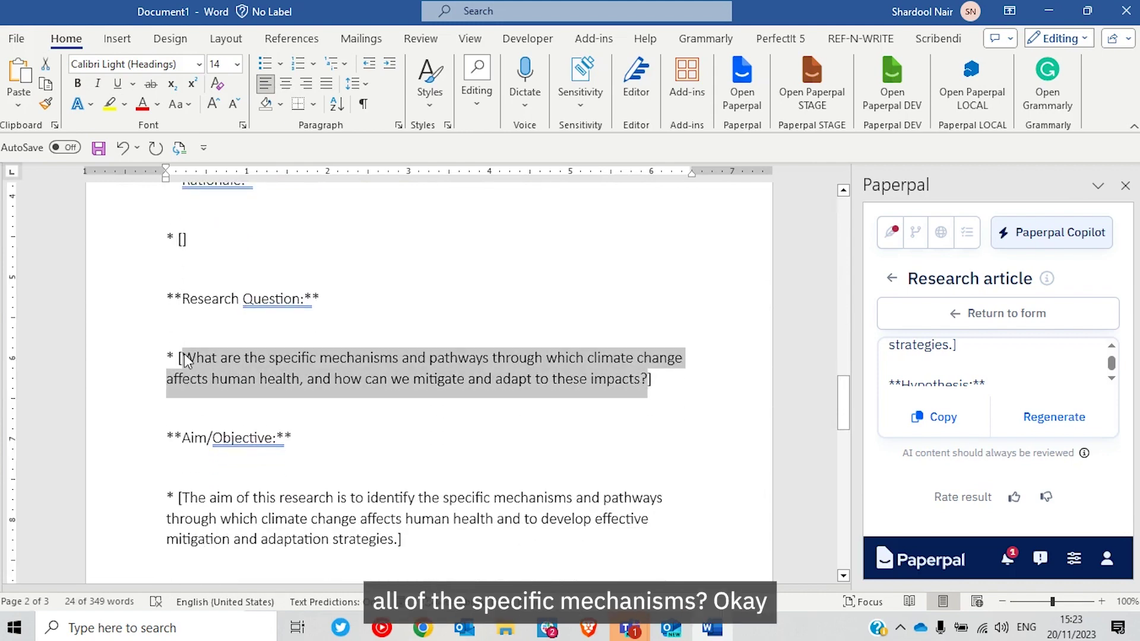
key("Delete")
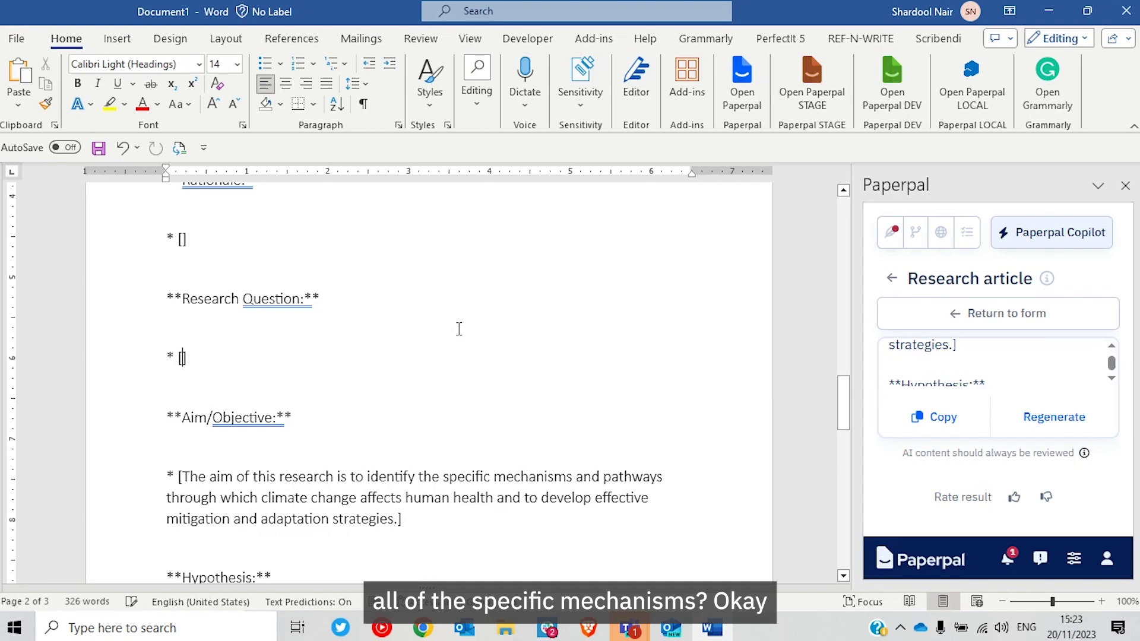
Step: Paste the copied research question after the bold rationale sentence ending in "health outcomes."
scroll(458, 325, "up", 10)
scroll(459, 328, "up", 4)
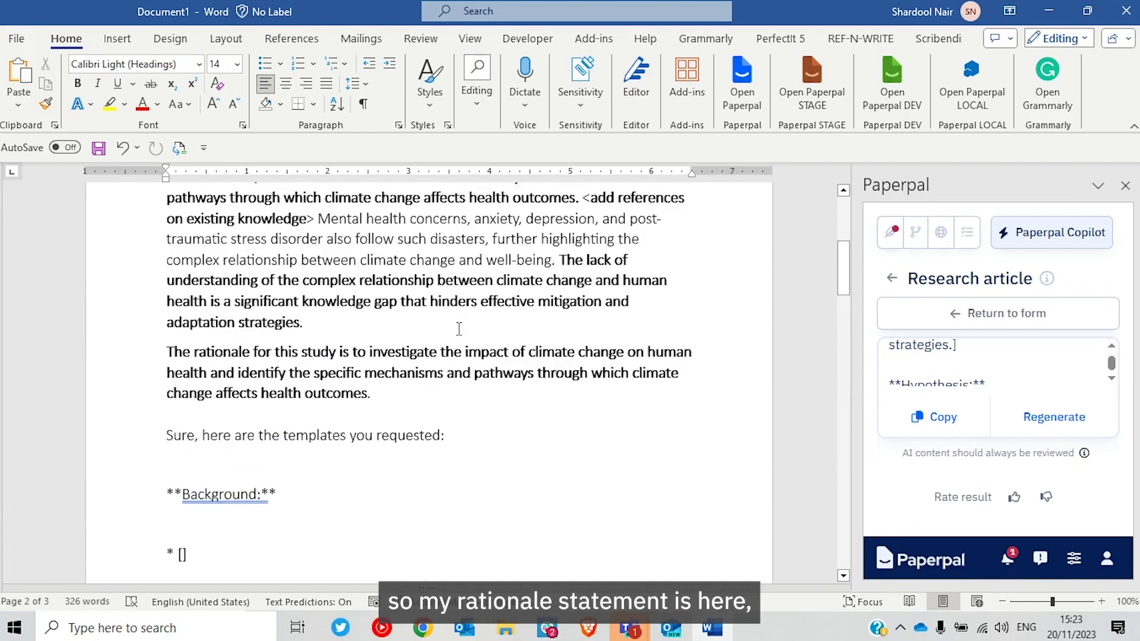
left_click(435, 414)
key("ctrl+v")
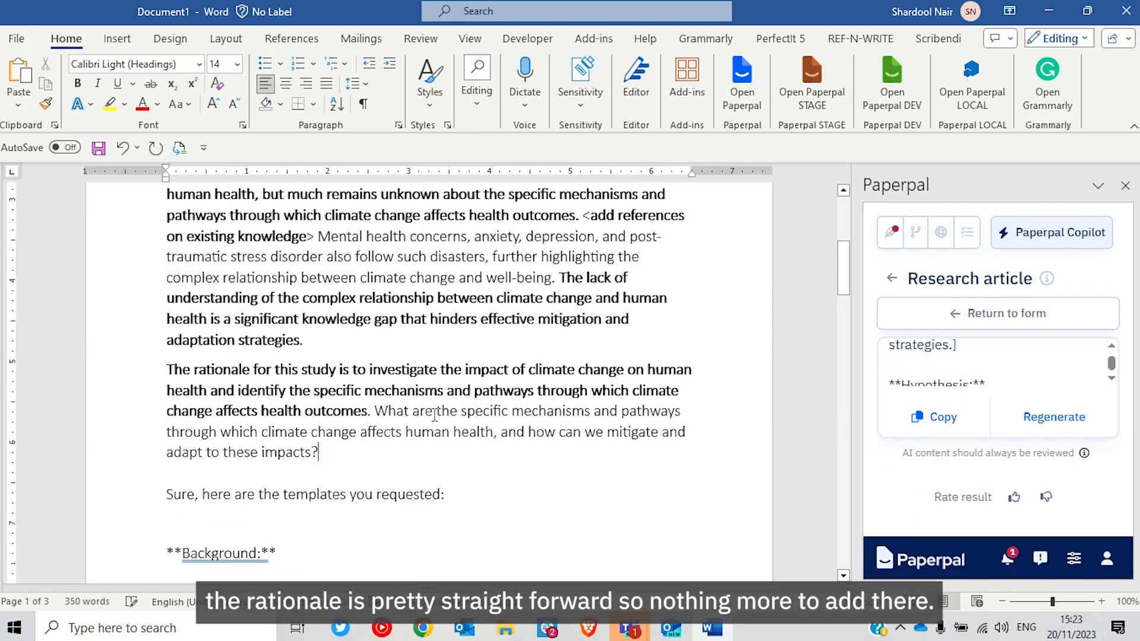
Step: Insert "The study asks the following research questions: 1." before "What are the specific mechanisms"
key("Up")
key("Right")
key("Right")
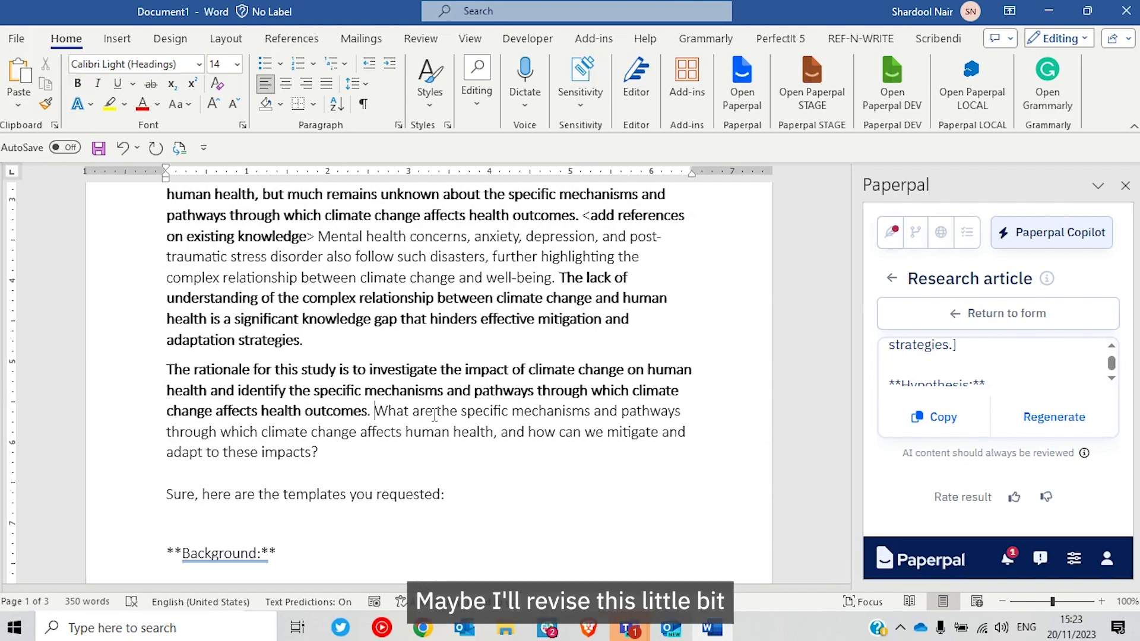
type("The study ")
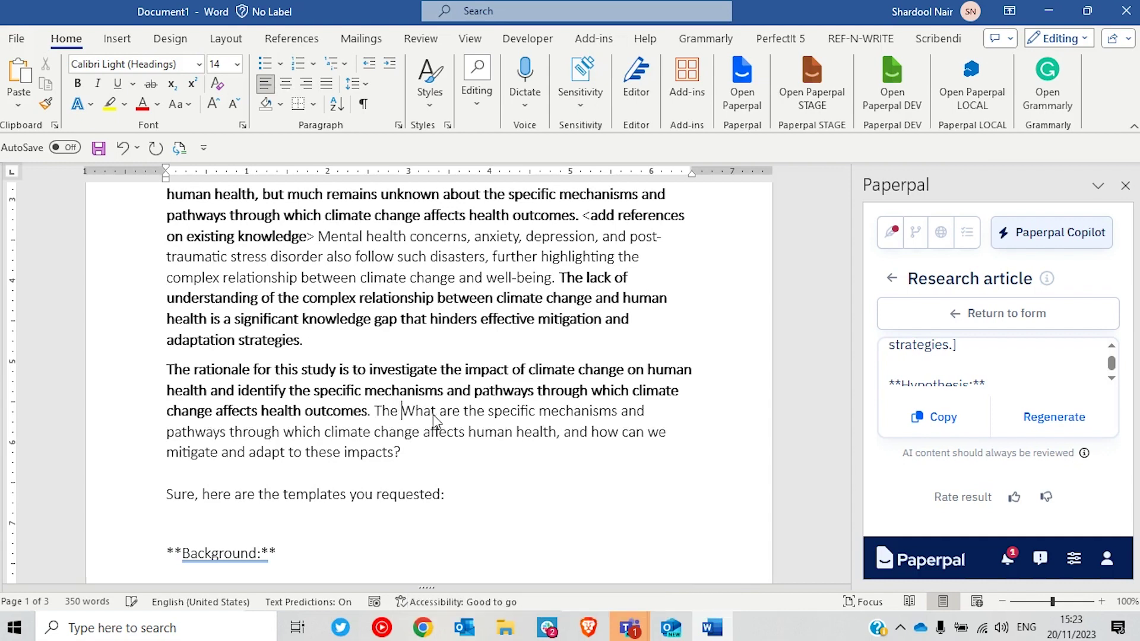
type("asks the f")
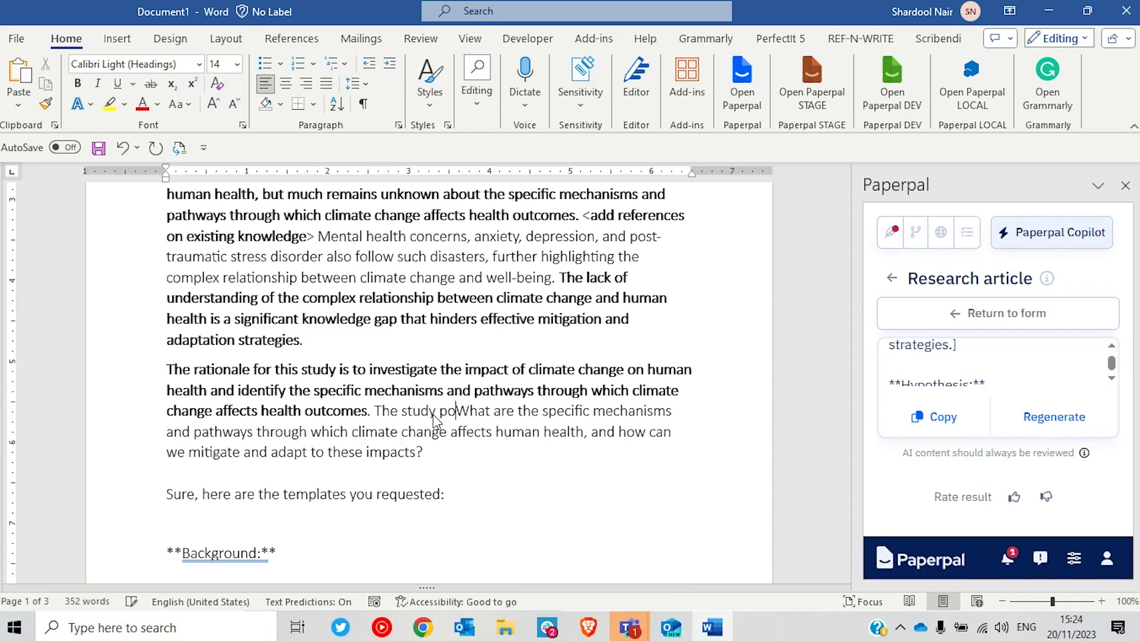
type("ollowing reser")
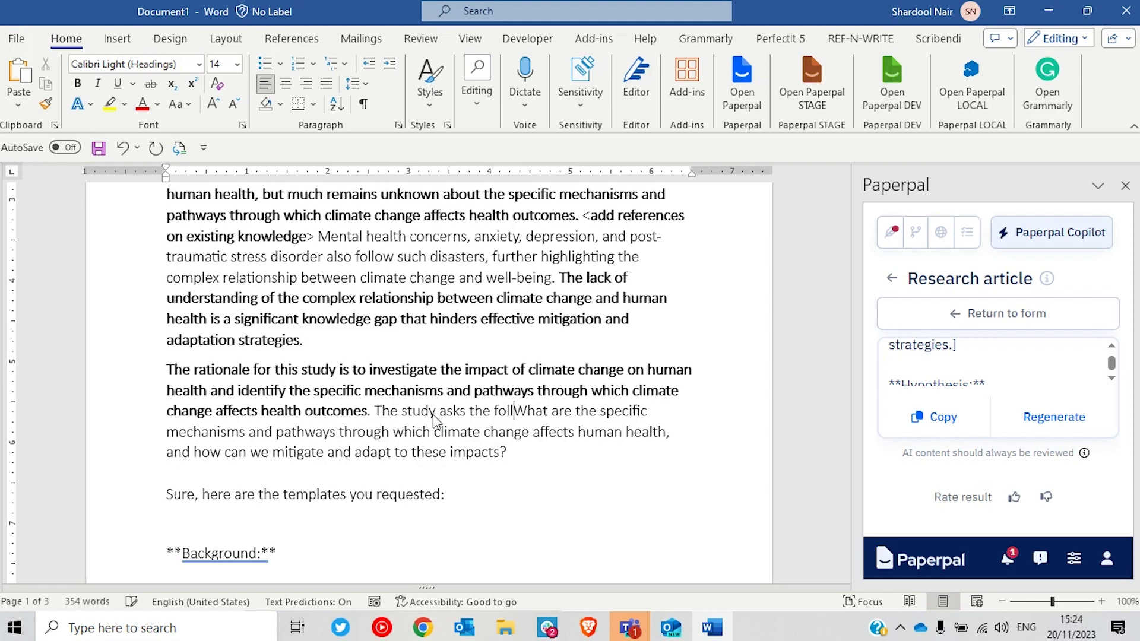
key("BackSpace")
type("arch ")
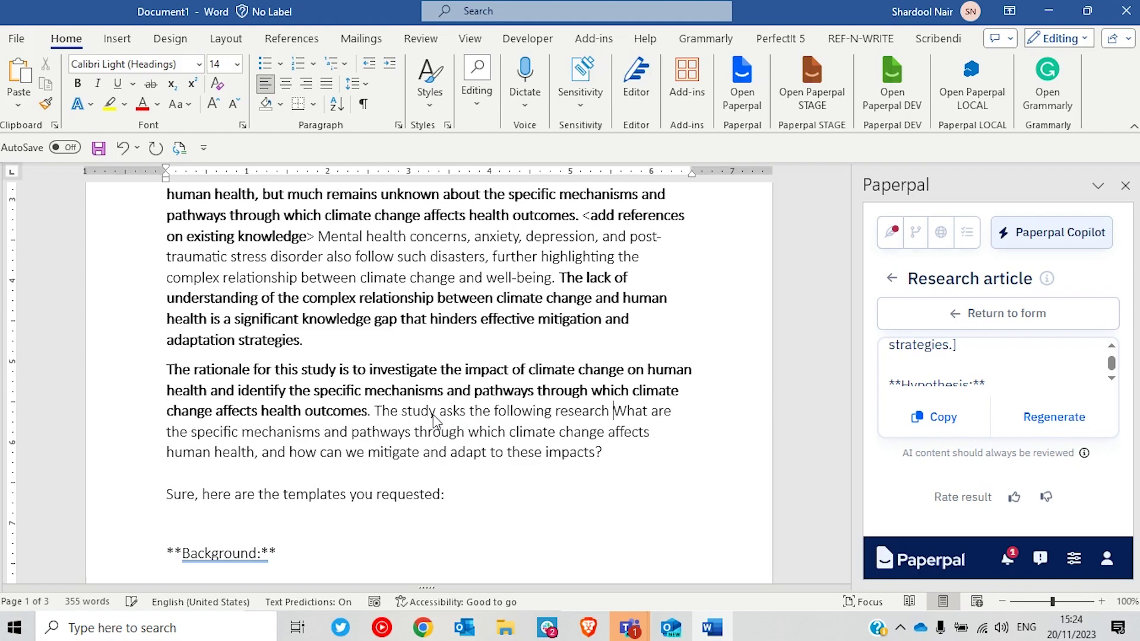
type("question")
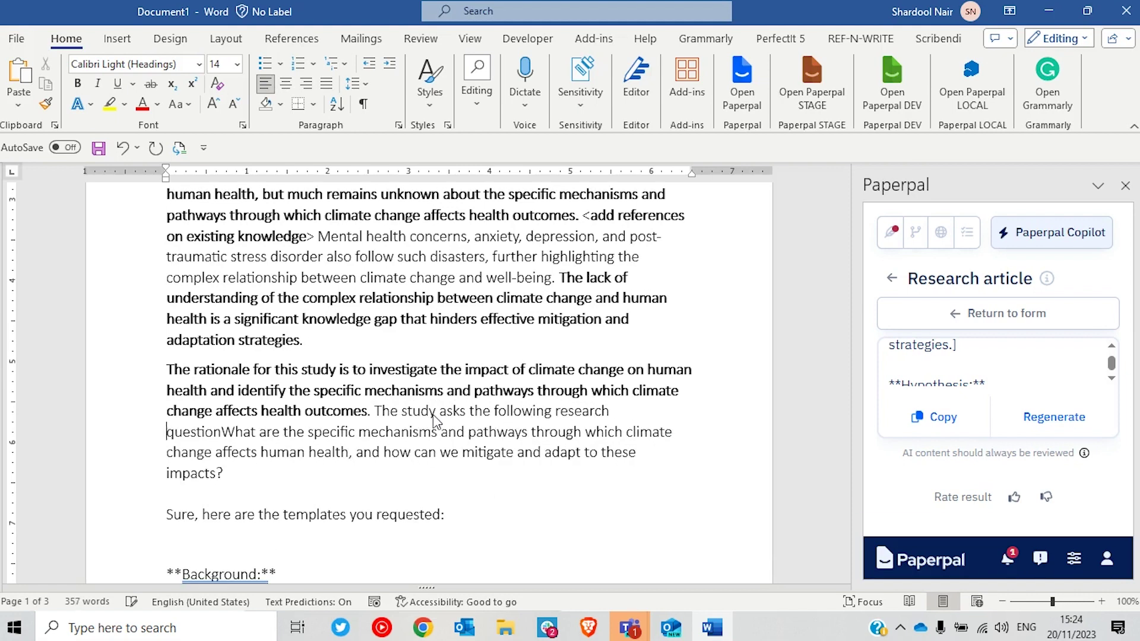
type("s: ")
type("1.")
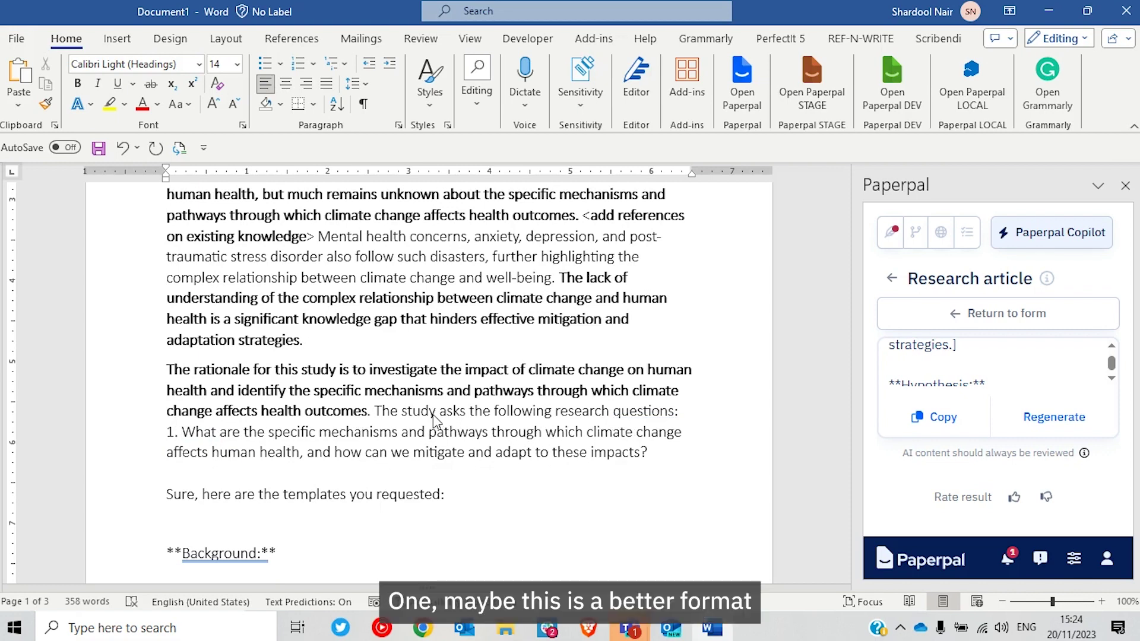
Step: Replace "What are the specific mechanisms and pathways through which" with "How does" in the first research question
key("ctrl+Right")
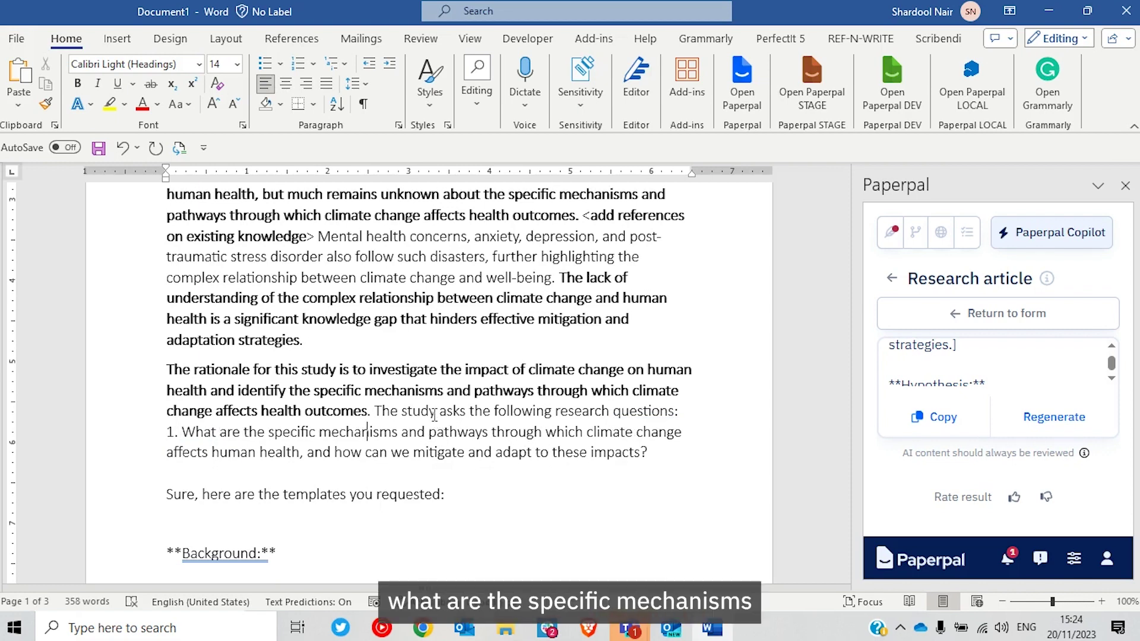
key("Down")
key("Home")
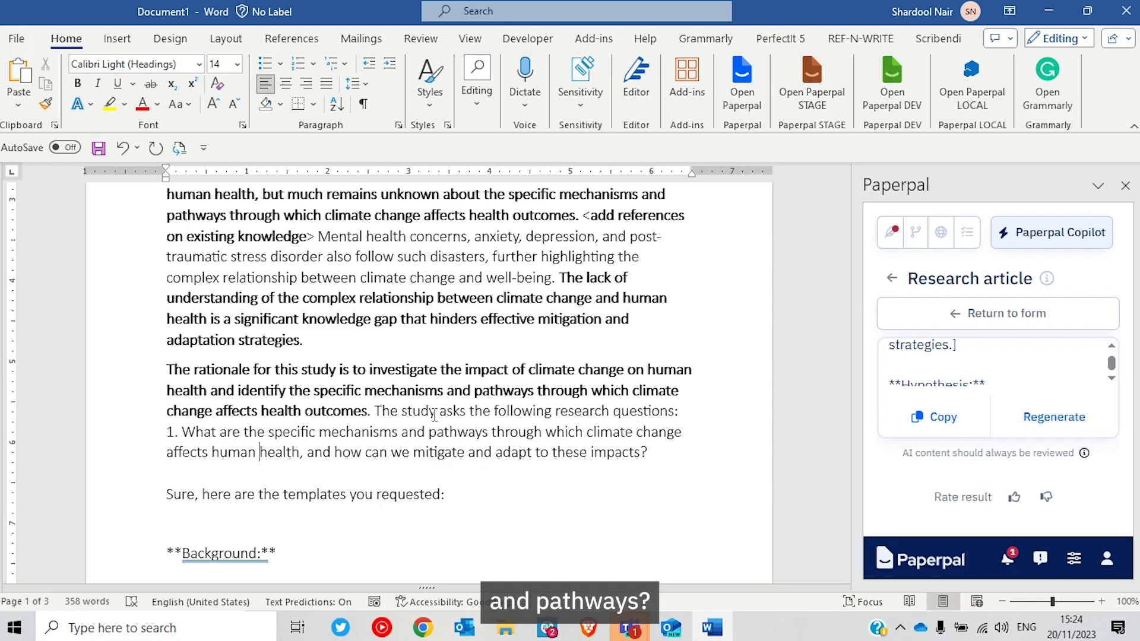
key("Up")
key("ctrl+Left")
key("ctrl+Left")
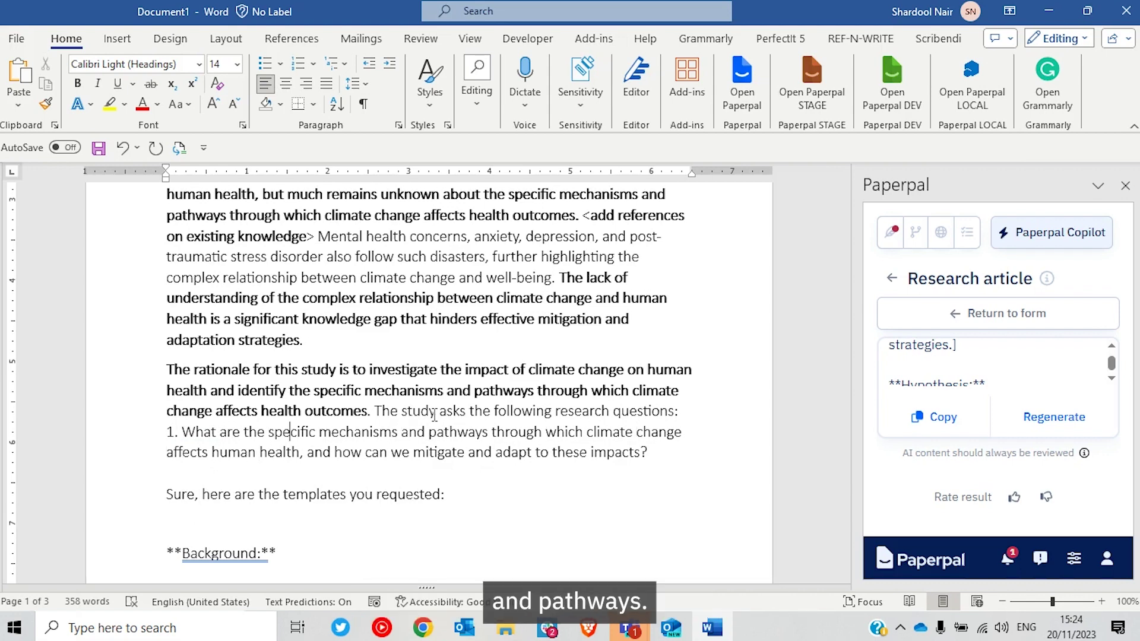
key("ctrl+Right")
key("ctrl+Right")
key("ctrl+Right")
key("ctrl+Right")
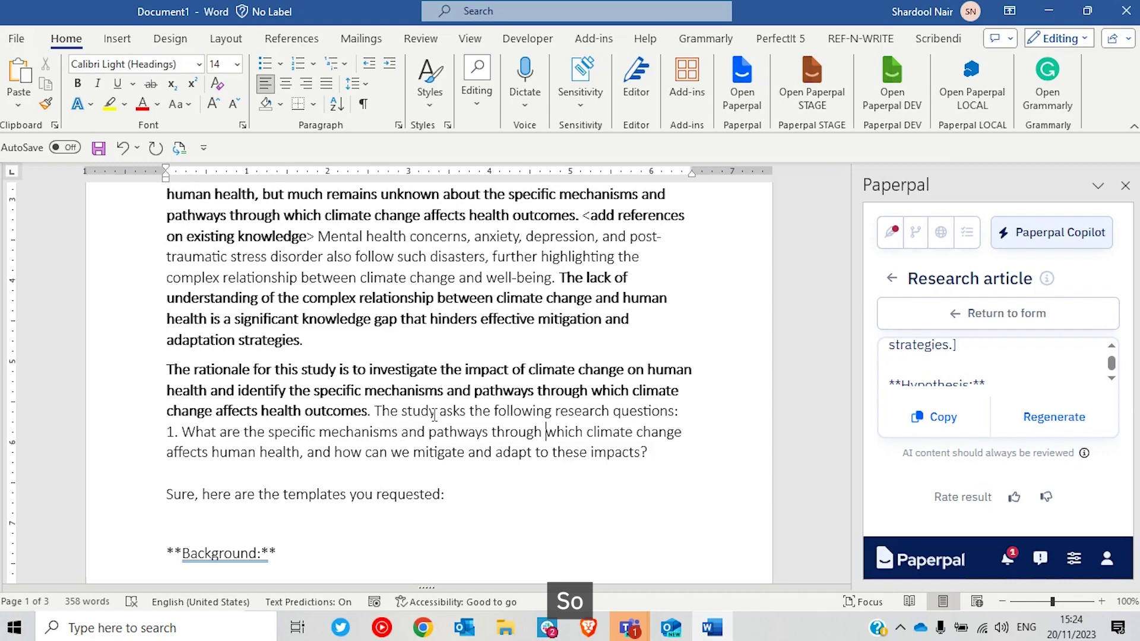
type("How does")
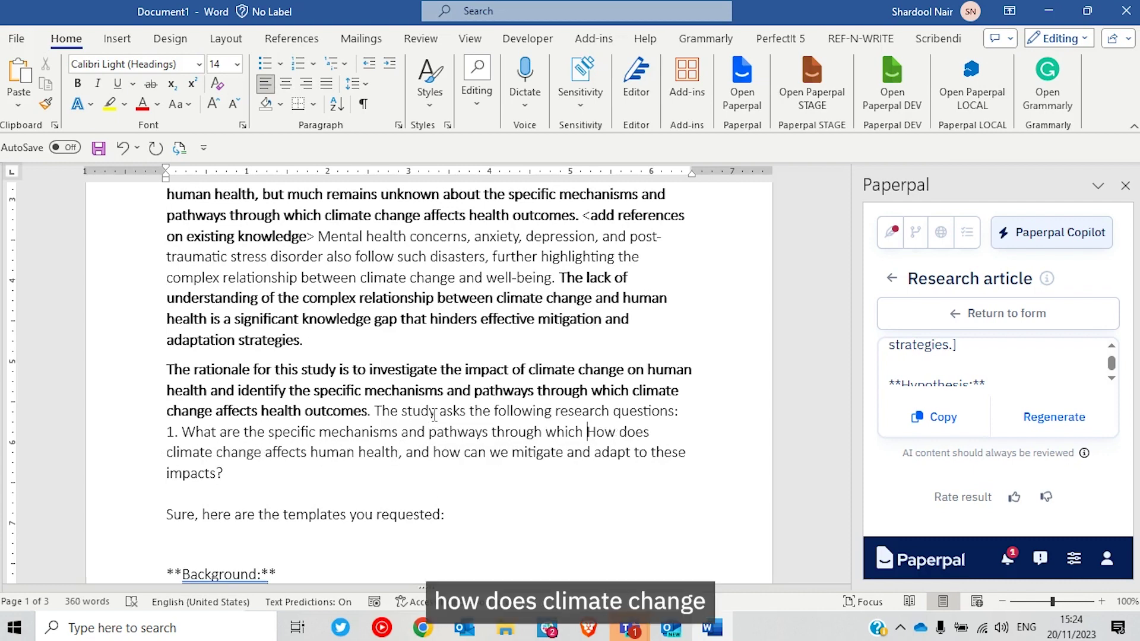
key("ctrl+shift+Left")
key("ctrl+shift+Left")
key("ctrl+shift+Left")
key("ctrl+shift+Left")
key("ctrl+shift+Left")
key("ctrl+shift+Left")
key("ctrl+shift+Left")
key("ctrl+shift+Left")
key("ctrl+shift+Left")
key("BackSpace")
Step: Number the second research question by inserting "2." before "how can we mitigate"
key("Right")
key("Right")
key("Right")
key("Right")
key("Right")
key("Right")
key("Right")
key("Right")
key("Right")
key("Right")
key("Right")
key("Right")
key("Right")
type(";")
key("BackSpace")
key("Right")
key("Right")
key("Right")
key("Right")
key("Right")
key("Right")
type("2.")
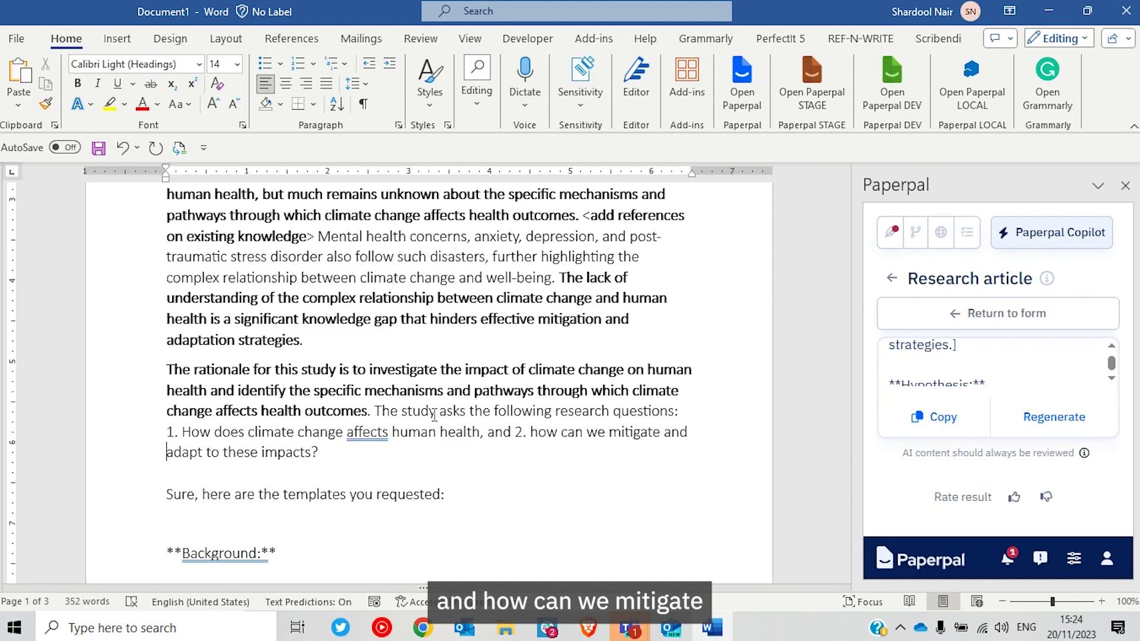
Step: Bold the research questions from "How does climate change" through "adapt to these impacts"
key("ctrl+Right")
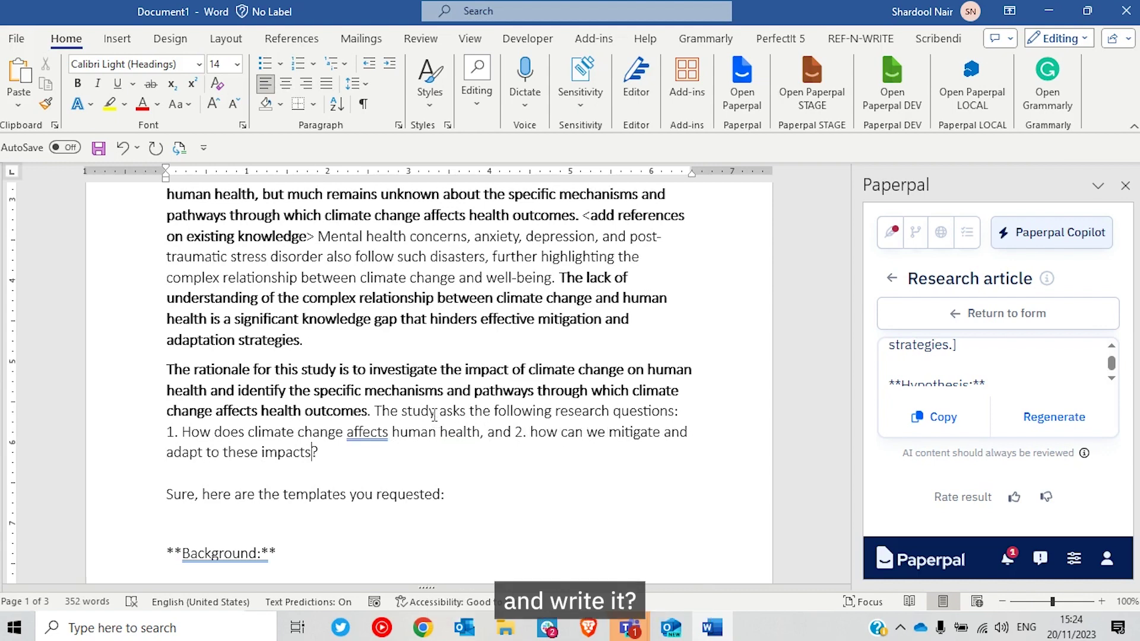
key("shift+Up")
key("ctrl+shift+Left")
key("ctrl+shift+Left")
key("ctrl+shift+Left")
key("ctrl+shift+Left")
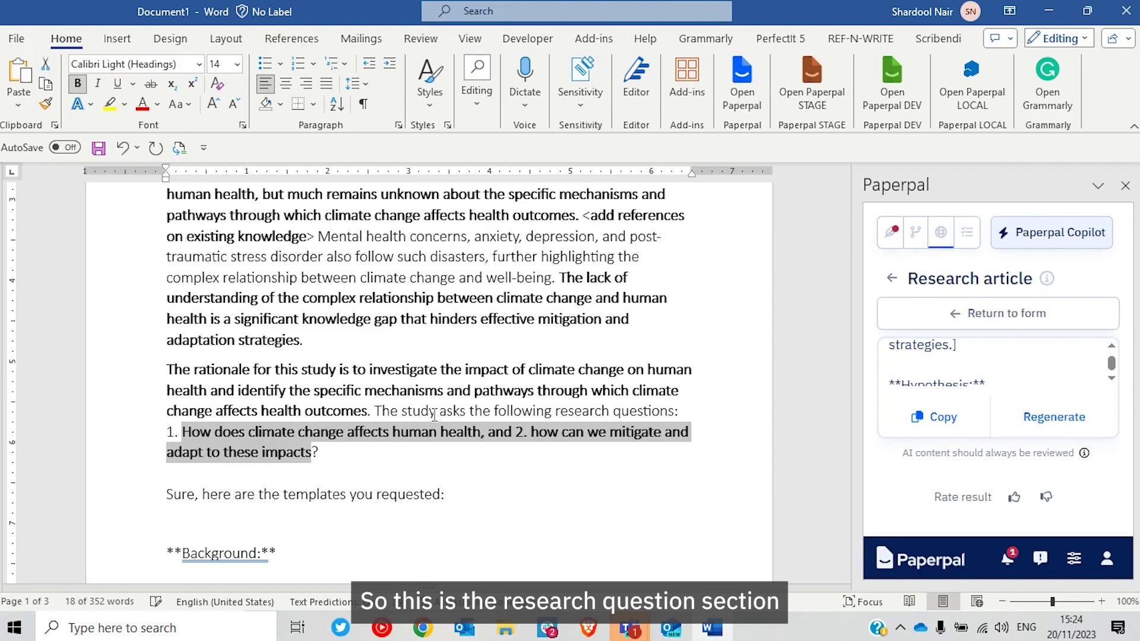
key("ctrl+b")
key("End")
Step: Copy the "The aim of this research" sentence from the Aim/Objective template's brackets and delete it there
scroll(402, 494, "down", 15)
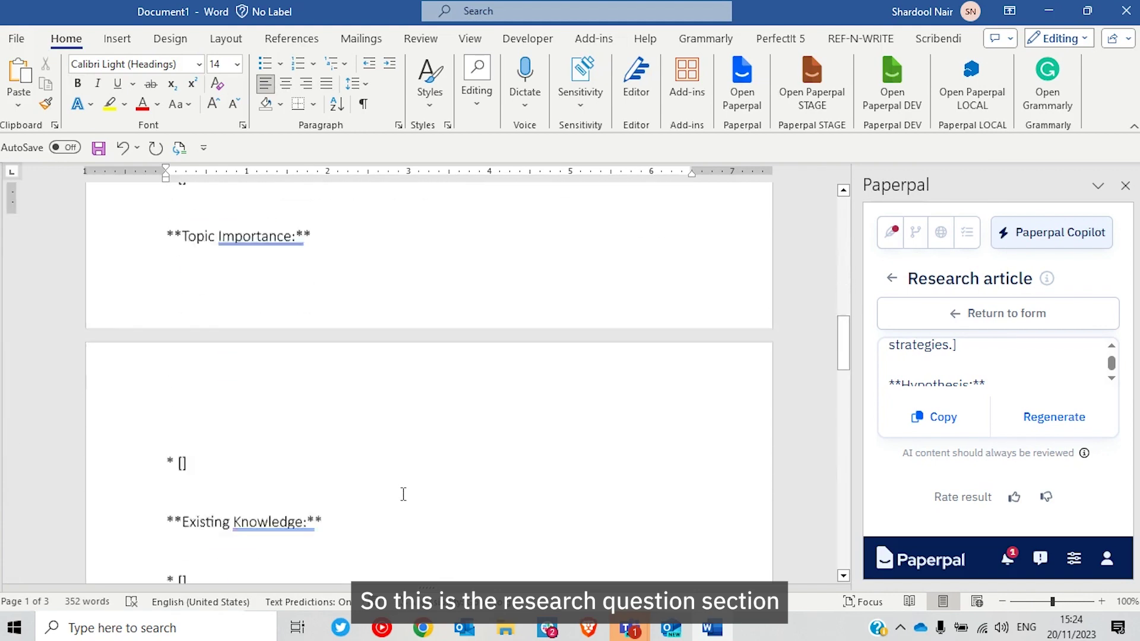
scroll(403, 494, "down", 3)
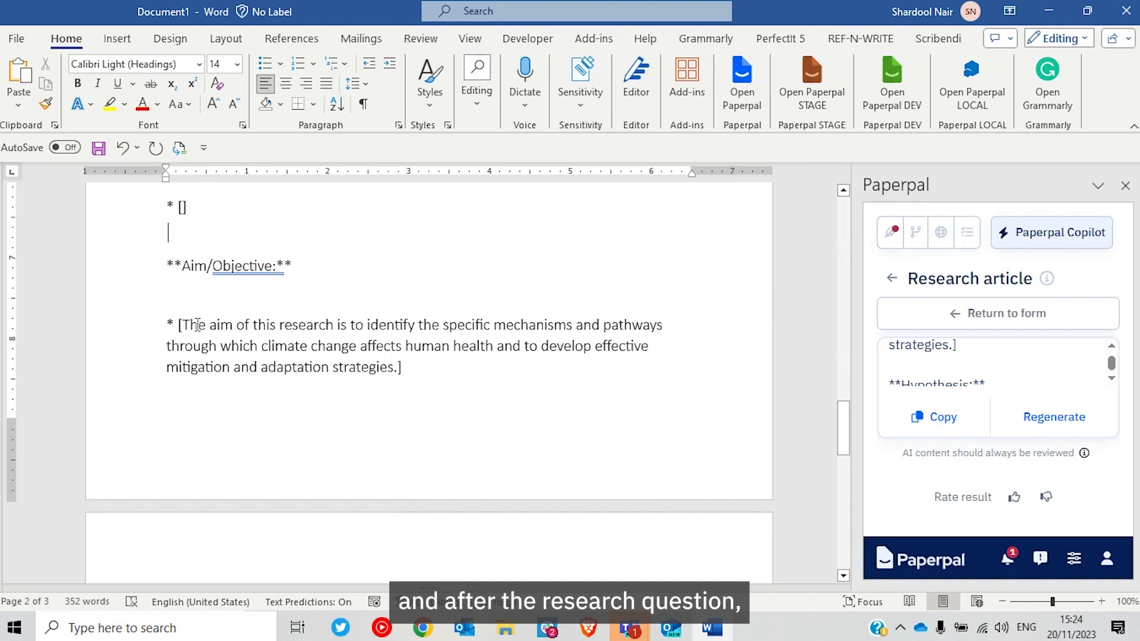
key("ctrl+shift+Down")
key("shift+Left")
key("shift+Left")
key("ctrl+c")
key("BackSpace")
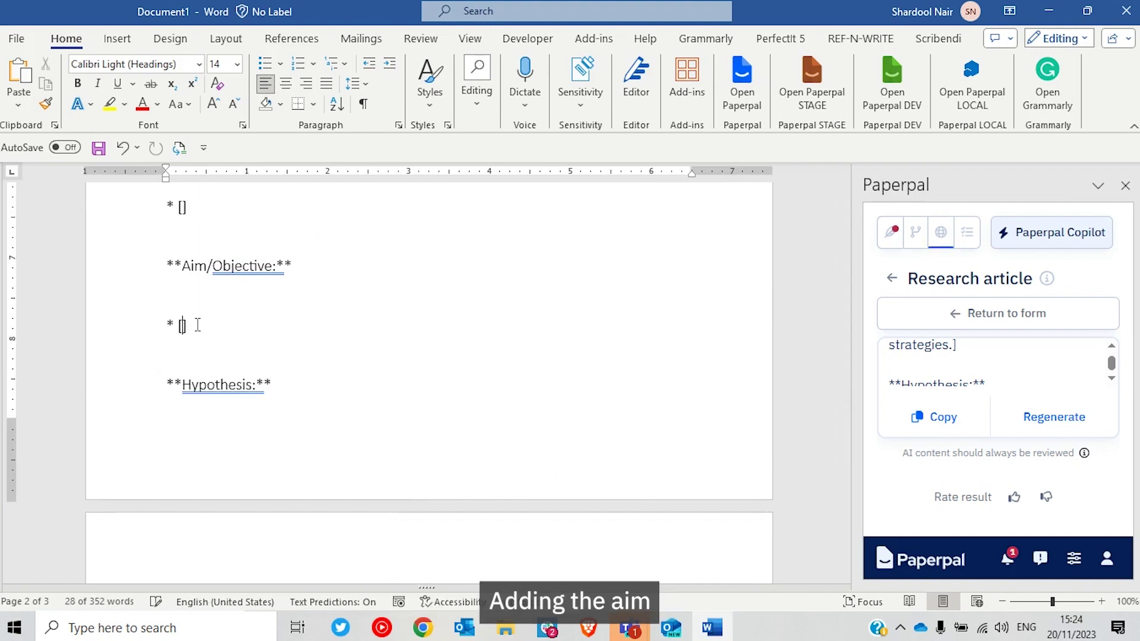
Step: Paste the copied "The aim of this research" sentence after the research questions at the end of the rationale paragraph
scroll(583, 318, "up", 10)
scroll(583, 317, "up", 6)
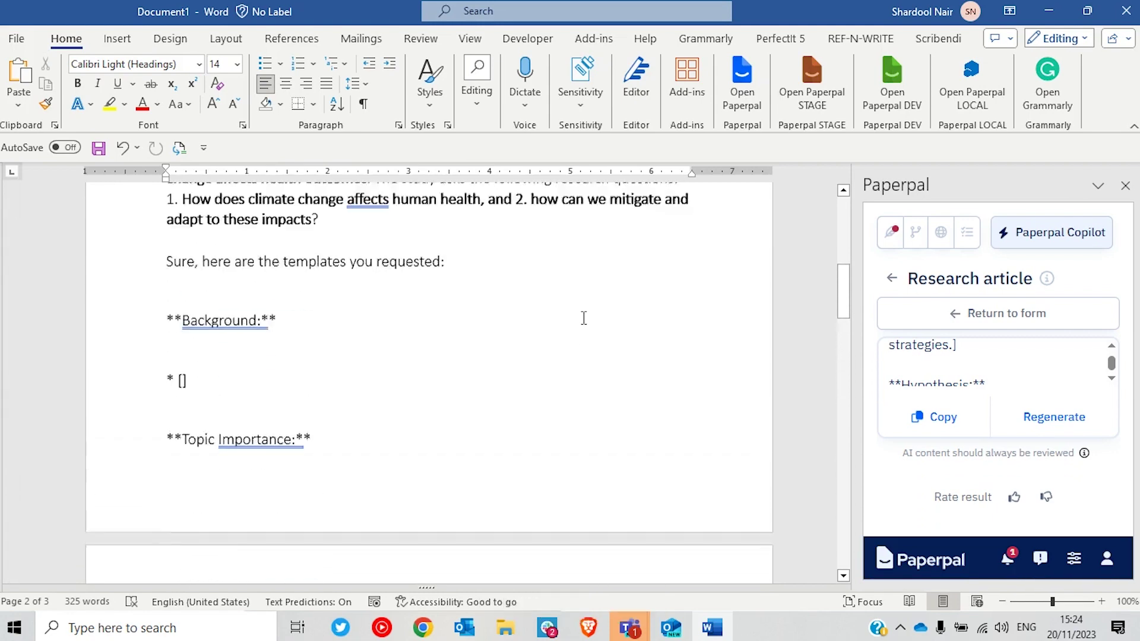
left_click(482, 404)
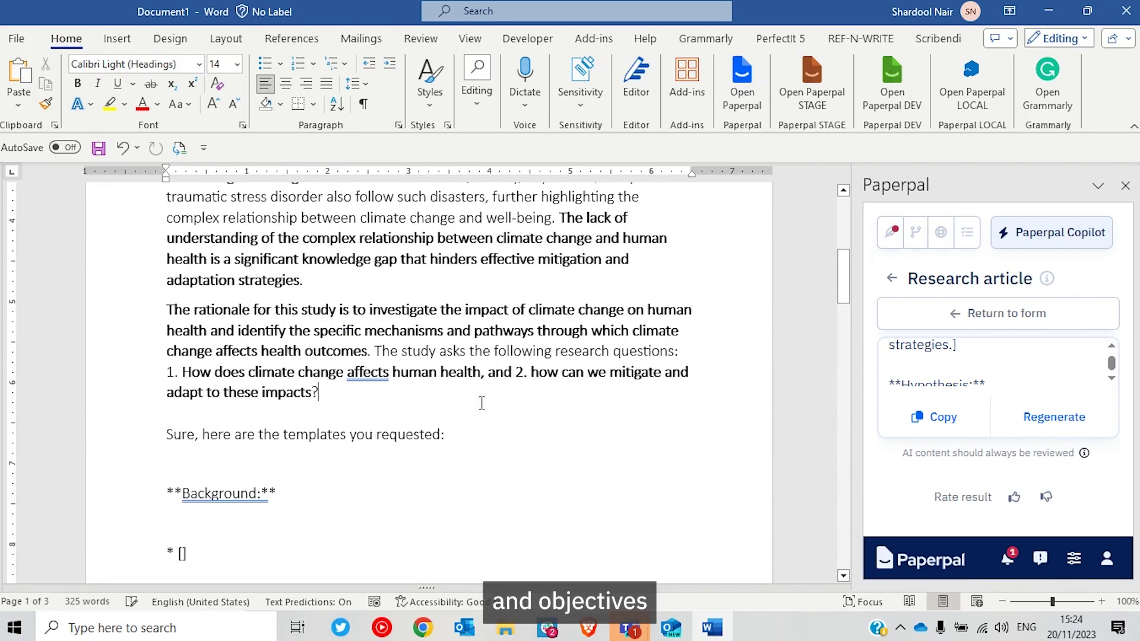
key("ctrl+v")
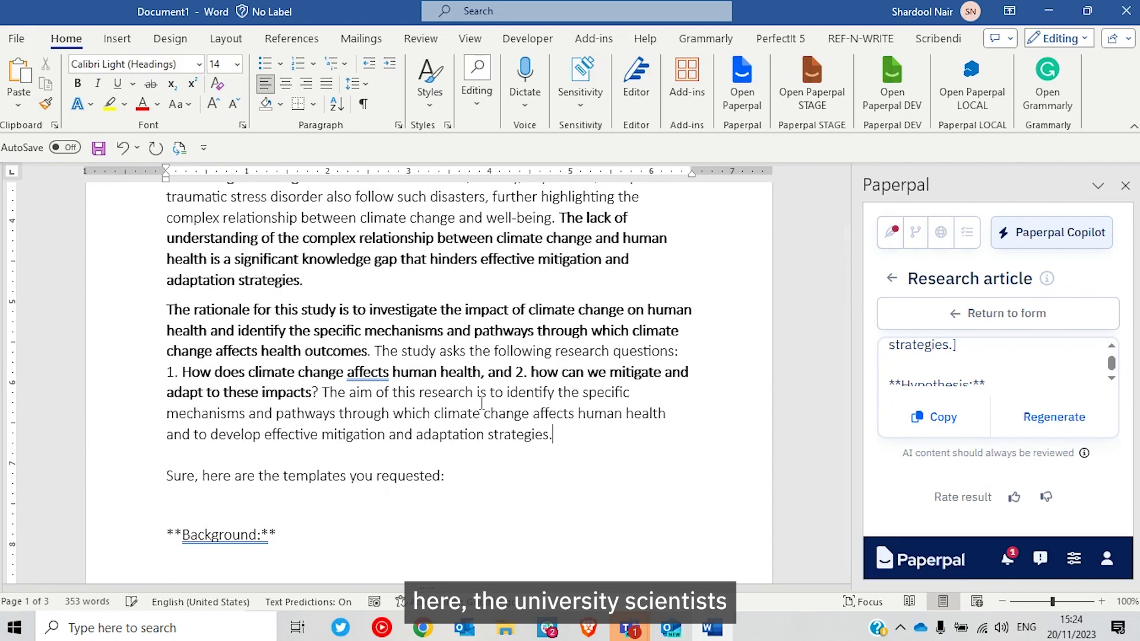
Step: Replace "the specific mechanisms and pathways through which" with "how" in the research aim sentence
key("Right")
key("Right")
key("Right")
key("Right")
key("Right")
key("Right")
key("Right")
key("Right")
key("Right")
key("Right")
key("Right")
key("Right")
key("Right")
key("Right")
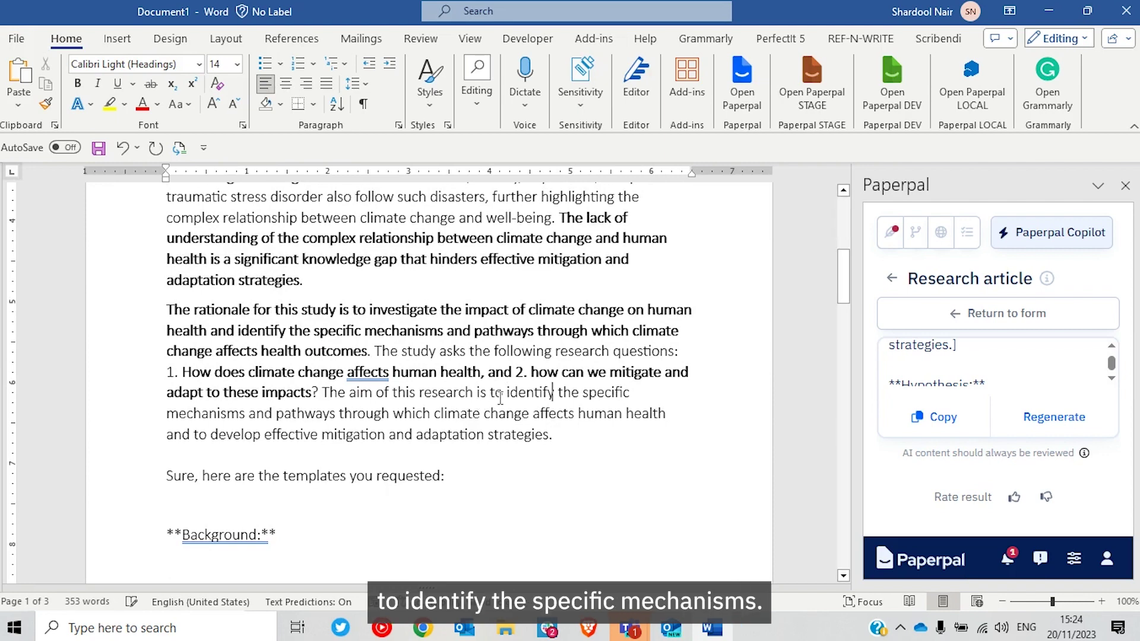
key("Left")
key("Left")
key("Left")
key("Left")
key("Left")
key("Left")
key("Left")
key("Left")
key("Left")
key("Left")
key("Left")
key("Left")
key("Left")
key("Left")
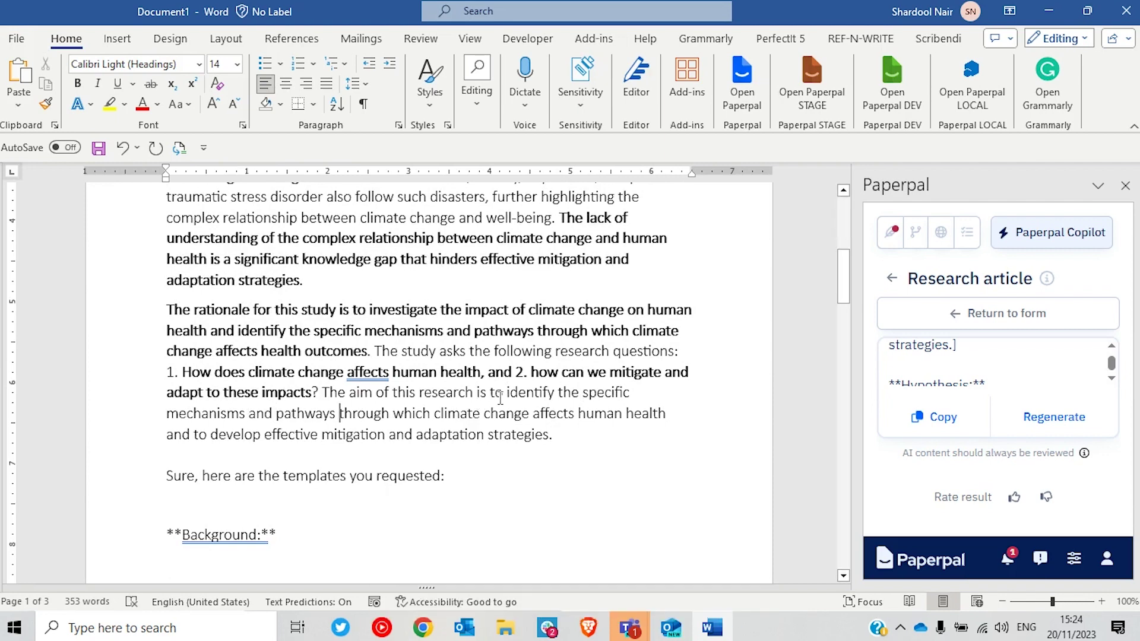
key("Right")
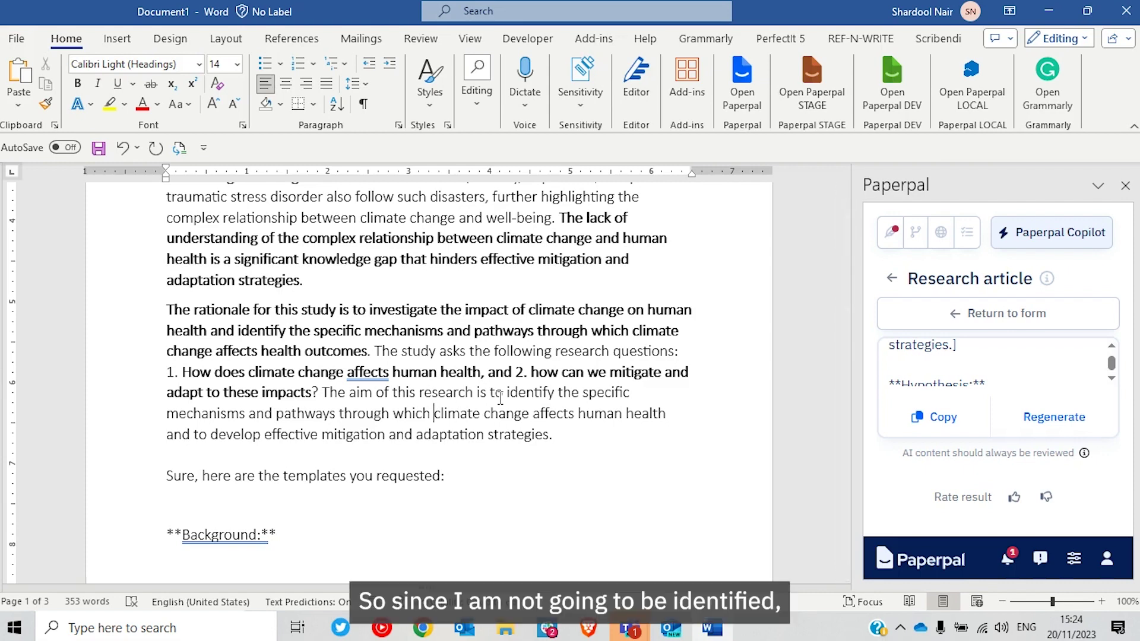
type("how")
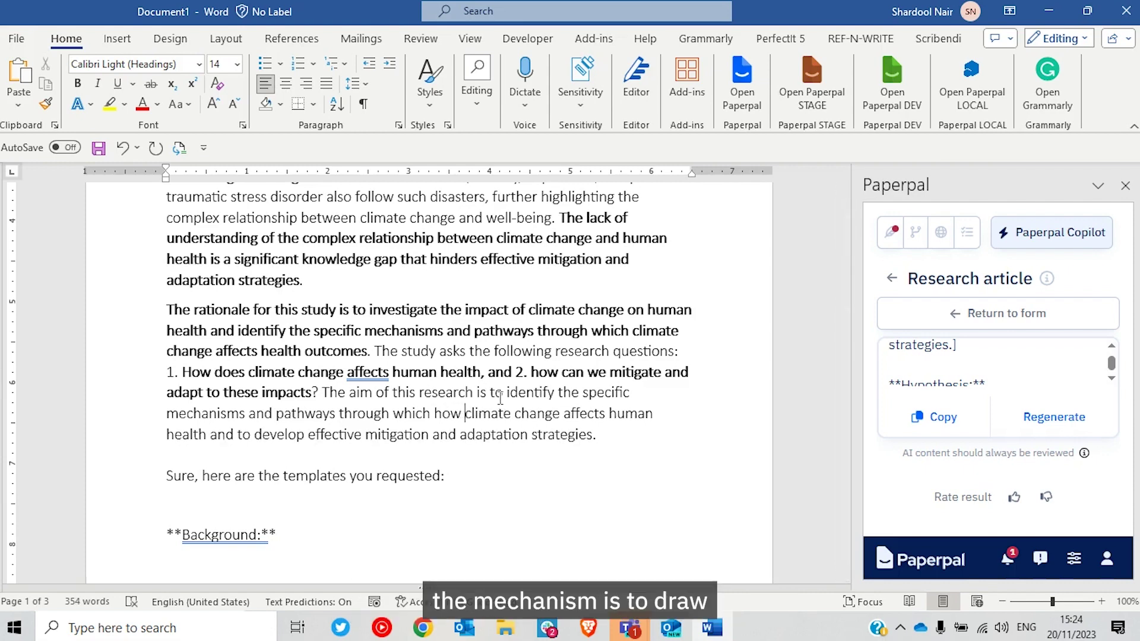
key("ctrl+Left")
key("ctrl+shift+Left")
key("ctrl+shift+Left")
key("ctrl+shift+Left")
key("ctrl+shift+Left")
key("ctrl+shift+Left")
key("ctrl+shift+Left")
key("ctrl+shift+Left")
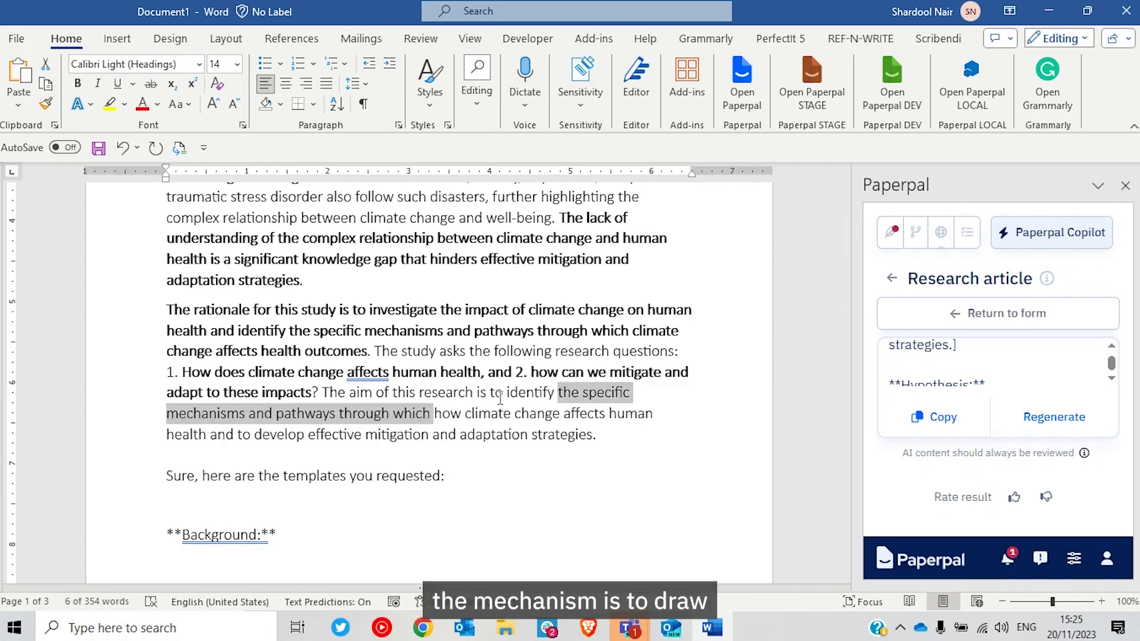
key("Delete")
Step: Bold the whole research aim sentence, from "The aim of this research" through "adaptation strategies."
key("ctrl+Right")
key("ctrl+Right")
key("ctrl+Right")
key("ctrl+Right")
key("ctrl+Right")
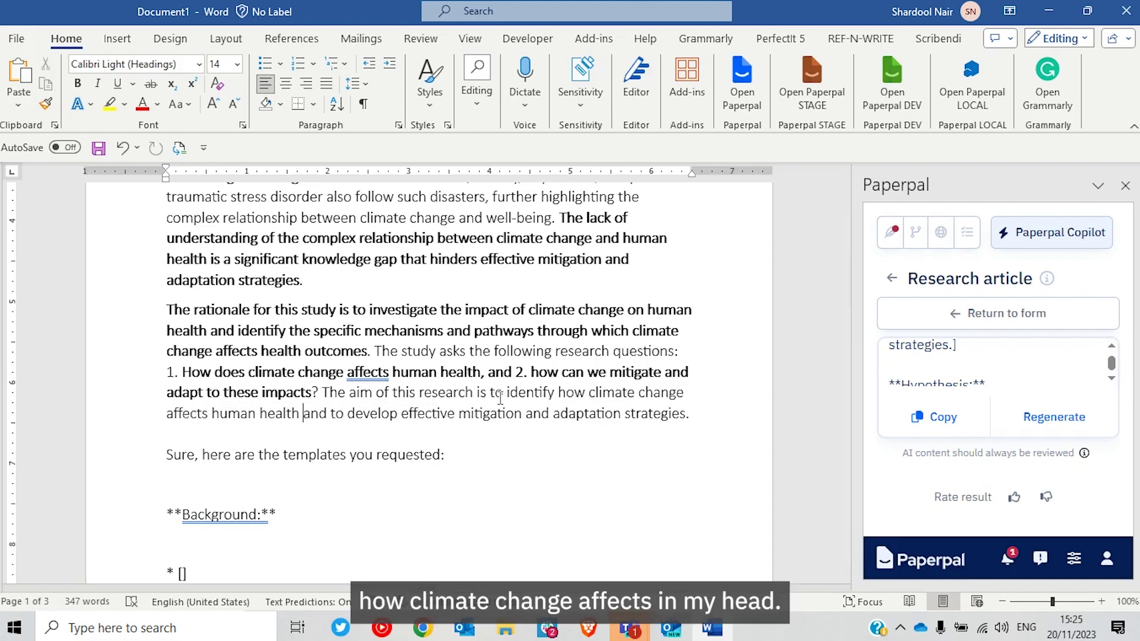
key("ctrl+Right")
key("shift+Down")
key("ctrl+shift+Down")
key("ctrl+shift+Down")
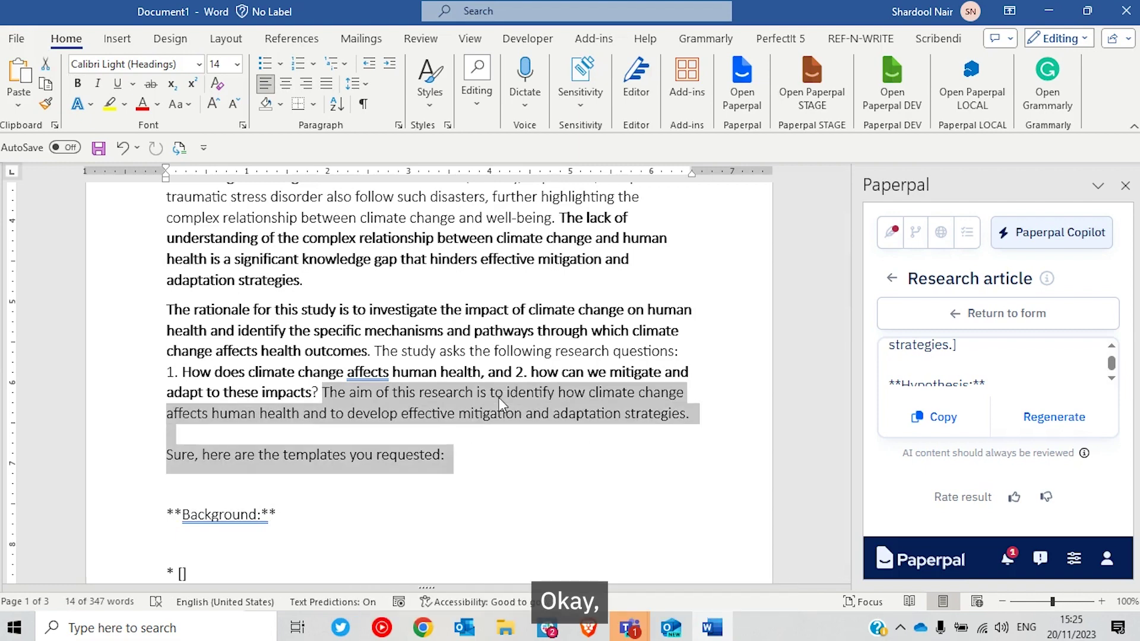
key("ctrl+shift+Up")
key("ctrl+shift+Up")
key("ctrl+shift+Down")
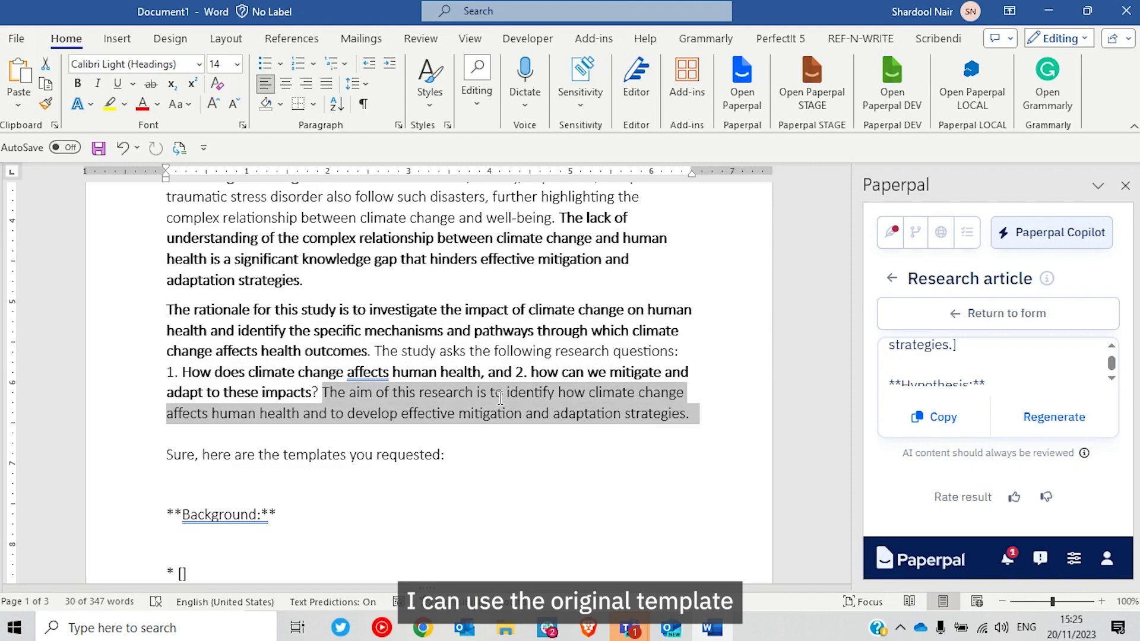
key("ctrl+b")
key("Right")
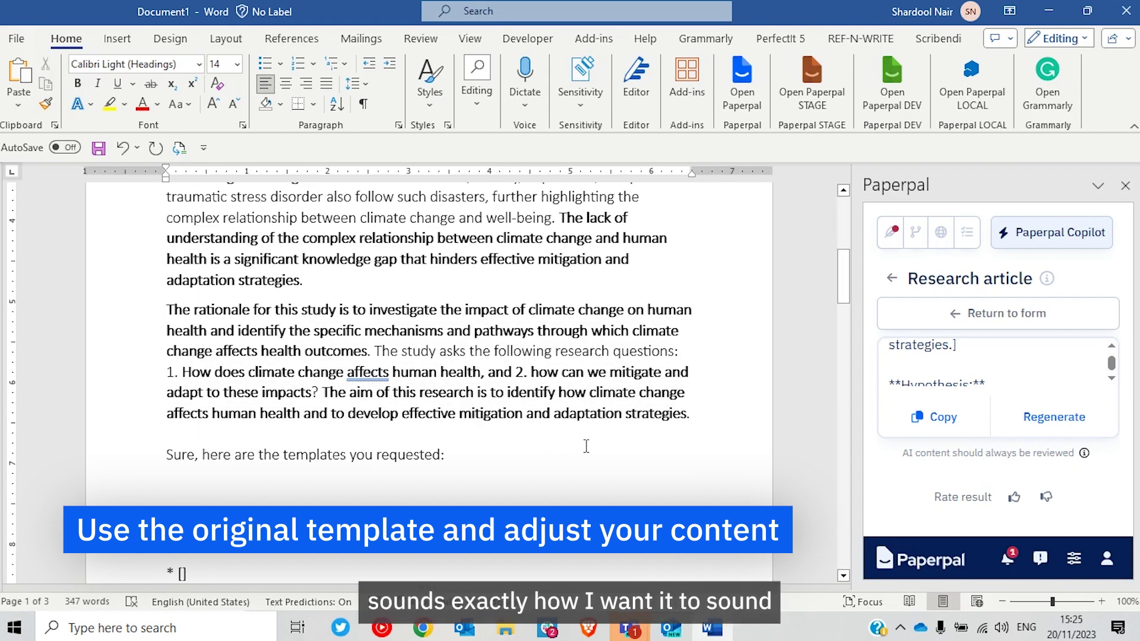
Step: Delete the leftover template text below the introduction, from "Sure, here are the templates you requested:" through the hypothesis sentence
scroll(586, 446, "down", 15)
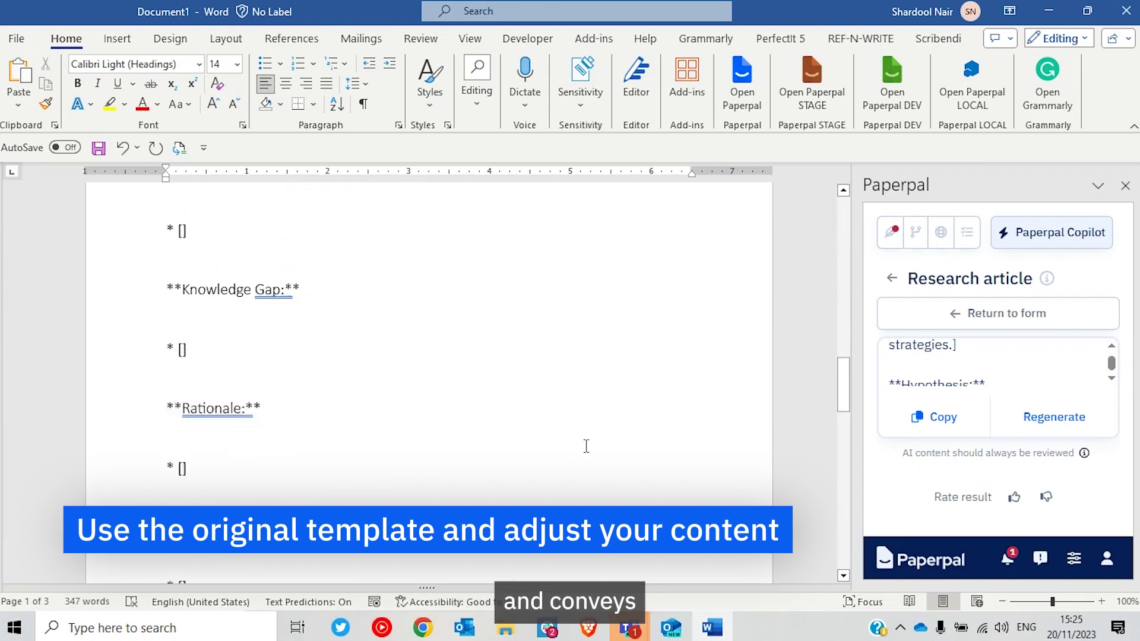
scroll(586, 446, "down", 15)
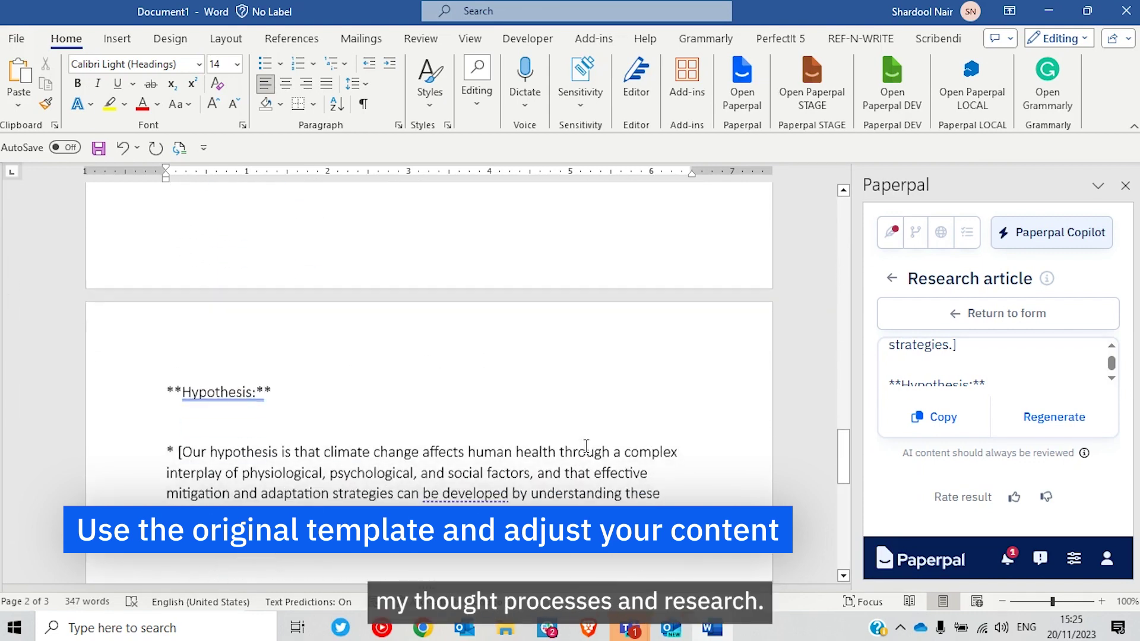
left_click(427, 435)
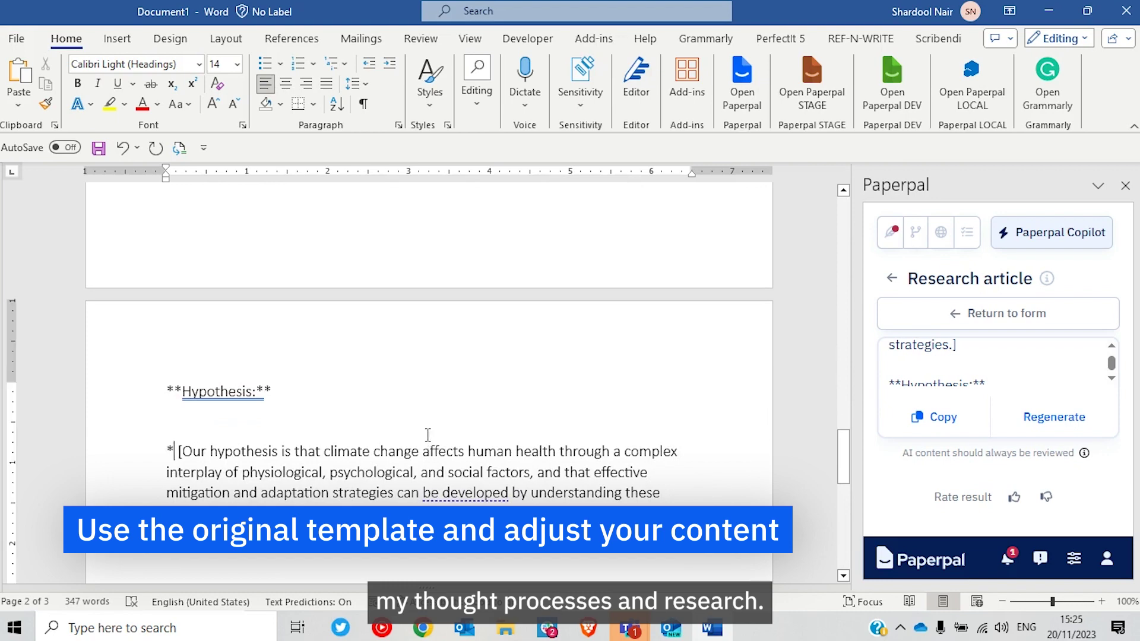
key("shift+Down")
key("shift+Down")
key("shift+Down")
key("shift+Down")
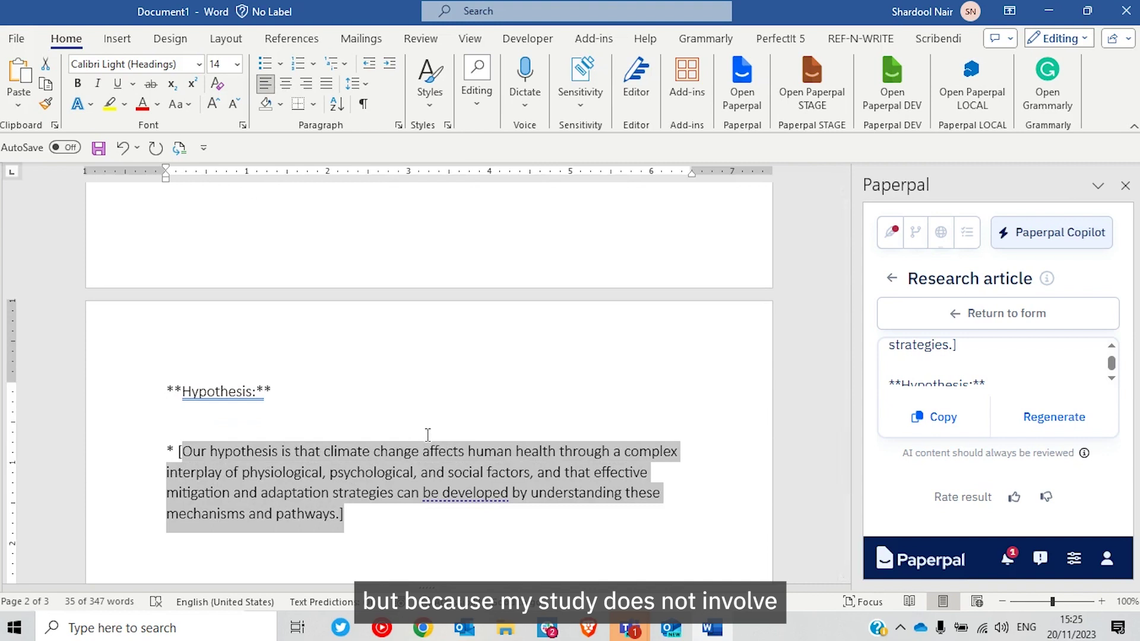
key("Right")
key("shift+Up")
key("shift+Up")
key("shift+Up")
key("shift+Up")
key("shift+Up")
key("shift+Up")
key("shift+Up")
key("shift+Up")
key("shift+Up")
key("shift+Up")
key("shift+Up")
key("shift+Up")
key("shift+Up")
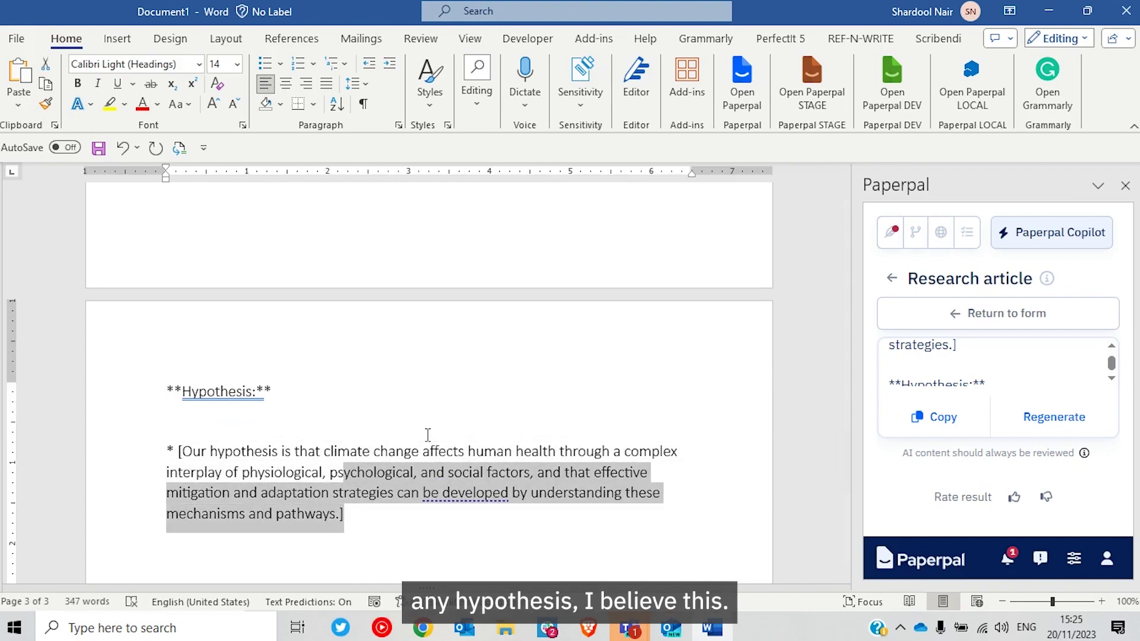
key("shift+Up")
key("shift+Up")
key("shift+Up")
key("shift+Up")
key("shift+Up")
key("shift+Up")
key("shift+Up")
key("shift+Up")
key("shift+Up")
key("shift+Up")
key("shift+Up")
key("shift+Up")
key("shift+Up")
key("shift+Up")
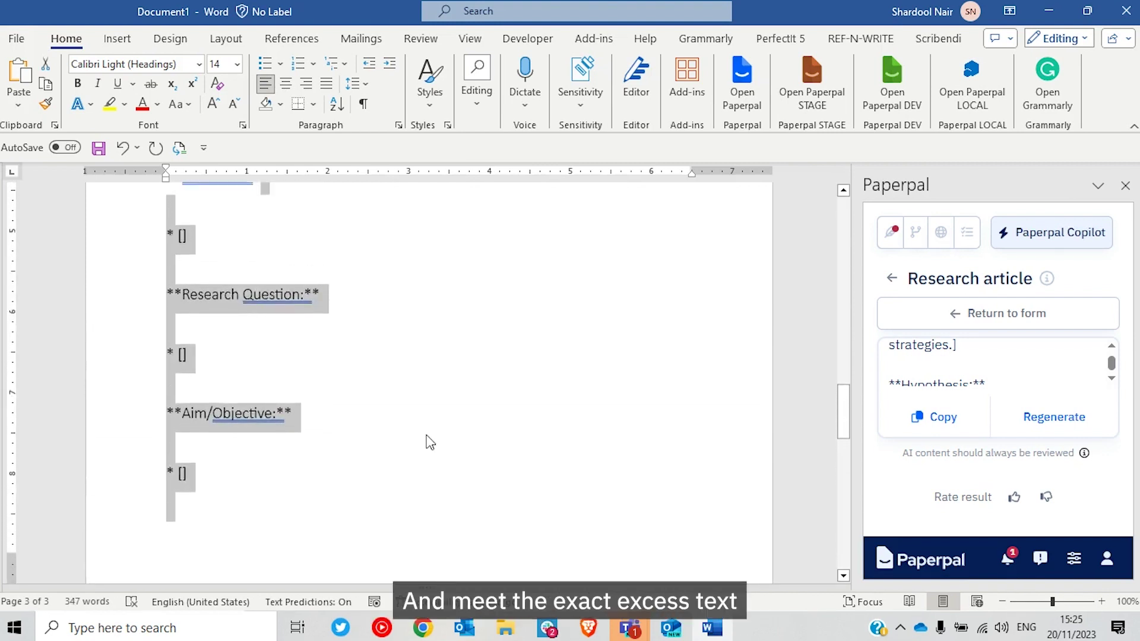
key("shift+Up")
key("shift+Up")
key("shift+Up")
key("shift+Up")
key("shift+Up")
key("shift+Up")
key("shift+Up")
key("shift+Up")
key("shift+Up")
key("shift+Up")
key("shift+Up")
key("shift+Up")
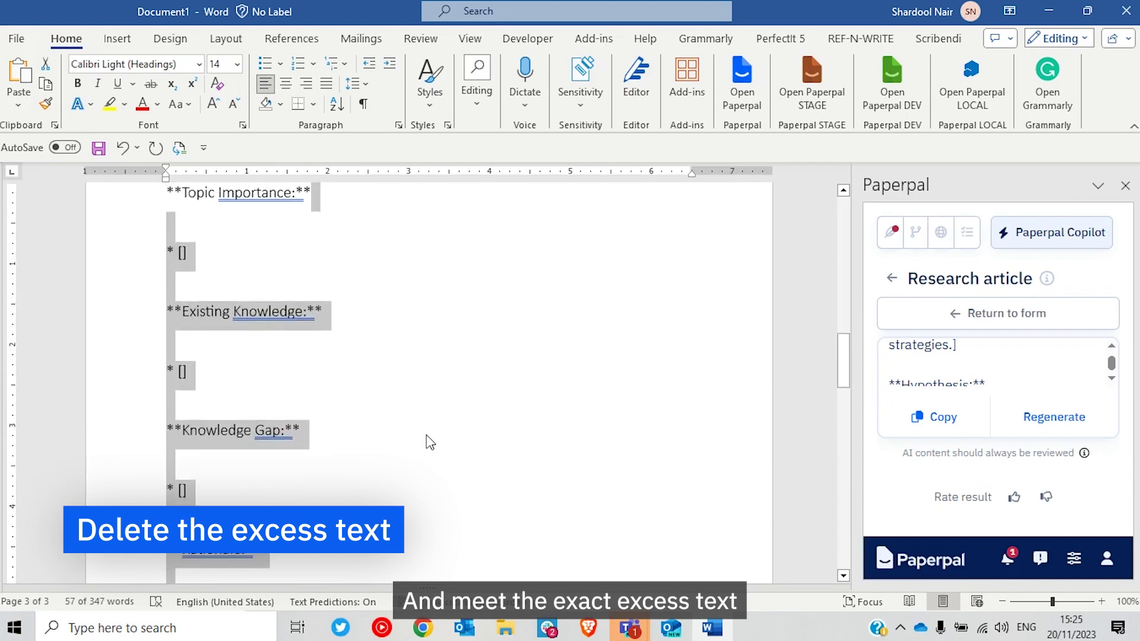
key("shift+Up")
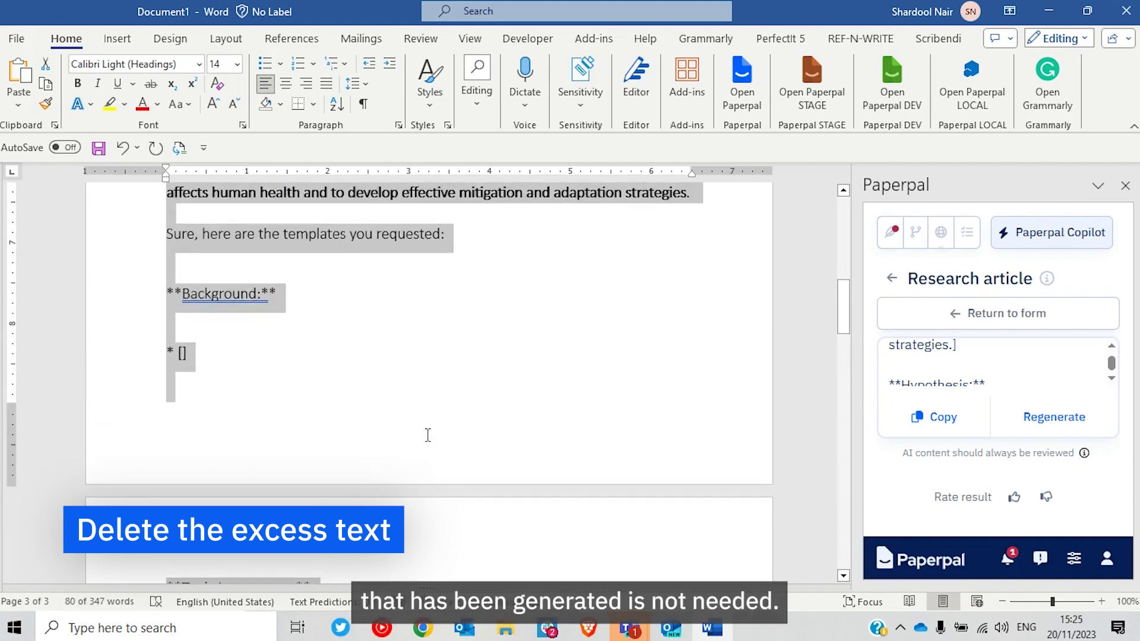
key("Delete")
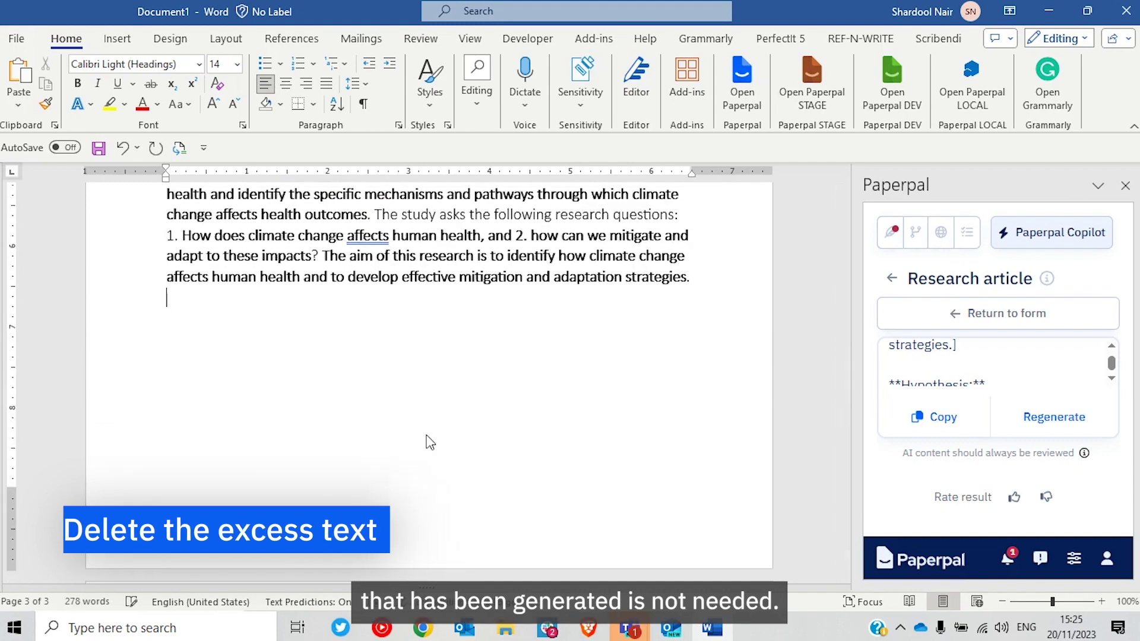
Step: Reduce the document zoom to 80% and look over the revised introduction from its beginning
scroll(431, 443, "up", 10)
scroll(431, 443, "down", 1)
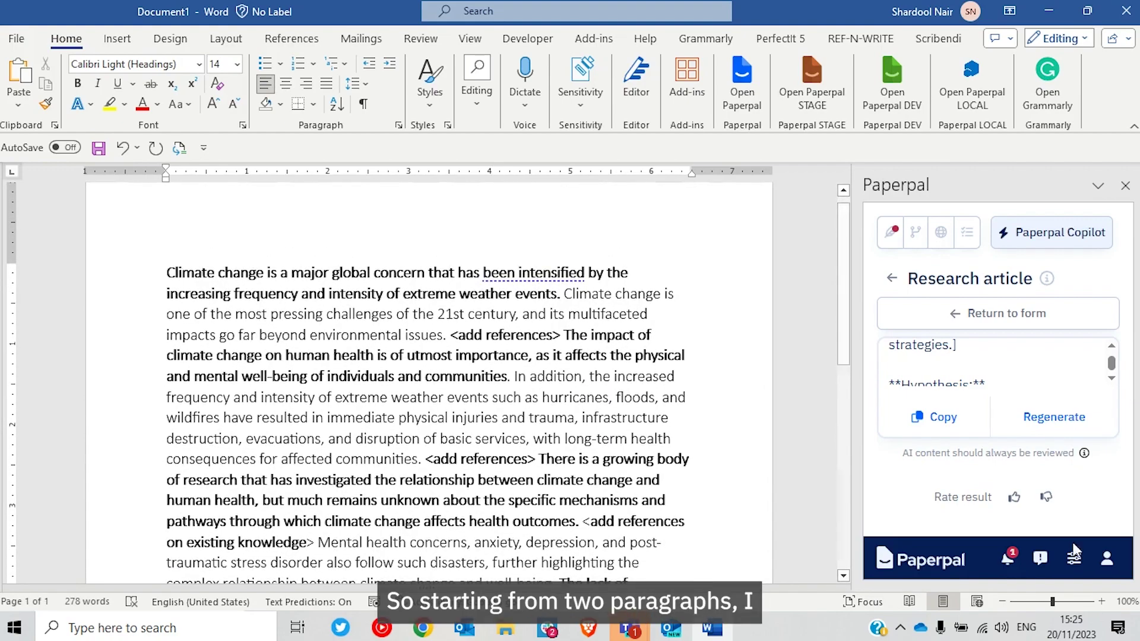
left_click(1003, 601)
left_click(1002, 602)
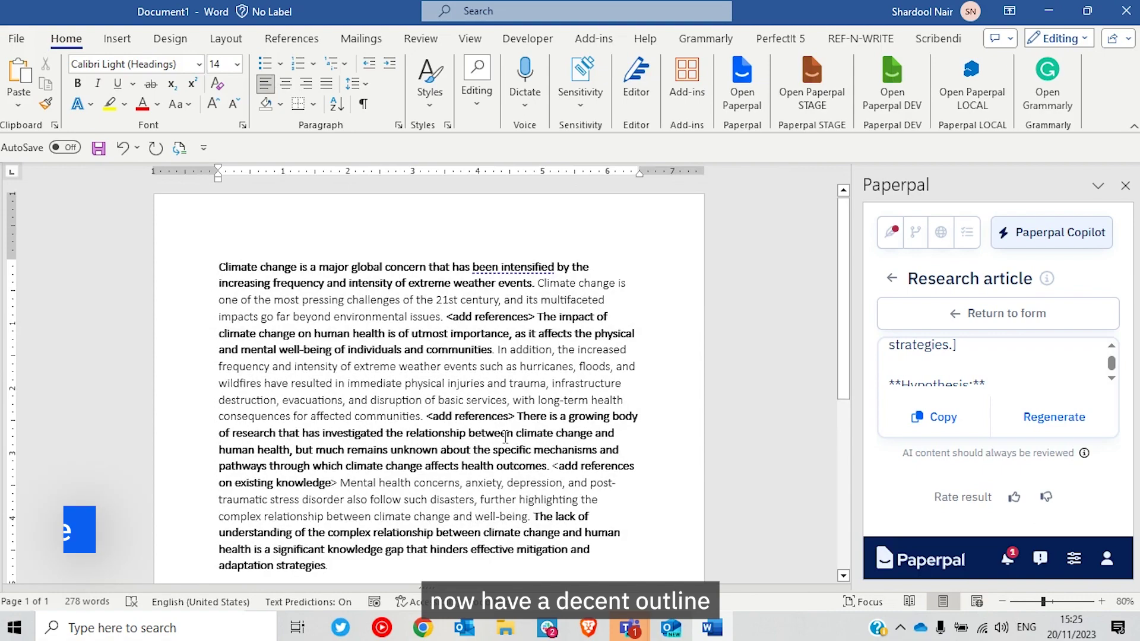
scroll(504, 438, "down", 3)
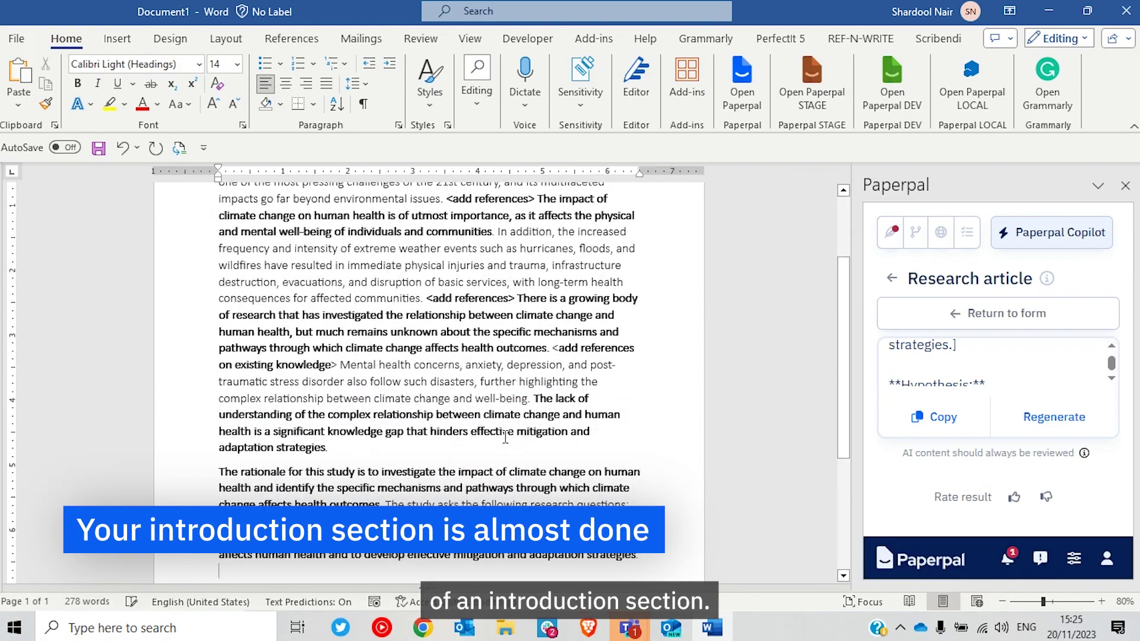
scroll(505, 438, "up", 3)
Step: Review the opening background sentences, the first "<add references>" placeholder and the topic importance sentence
left_click(233, 229)
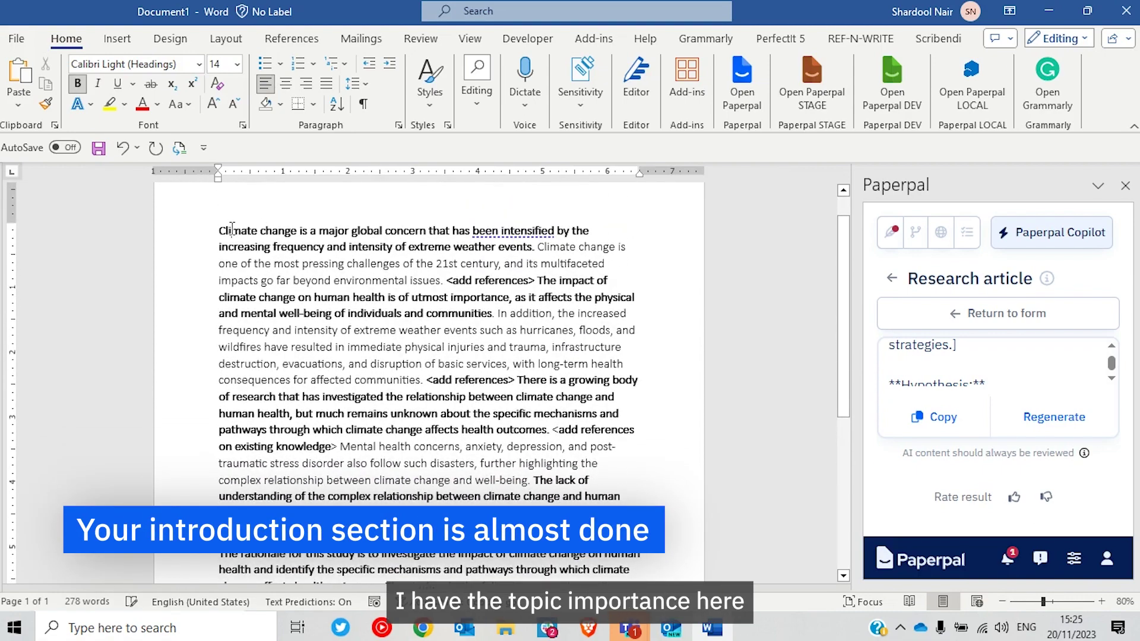
left_click(539, 246, "ctrl")
key("Right")
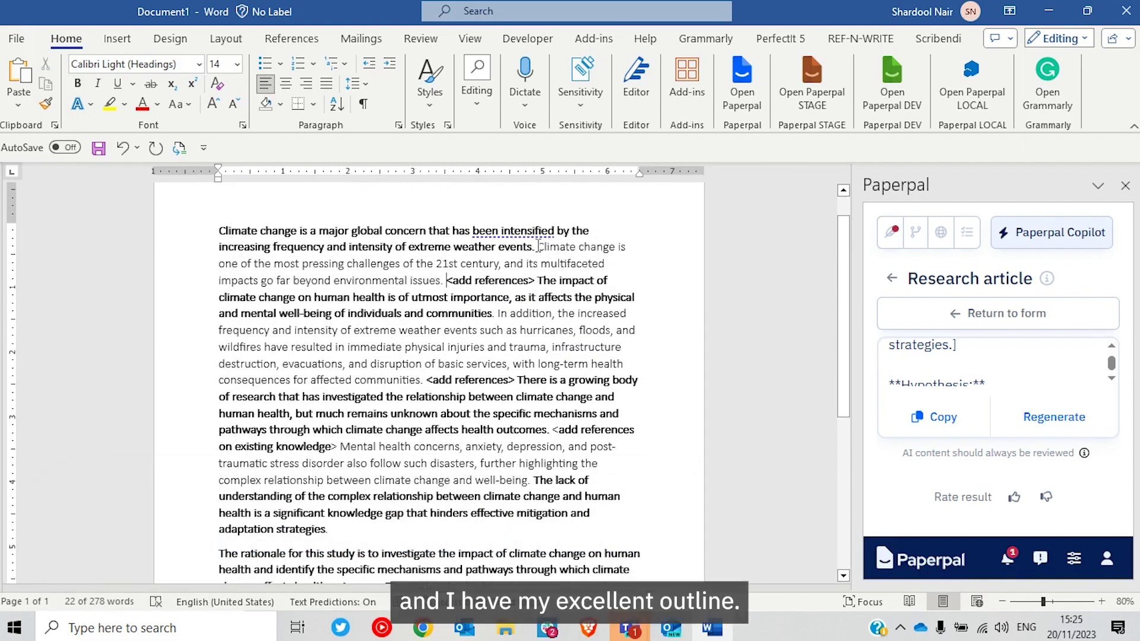
key("ctrl+shift+Right")
key("ctrl+shift+Right")
key("ctrl+shift+Right")
key("ctrl+shift+Right")
key("Right")
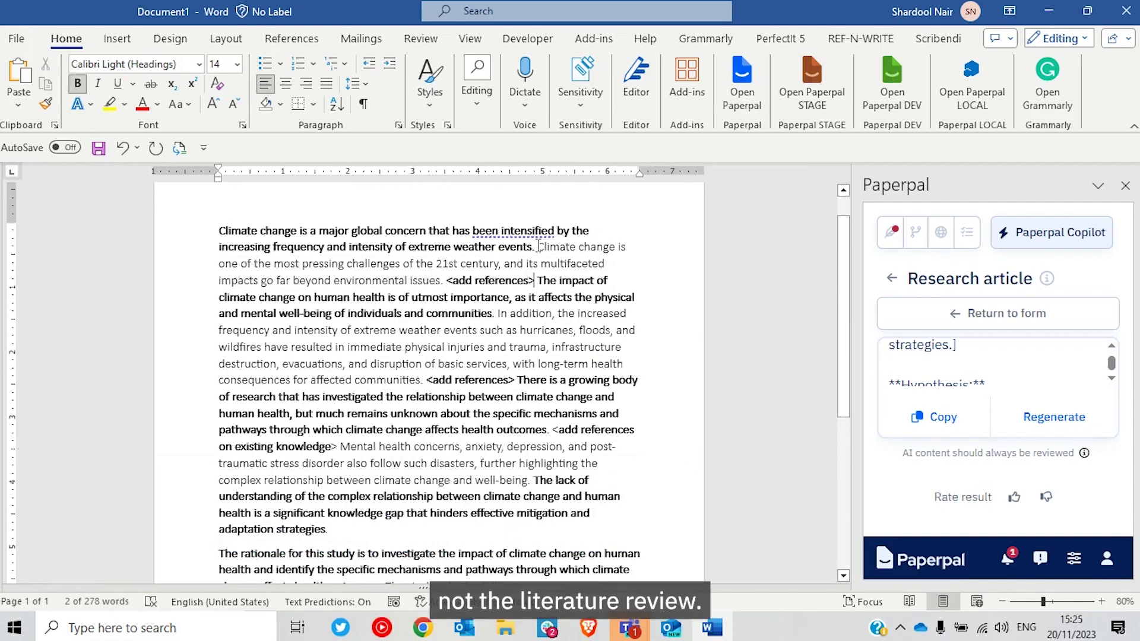
key("shift+Down")
key("shift+Down")
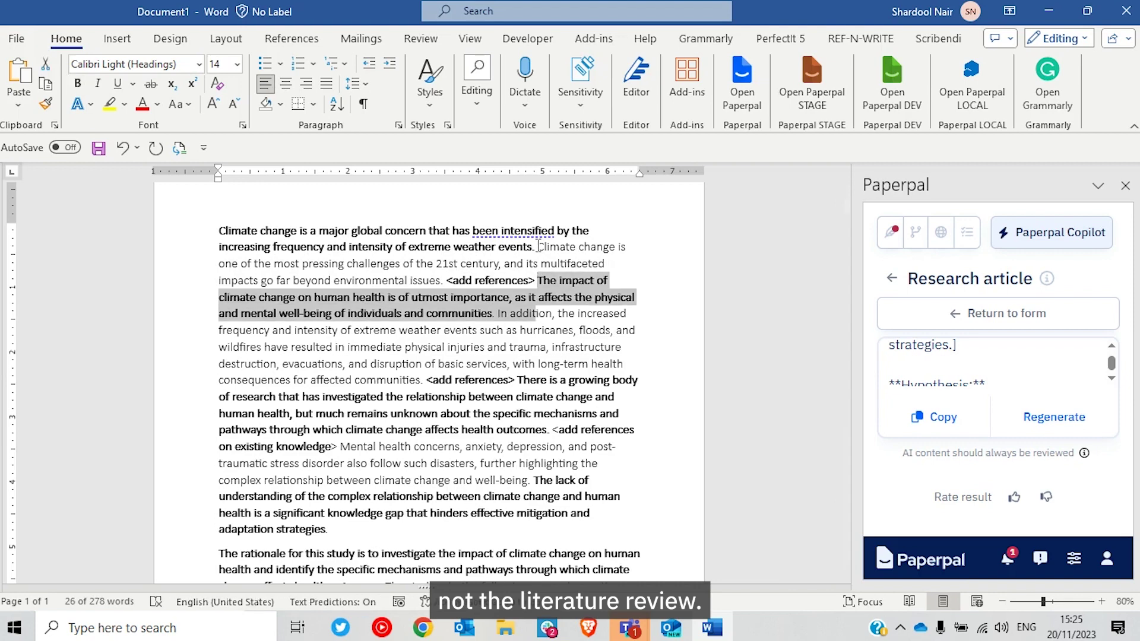
Step: Examine the existing knowledge sentence starting "There is a growing body of research" and the reference placeholder after it, removing any stray character
key("Down")
key("Down")
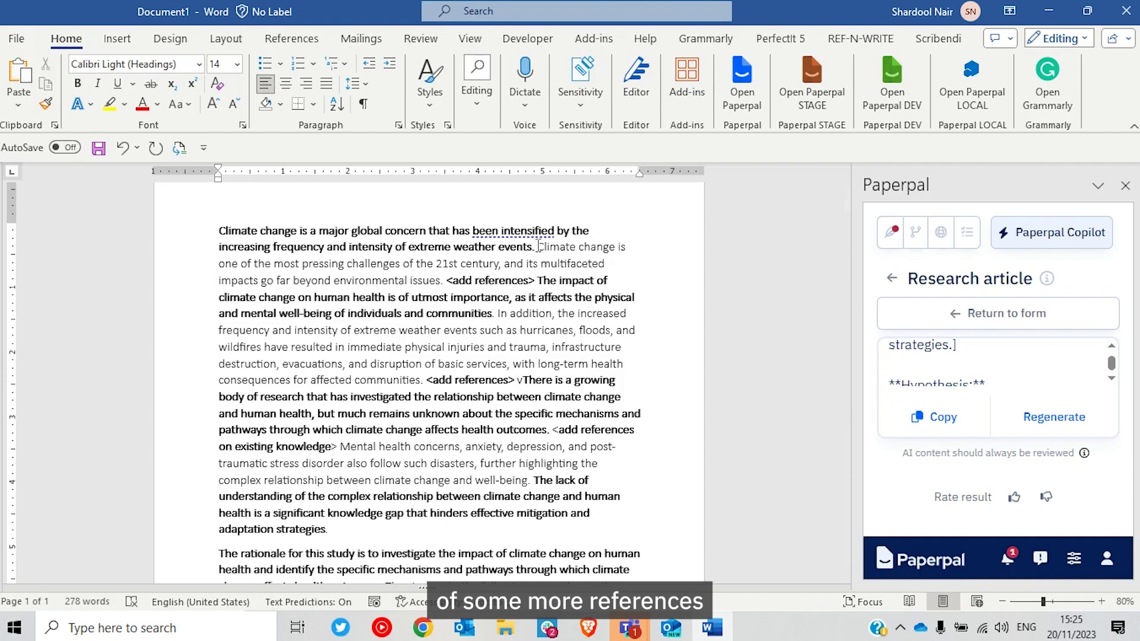
key("BackSpace")
key("BackSpace")
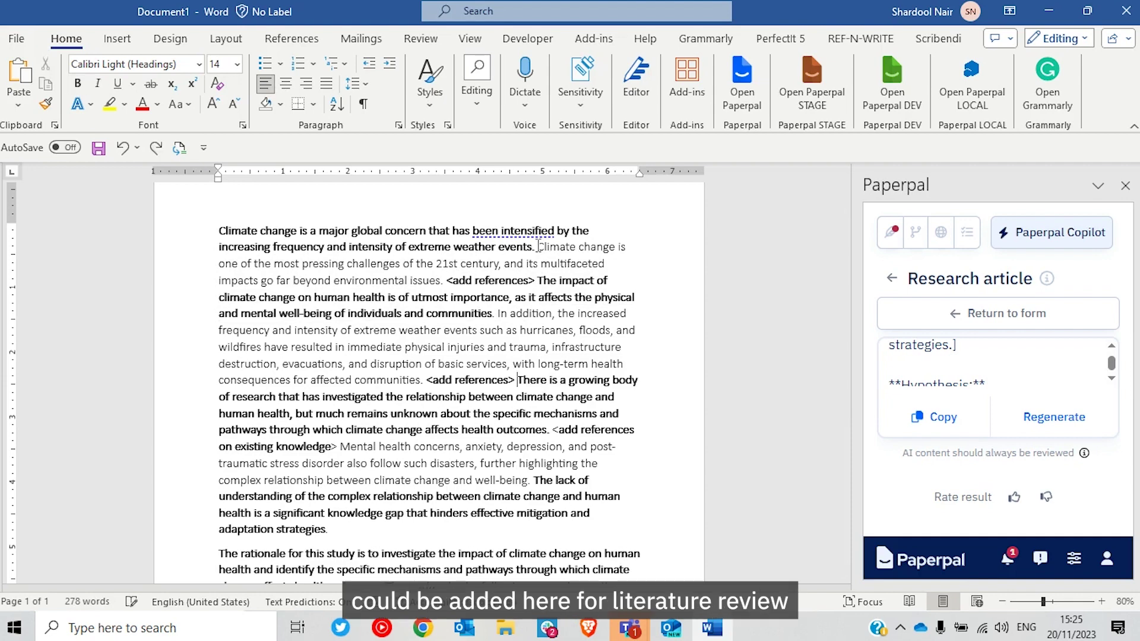
mouse_move(518, 380)
left_mouse_down()
mouse_move(619, 415)
mouse_move(514, 447)
mouse_move(513, 429)
mouse_move(547, 429)
left_mouse_up()
key("shift+Right")
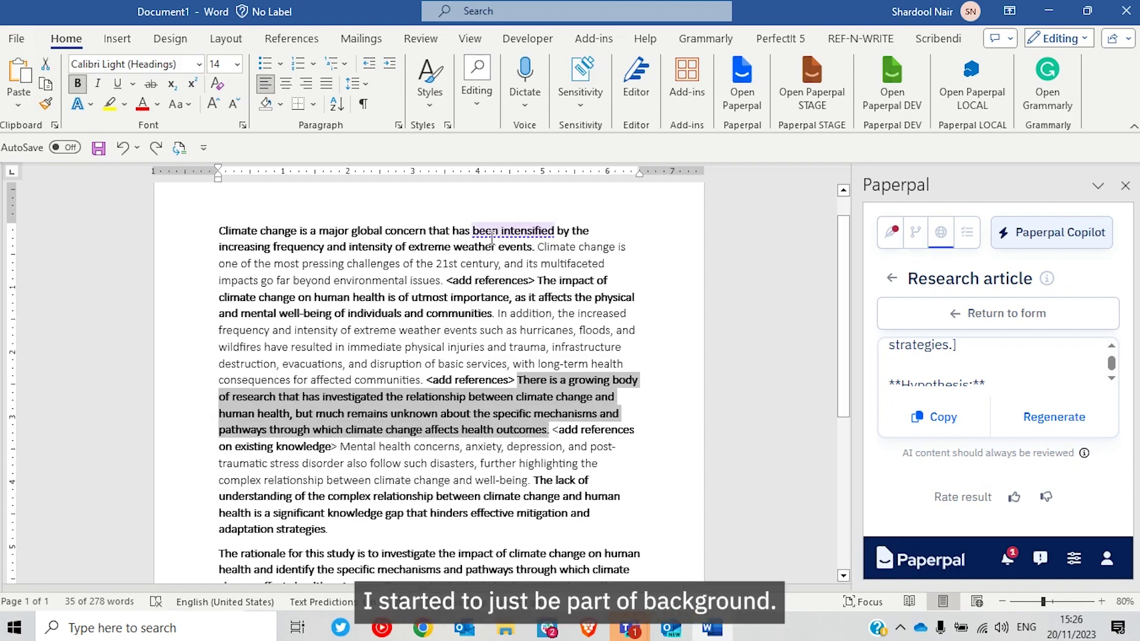
left_click(564, 436)
key("ctrl+Right")
key("ctrl+Right")
key("ctrl+Right")
key("ctrl+Right")
key("ctrl+Right")
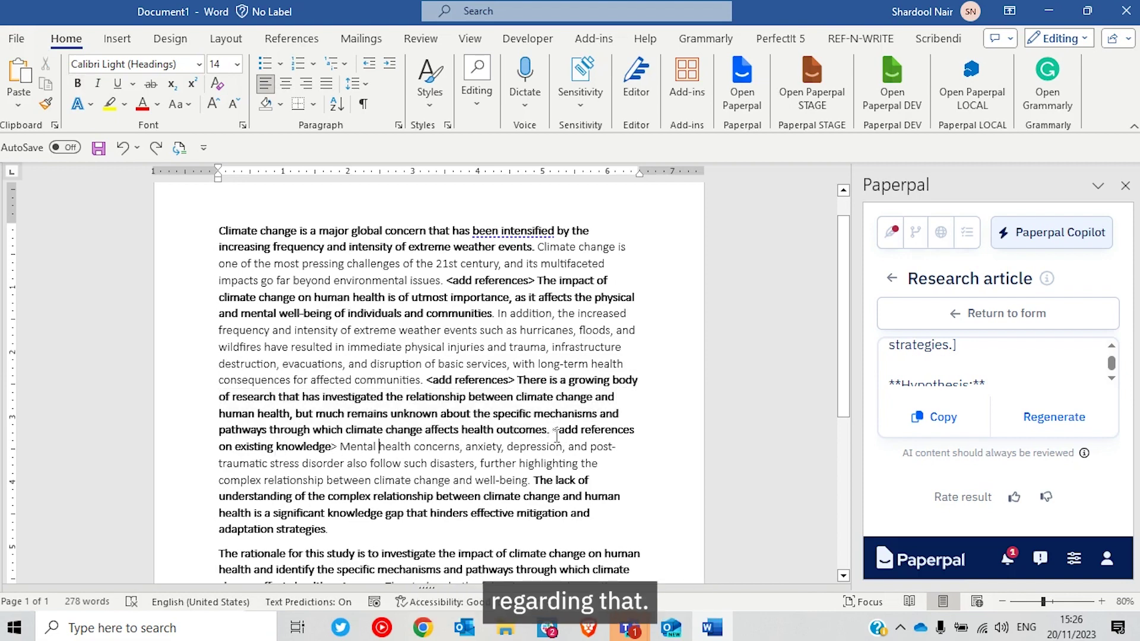
Step: Review the knowledge gap sentence starting "The lack of understanding", and check the rationale, research questions and aim at the document's end
key("Down")
key("Down")
key("Right")
key("Right")
key("Right")
key("Right")
key("Right")
key("Right")
key("Right")
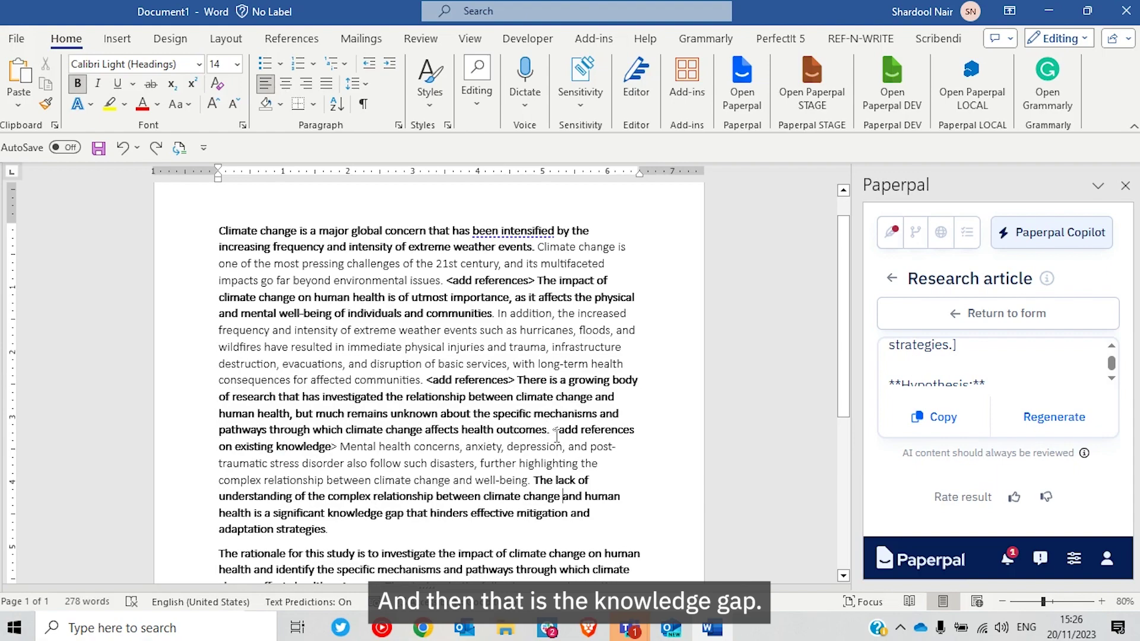
key("ctrl+Left")
key("ctrl+Left")
key("ctrl+Left")
key("shift+Down")
key("shift+Down")
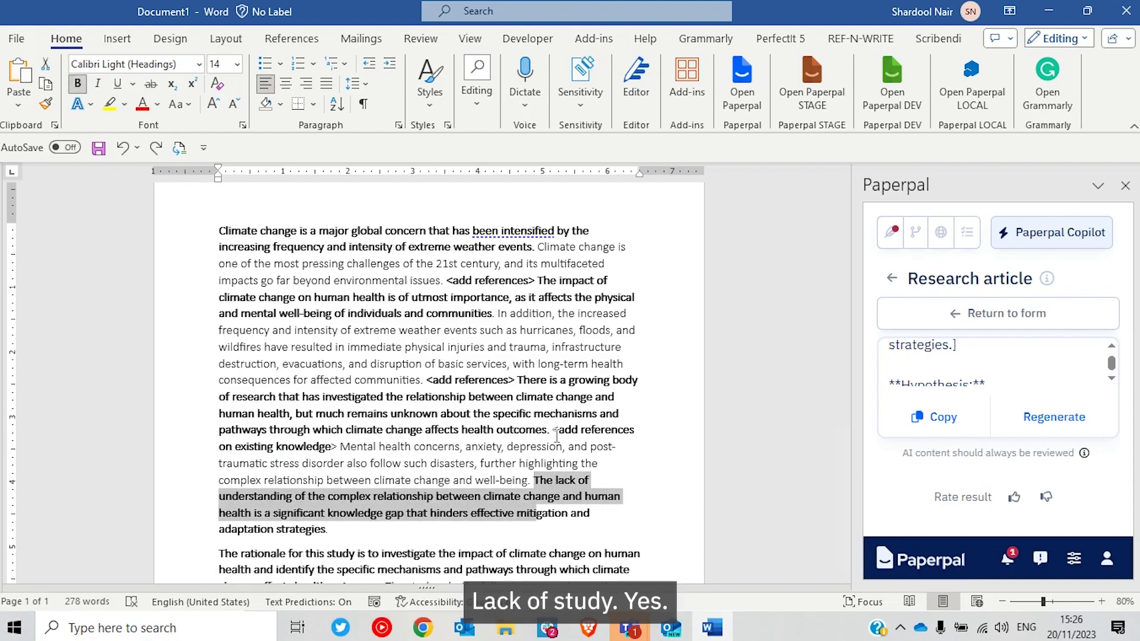
key("ctrl+End")
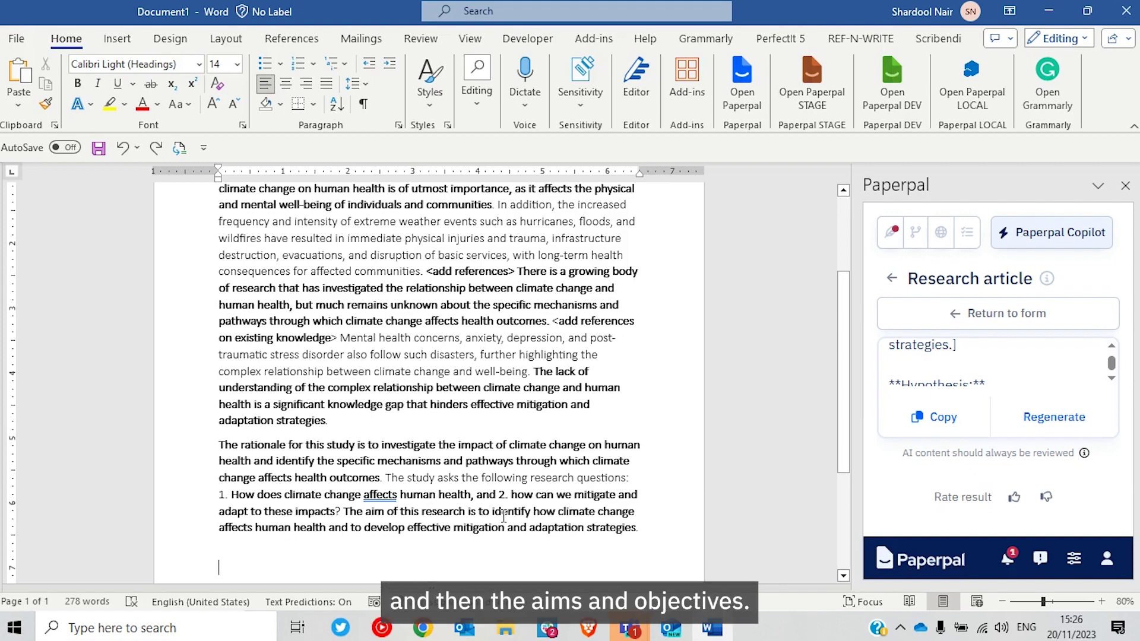
Step: Leave the outline result and replace the sentence starting "There is a growing body of research" with its Copilot paraphrase
scroll(533, 383, "up", 1)
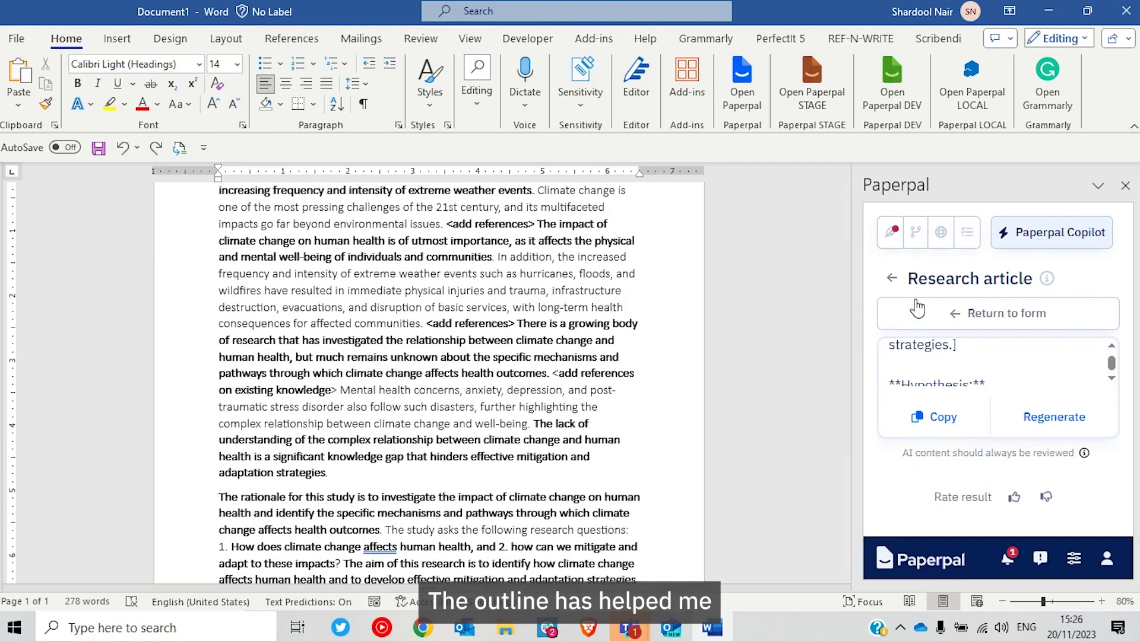
left_click(894, 279)
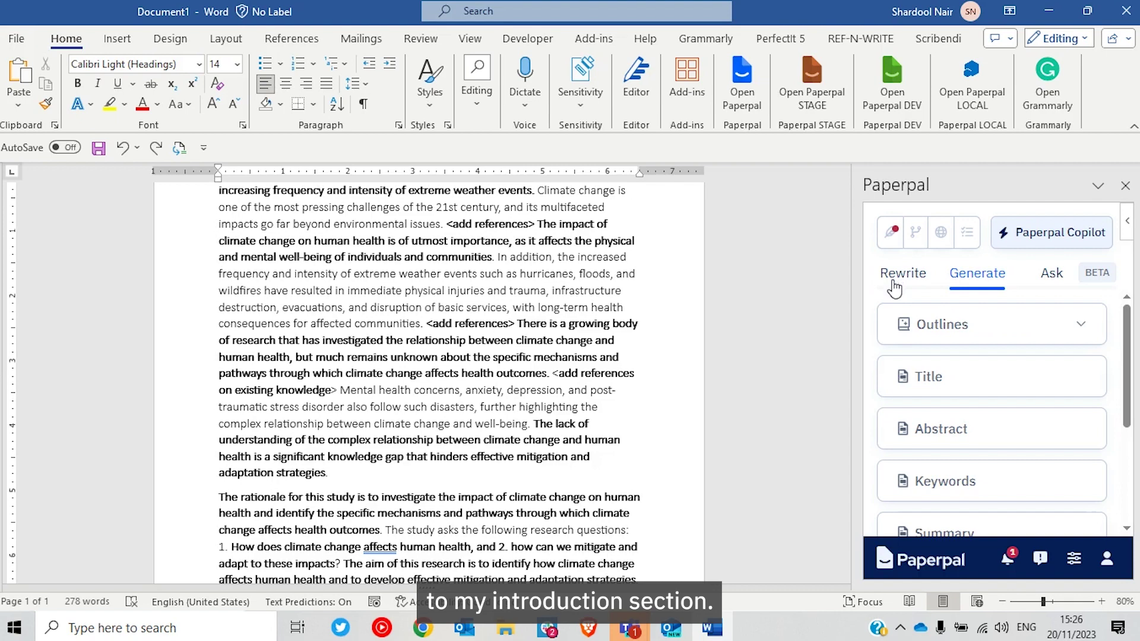
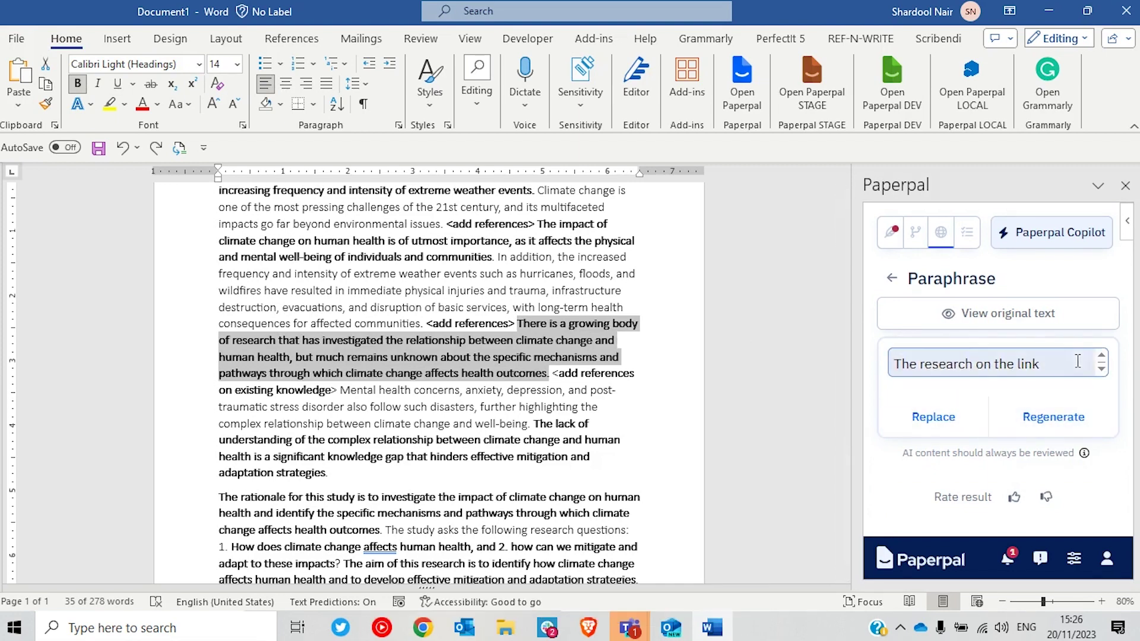
scroll(1034, 361, "down", 1)
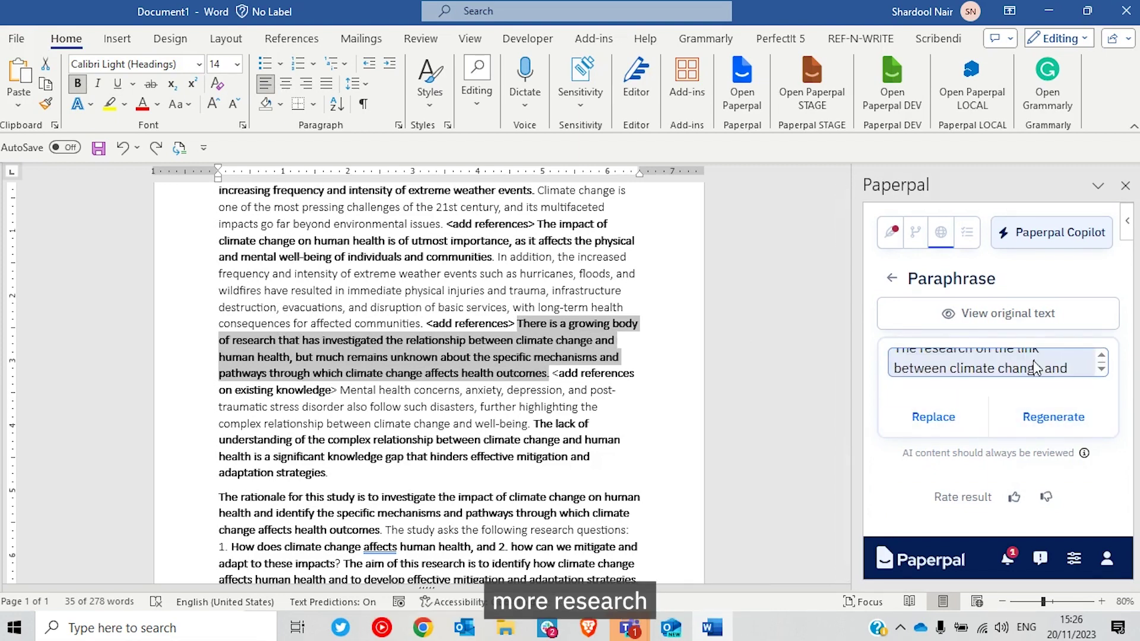
scroll(1033, 361, "down", 2)
scroll(1034, 362, "down", 3)
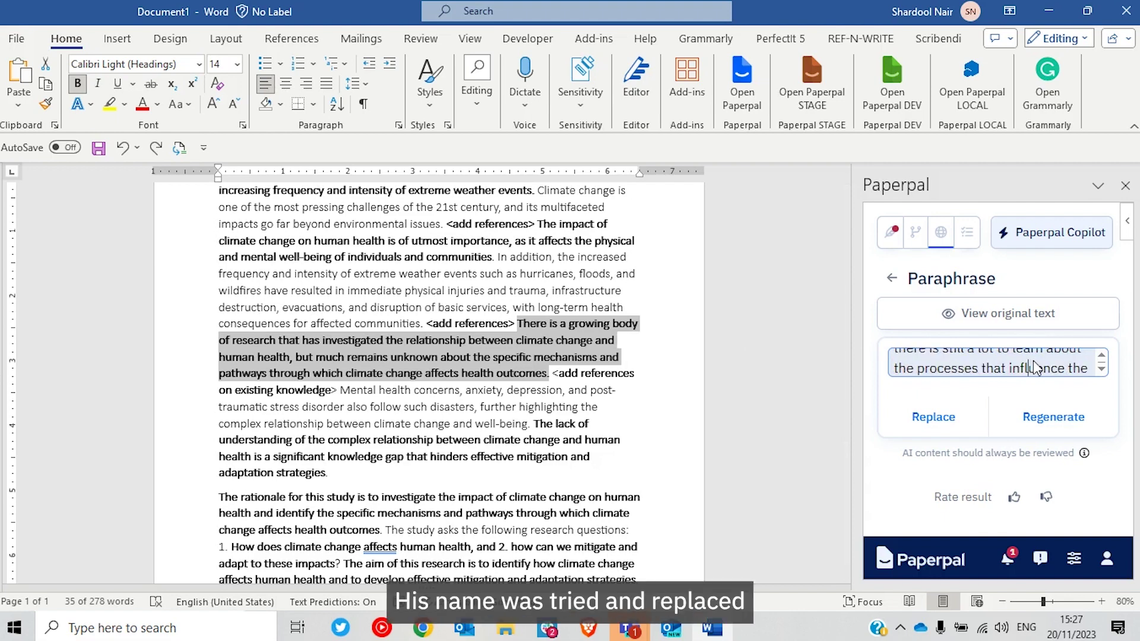
left_click(943, 418)
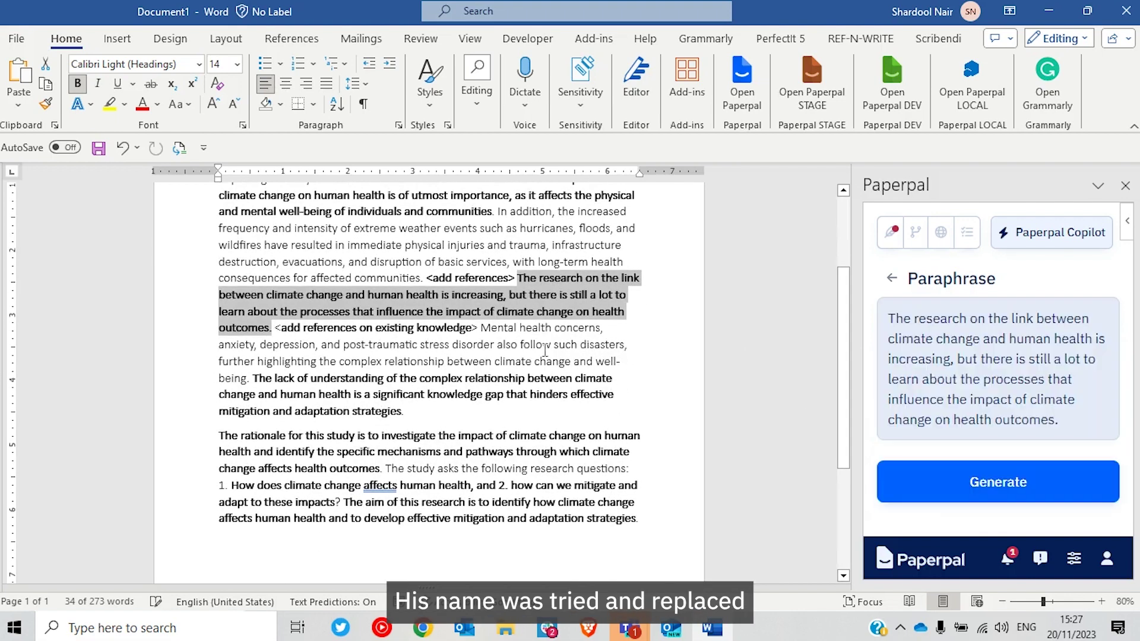
Step: Read through the paraphrased sentence starting "The research on the link between climate change and human health"
left_click(532, 284)
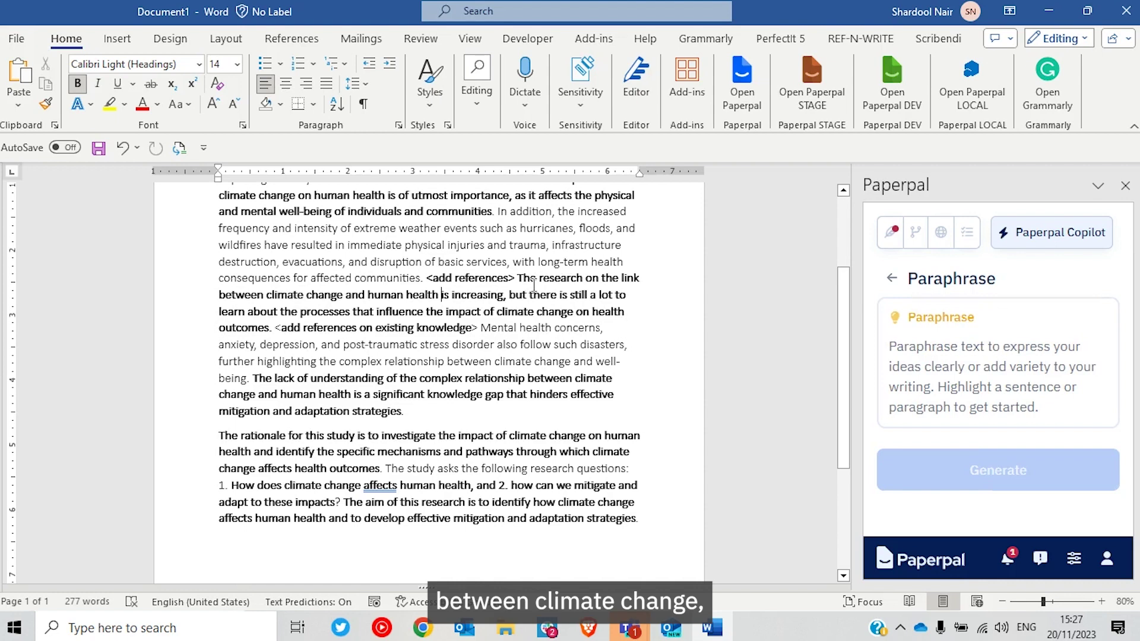
key("ctrl+Right")
key("ctrl+Right")
key("ctrl+Right")
key("ctrl+Right")
key("ctrl+Right")
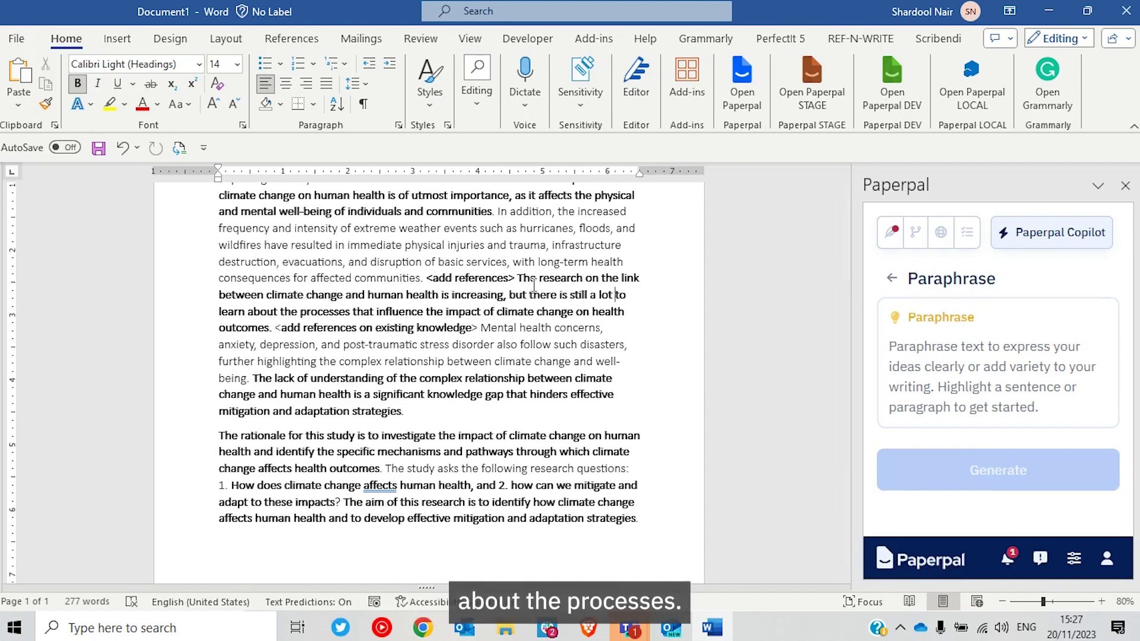
key("ctrl+shift+Left")
key("ctrl+shift+Left")
key("ctrl+shift+Left")
key("ctrl+shift+Left")
key("ctrl+shift+Left")
key("ctrl+shift+Left")
key("ctrl+shift+Left")
key("ctrl+shift+Left")
key("ctrl+shift+Left")
key("ctrl+shift+Left")
key("ctrl+shift+Left")
key("ctrl+shift+Left")
key("ctrl+shift+Left")
key("ctrl+shift+Left")
key("ctrl+shift+Left")
key("ctrl+shift+Left")
key("ctrl+shift+Left")
key("ctrl+shift+Left")
key("ctrl+shift+Left")
key("ctrl+shift+Left")
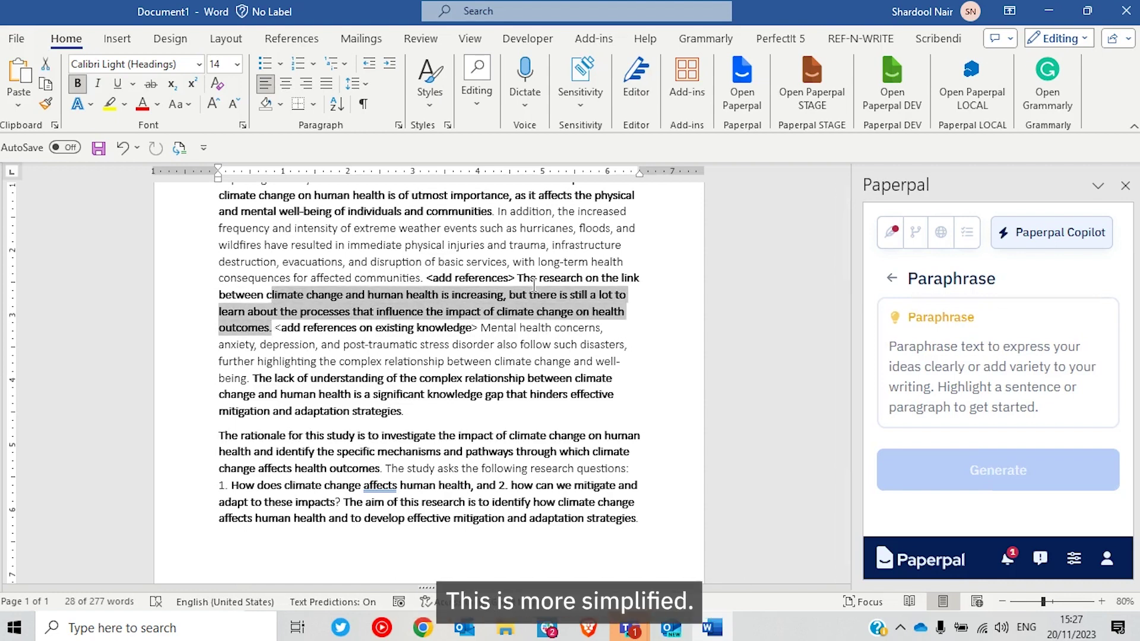
key("ctrl+shift+Left")
key("ctrl+shift+Left")
key("ctrl+shift+Left")
key("ctrl+shift+Left")
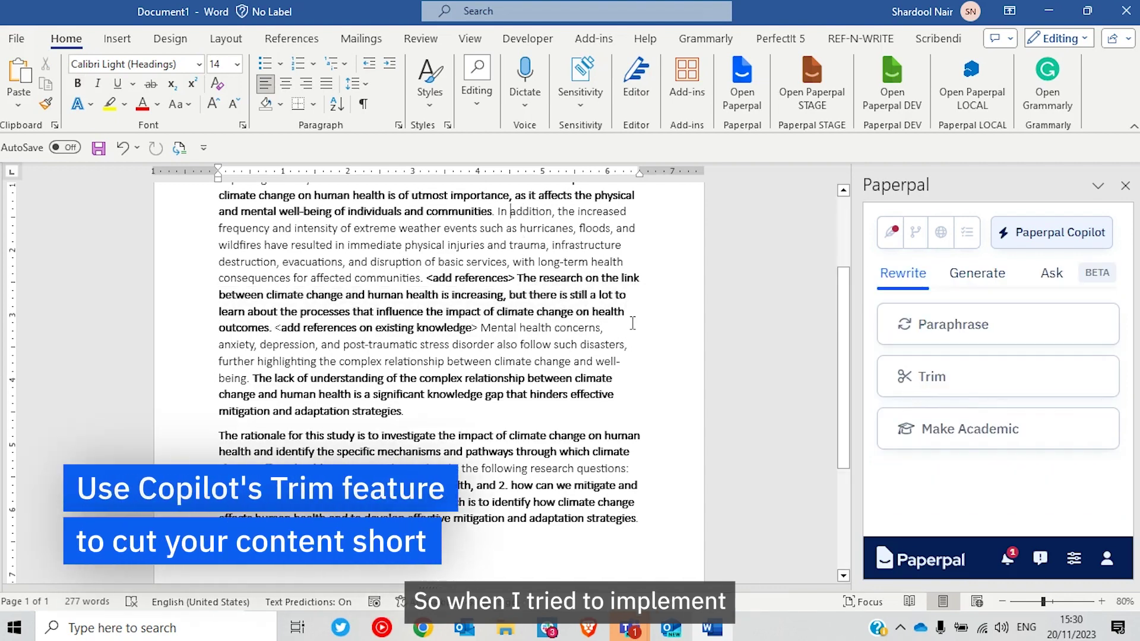
Step: Trim the sentence starting "In addition, the increased frequency" with an expected word count of 36 and replace the original with the trimmed version
key("shift+Down")
key("shift+Down")
key("shift+Down")
key("shift+Down")
key("ctrl+shift+Left")
key("ctrl+shift+Left")
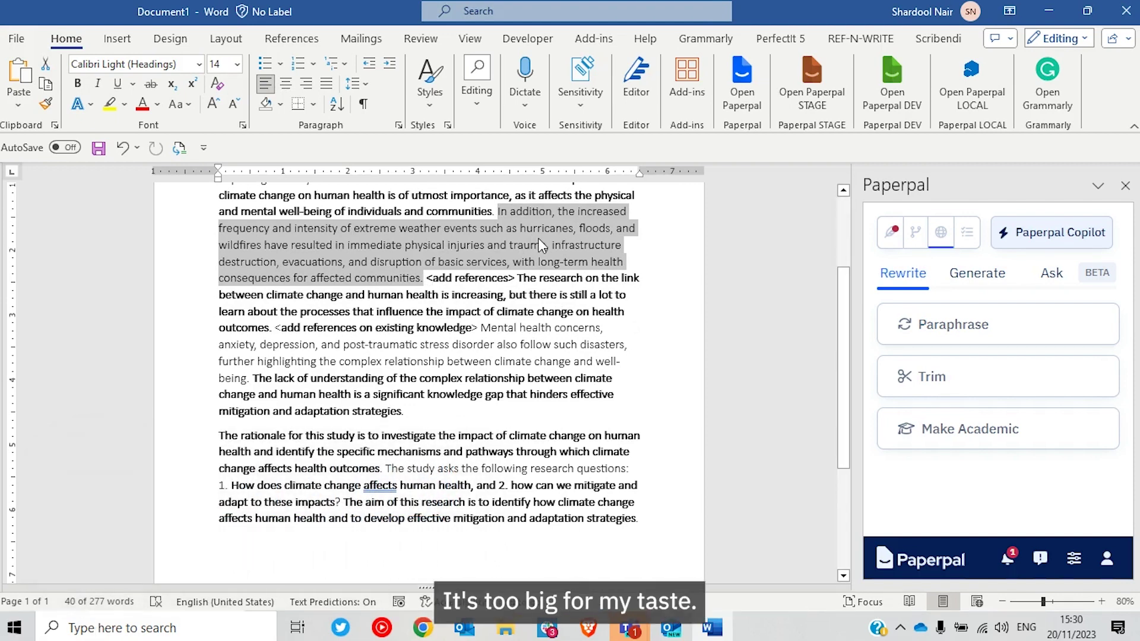
left_click(931, 385)
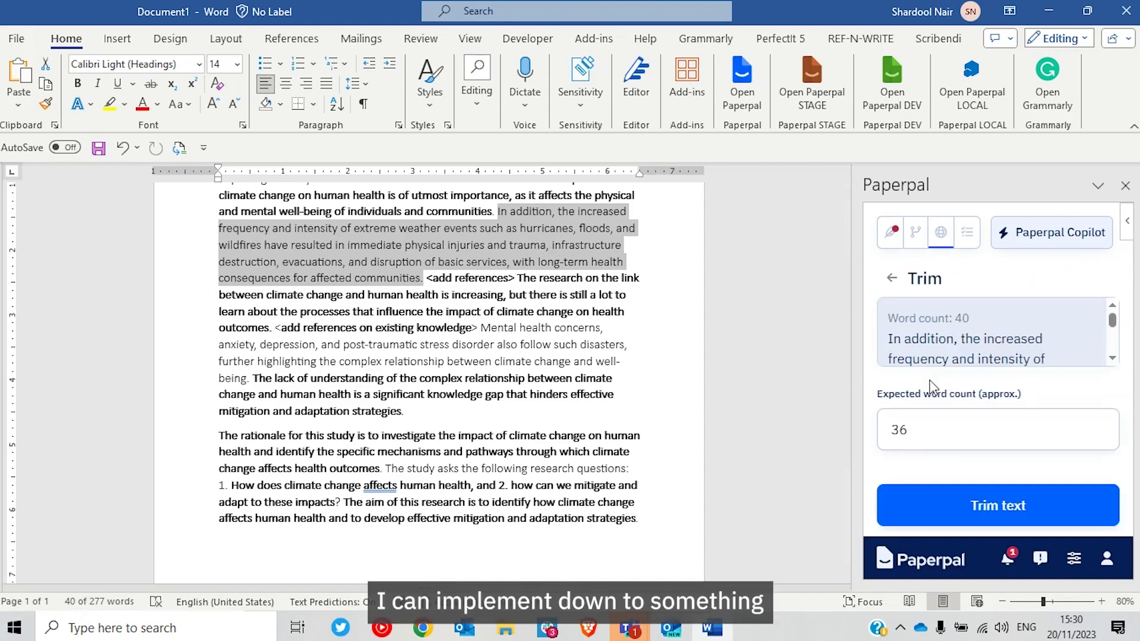
left_click(1025, 505)
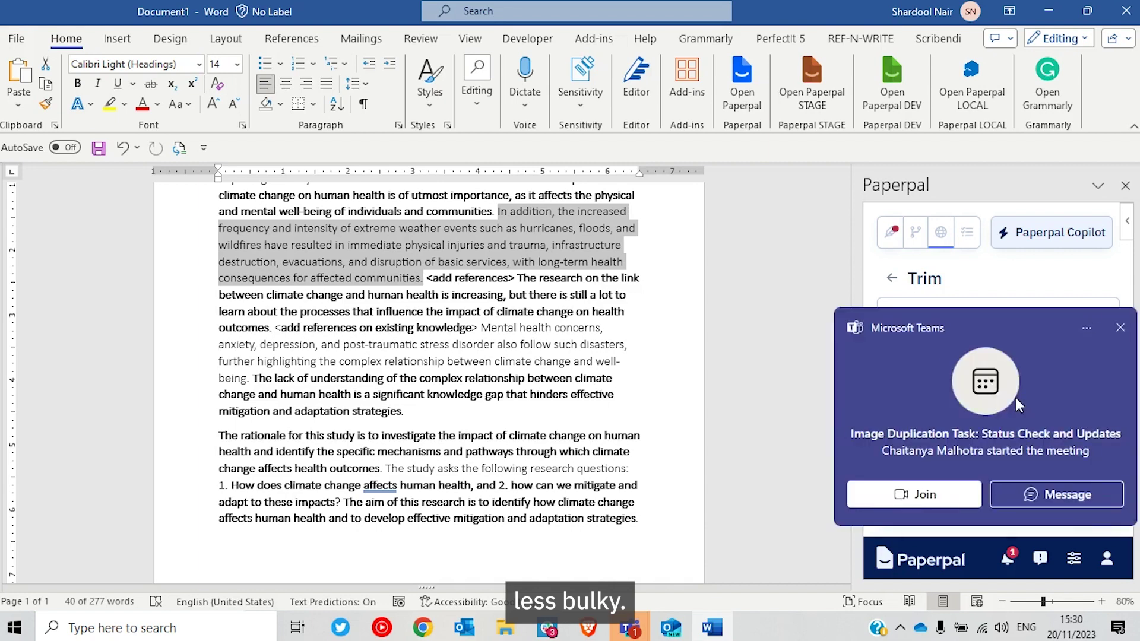
left_click(1121, 328)
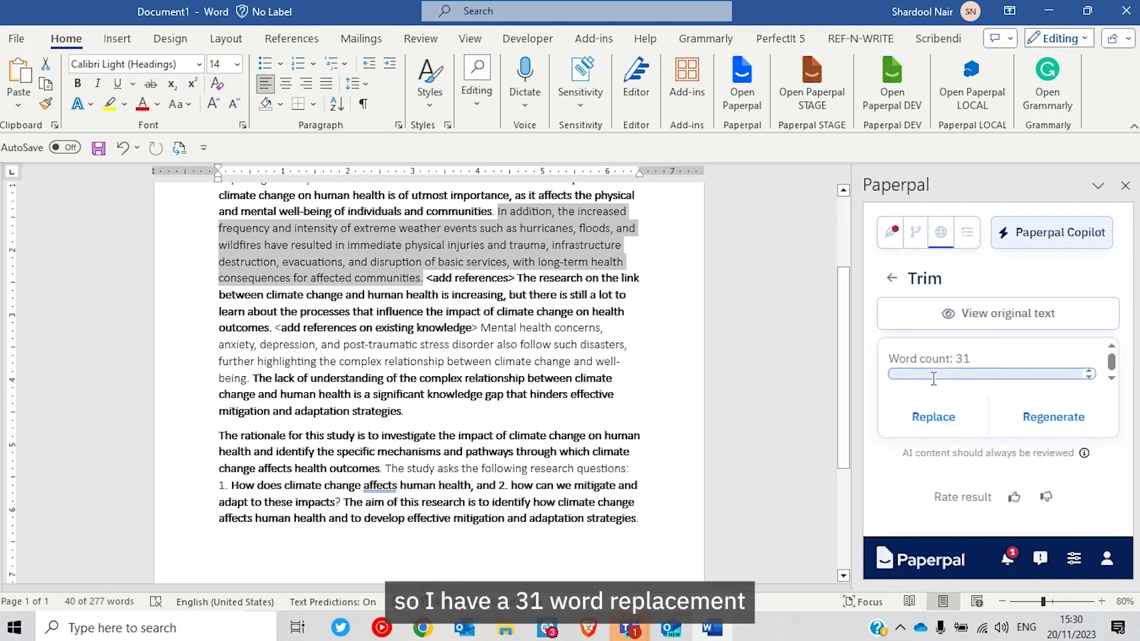
left_click(934, 419)
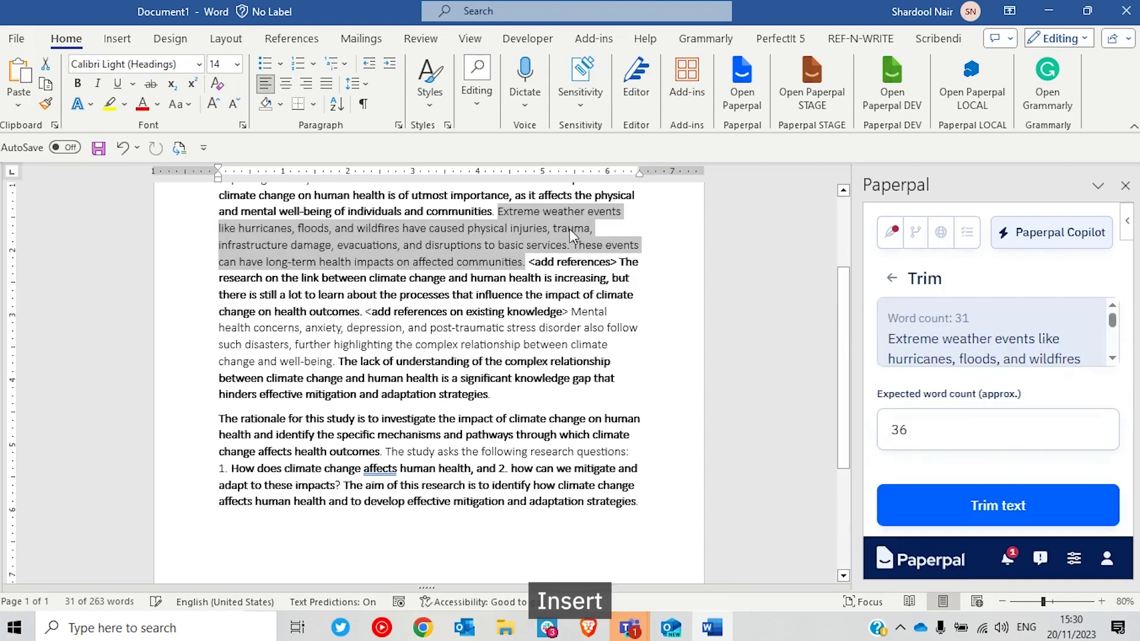
Step: Review the trimmed passage from "Extreme weather events" up to the "<add references>" placeholder
left_click(509, 211)
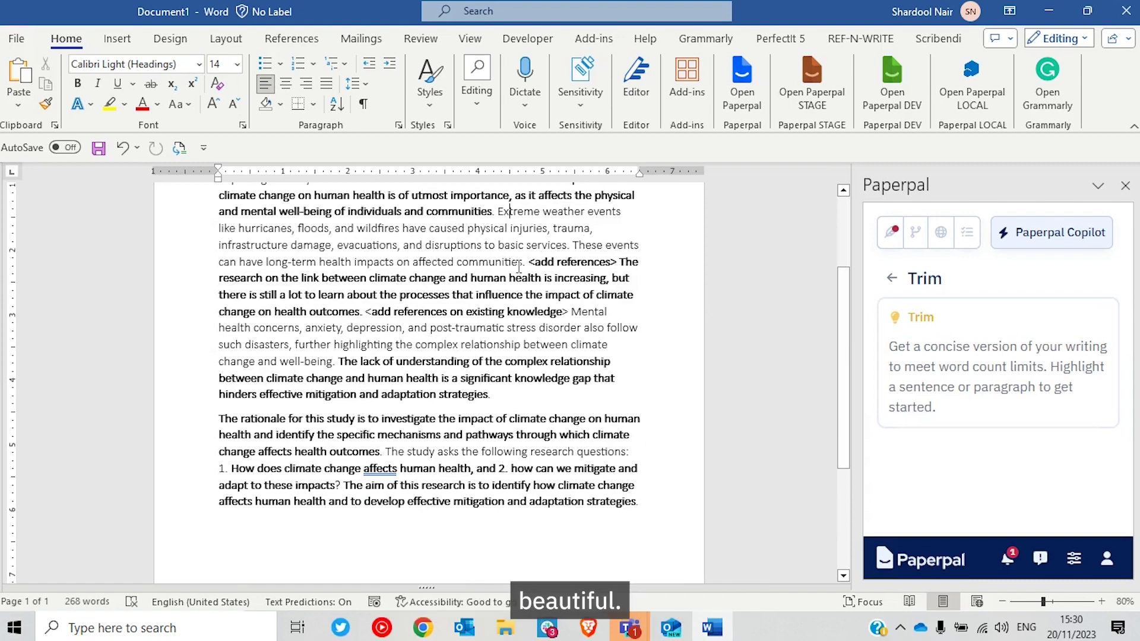
key("shift+Up")
key("shift+Up")
key("shift+Up")
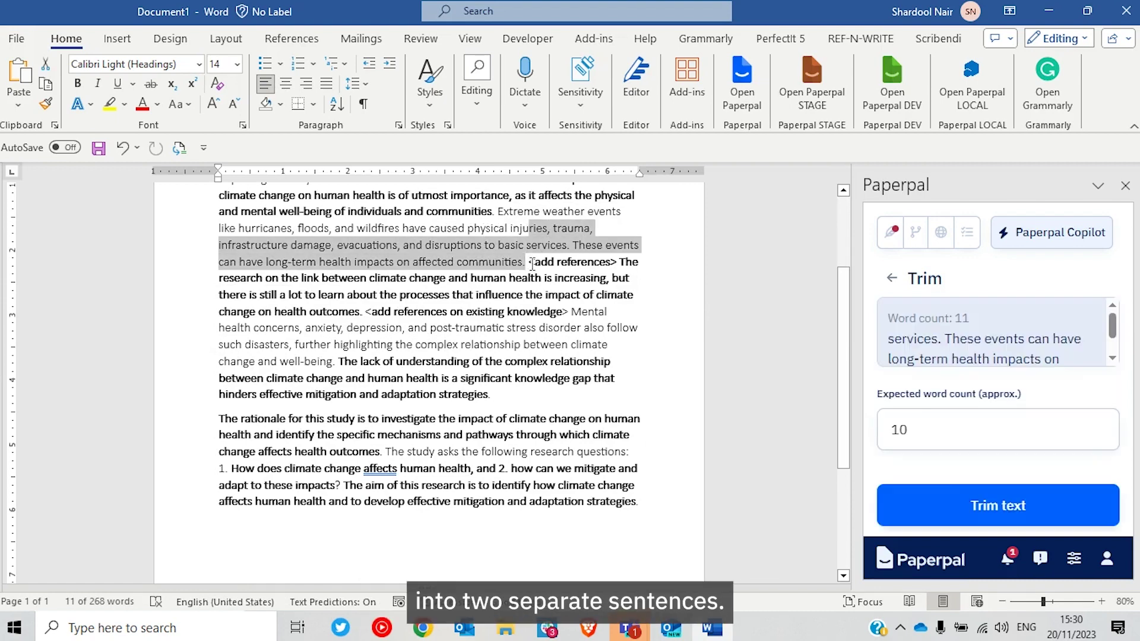
left_click(533, 263)
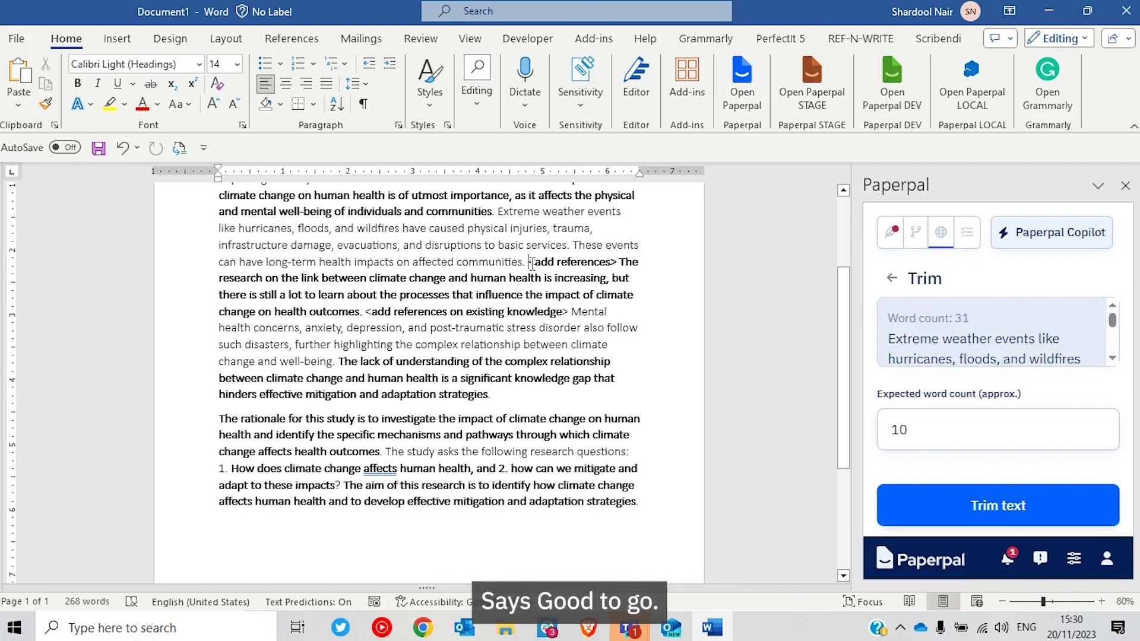